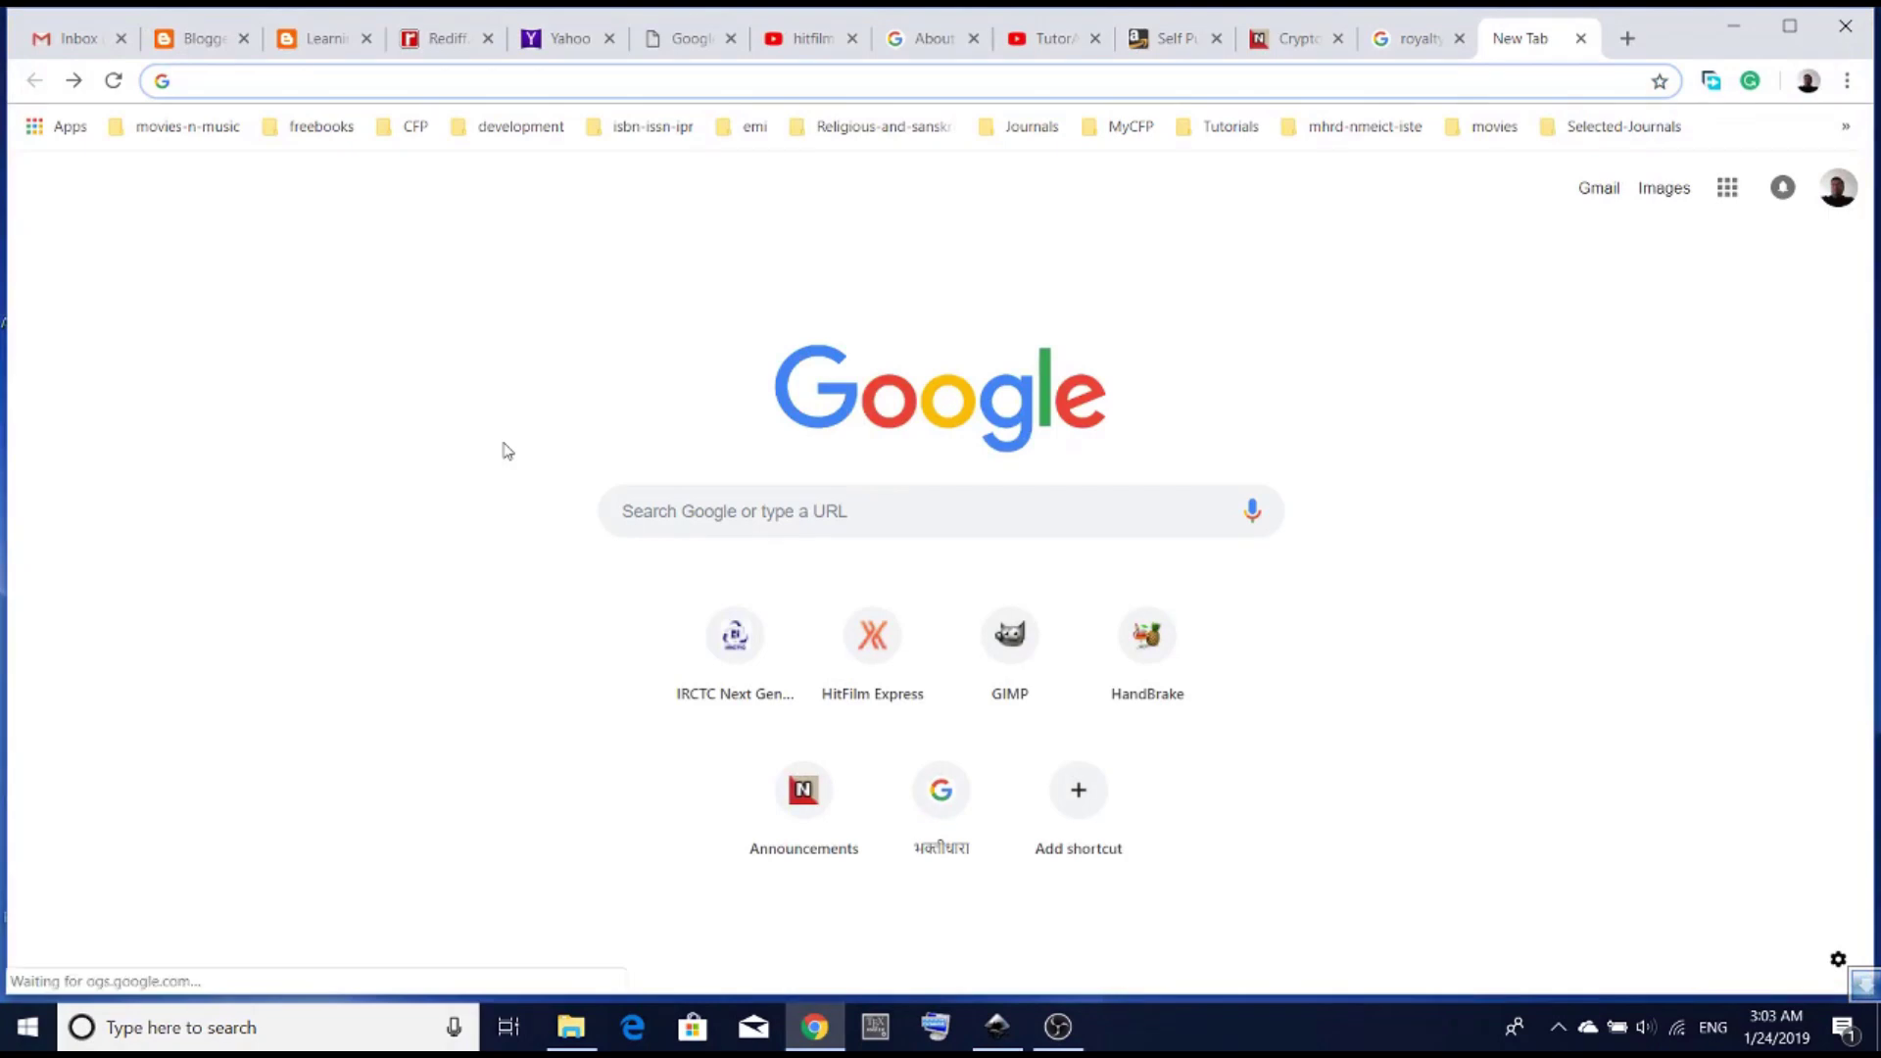
# Step: Run a Google search for 'dia editor' using the suggestion
pyautogui.click(673, 508)
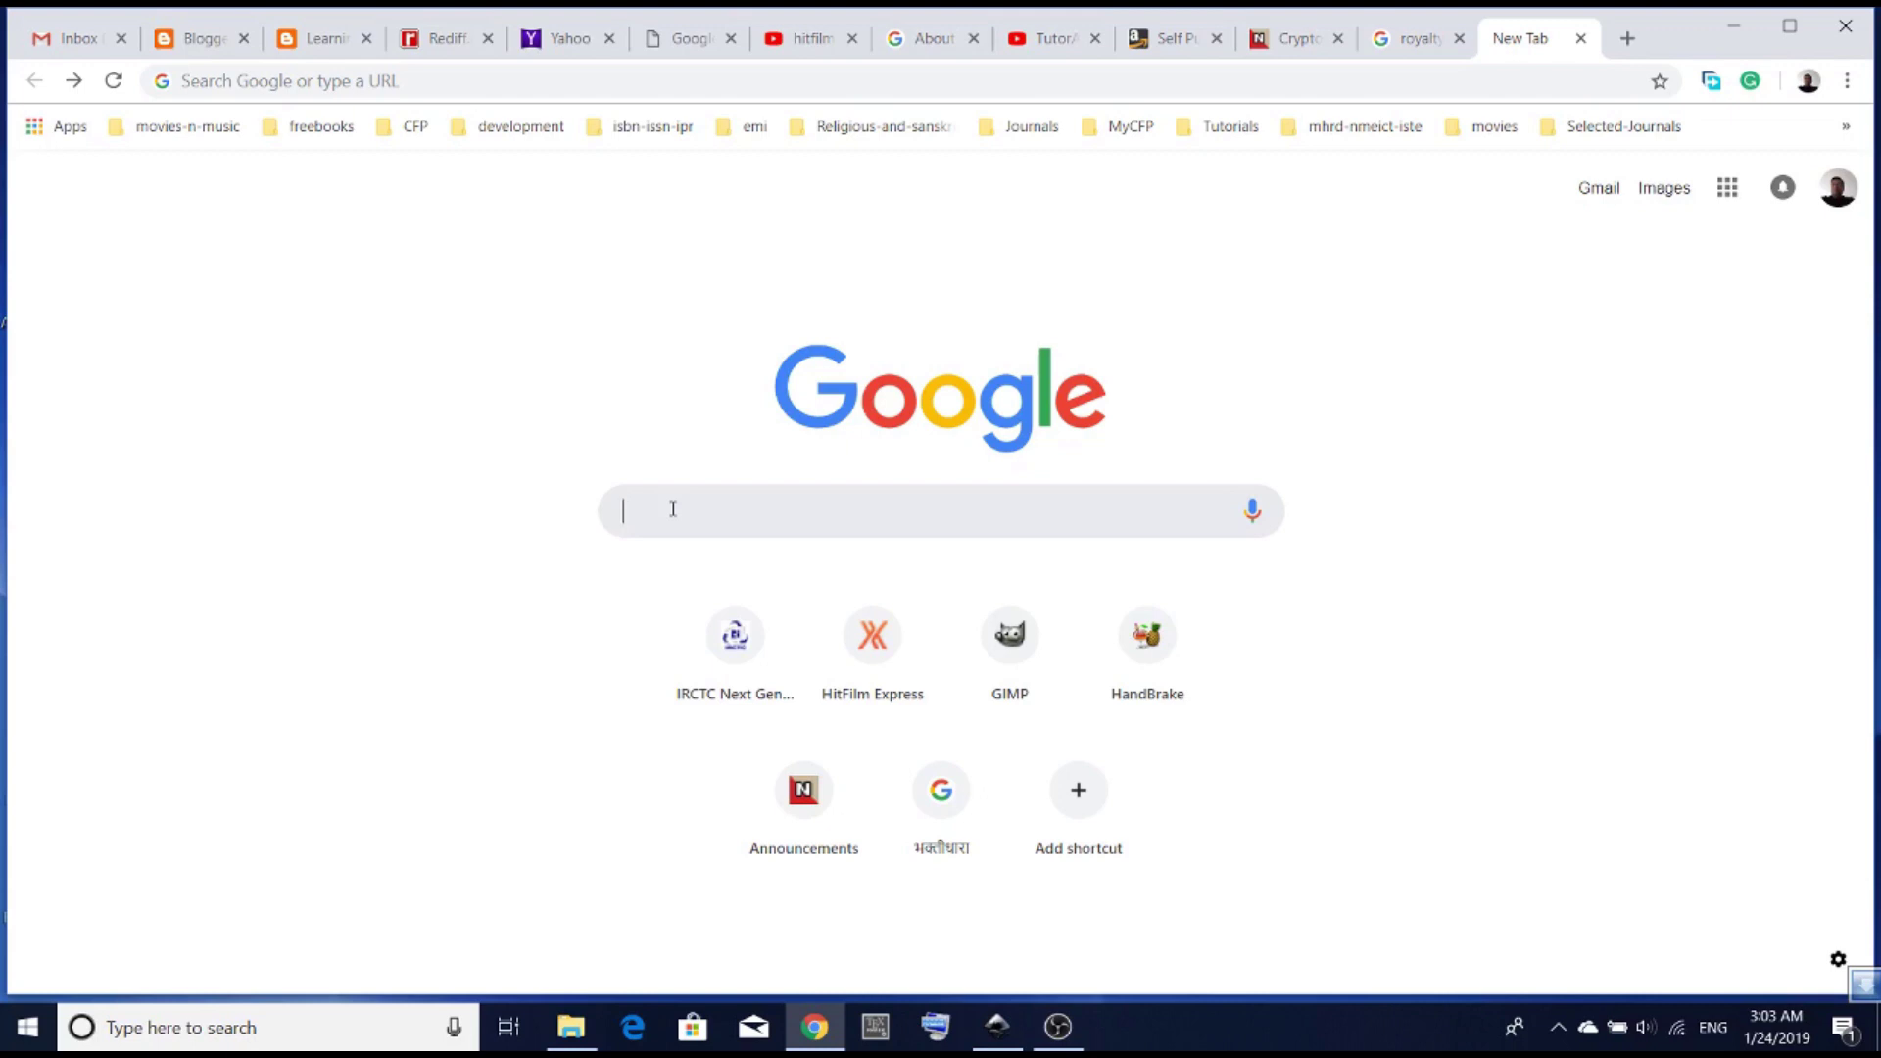
pyautogui.write('dia editor')
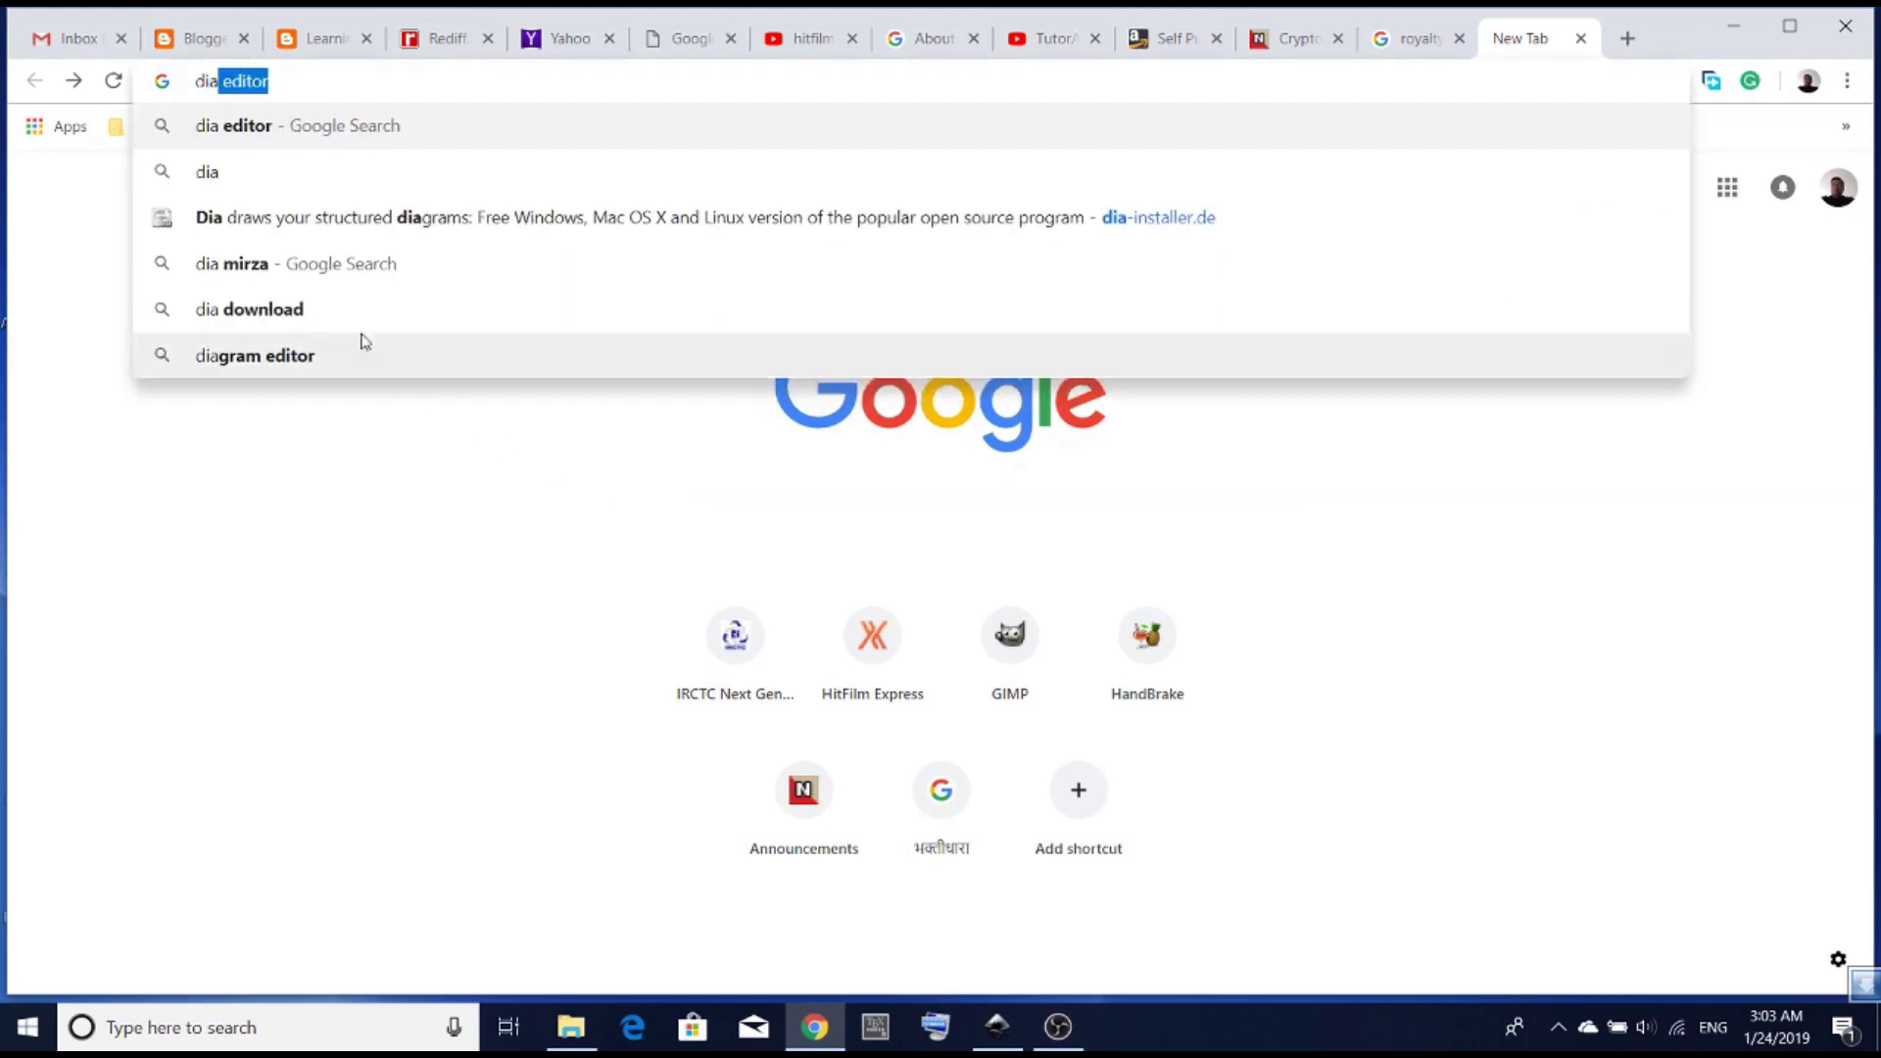
pyautogui.click(389, 126)
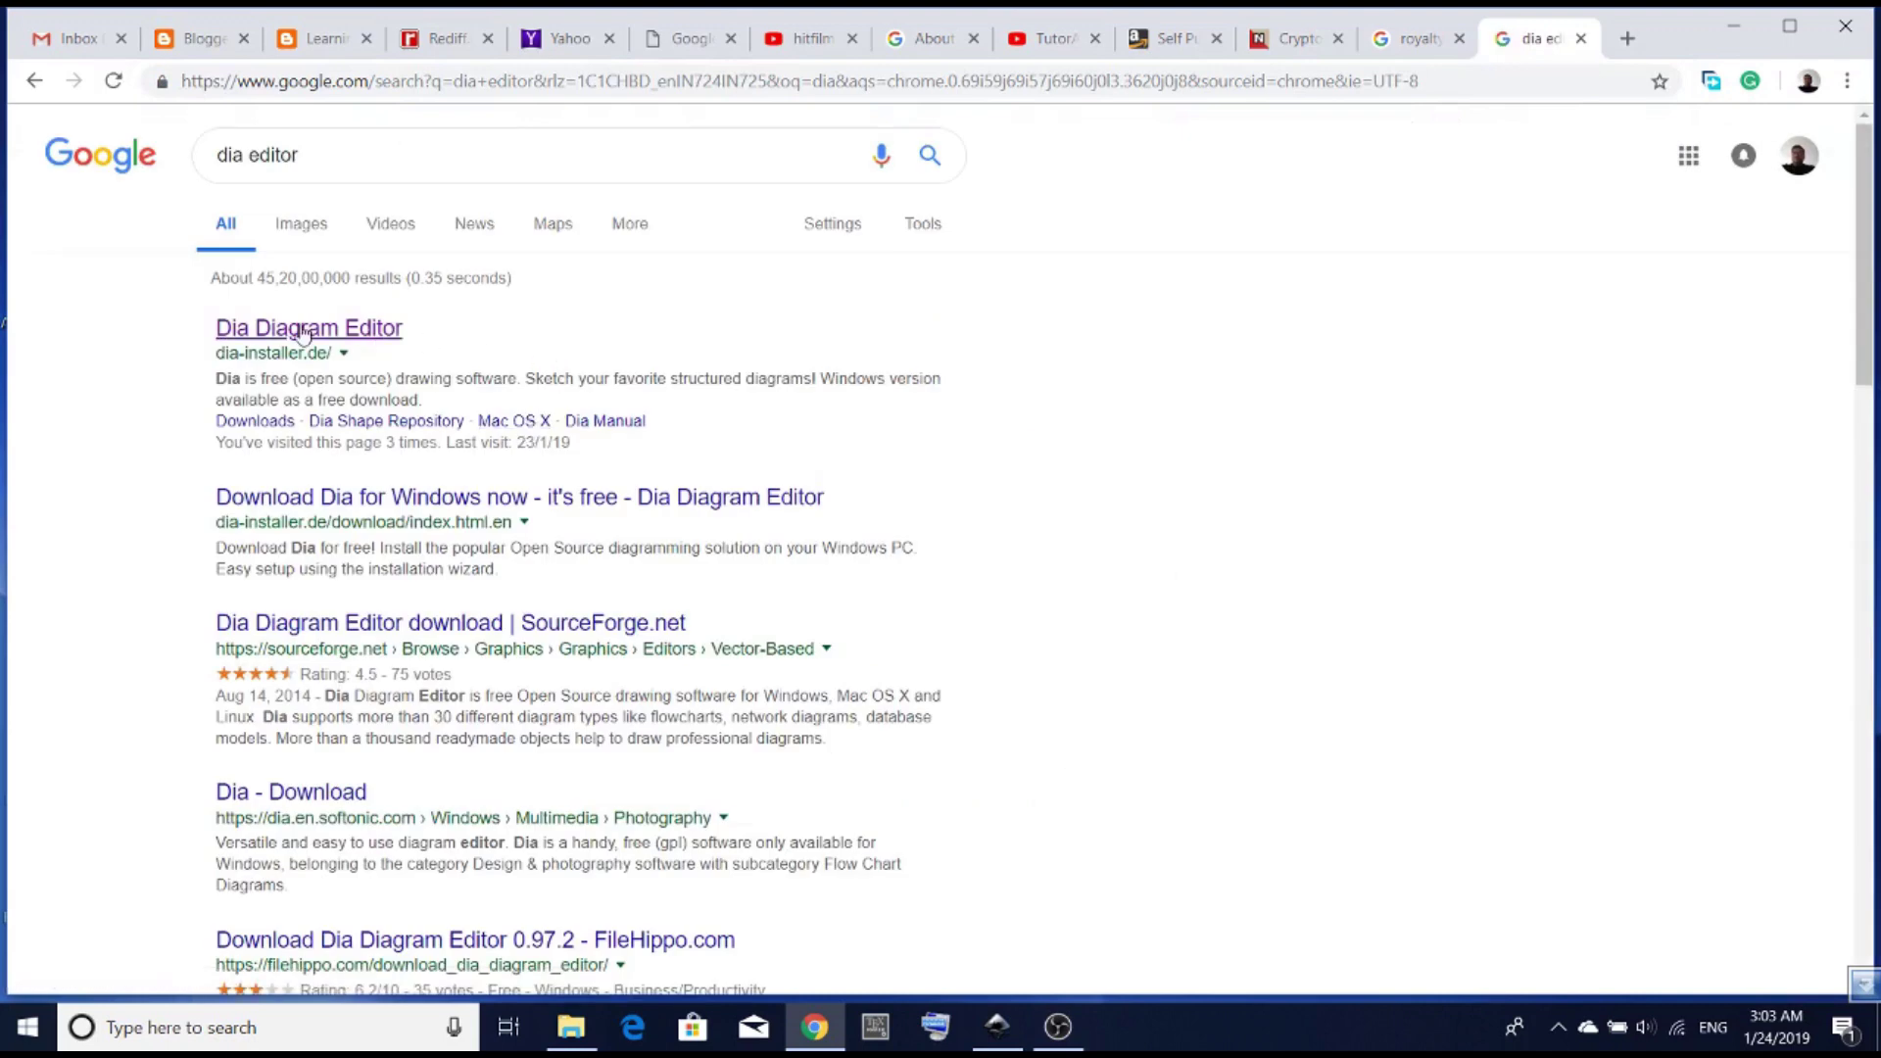
# Step: Open the Dia Diagram Editor result on dia-installer.de and scroll to its screenshot
pyautogui.click(343, 338)
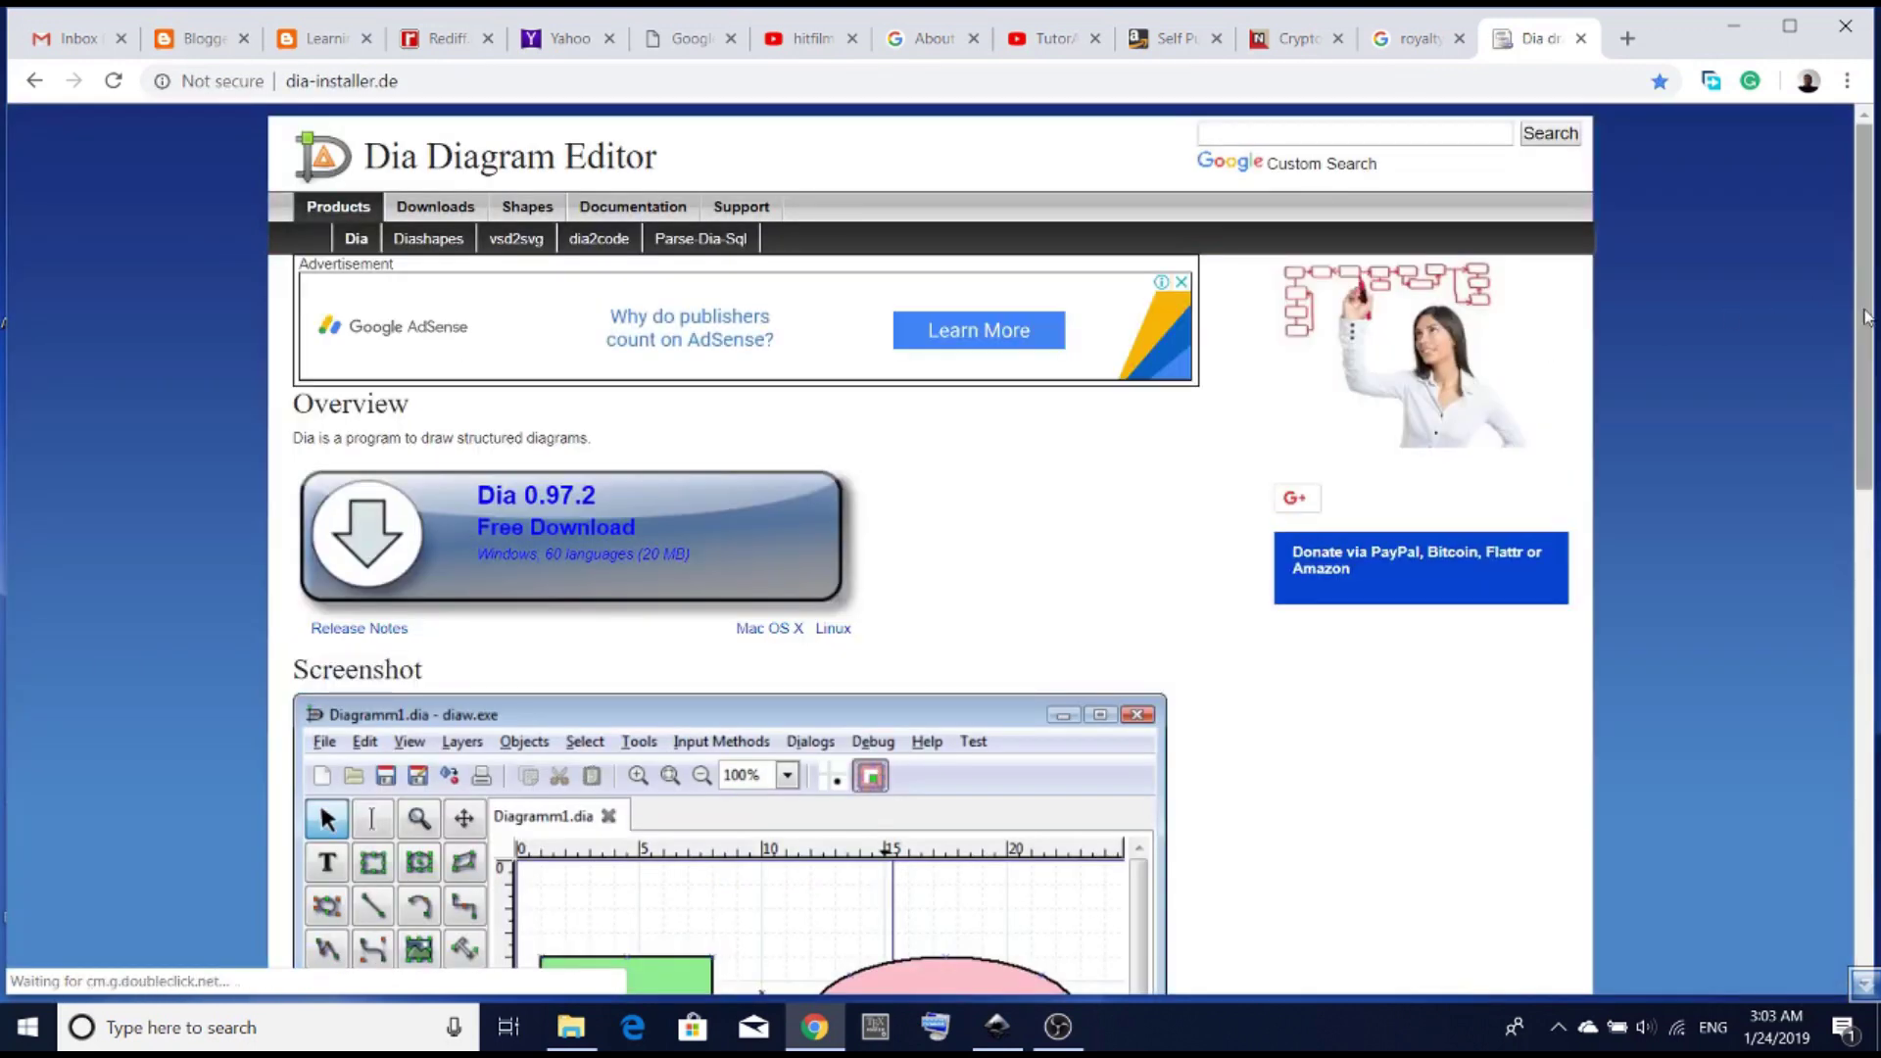
pyautogui.moveTo(1866, 317); pyautogui.dragTo(1874, 440)
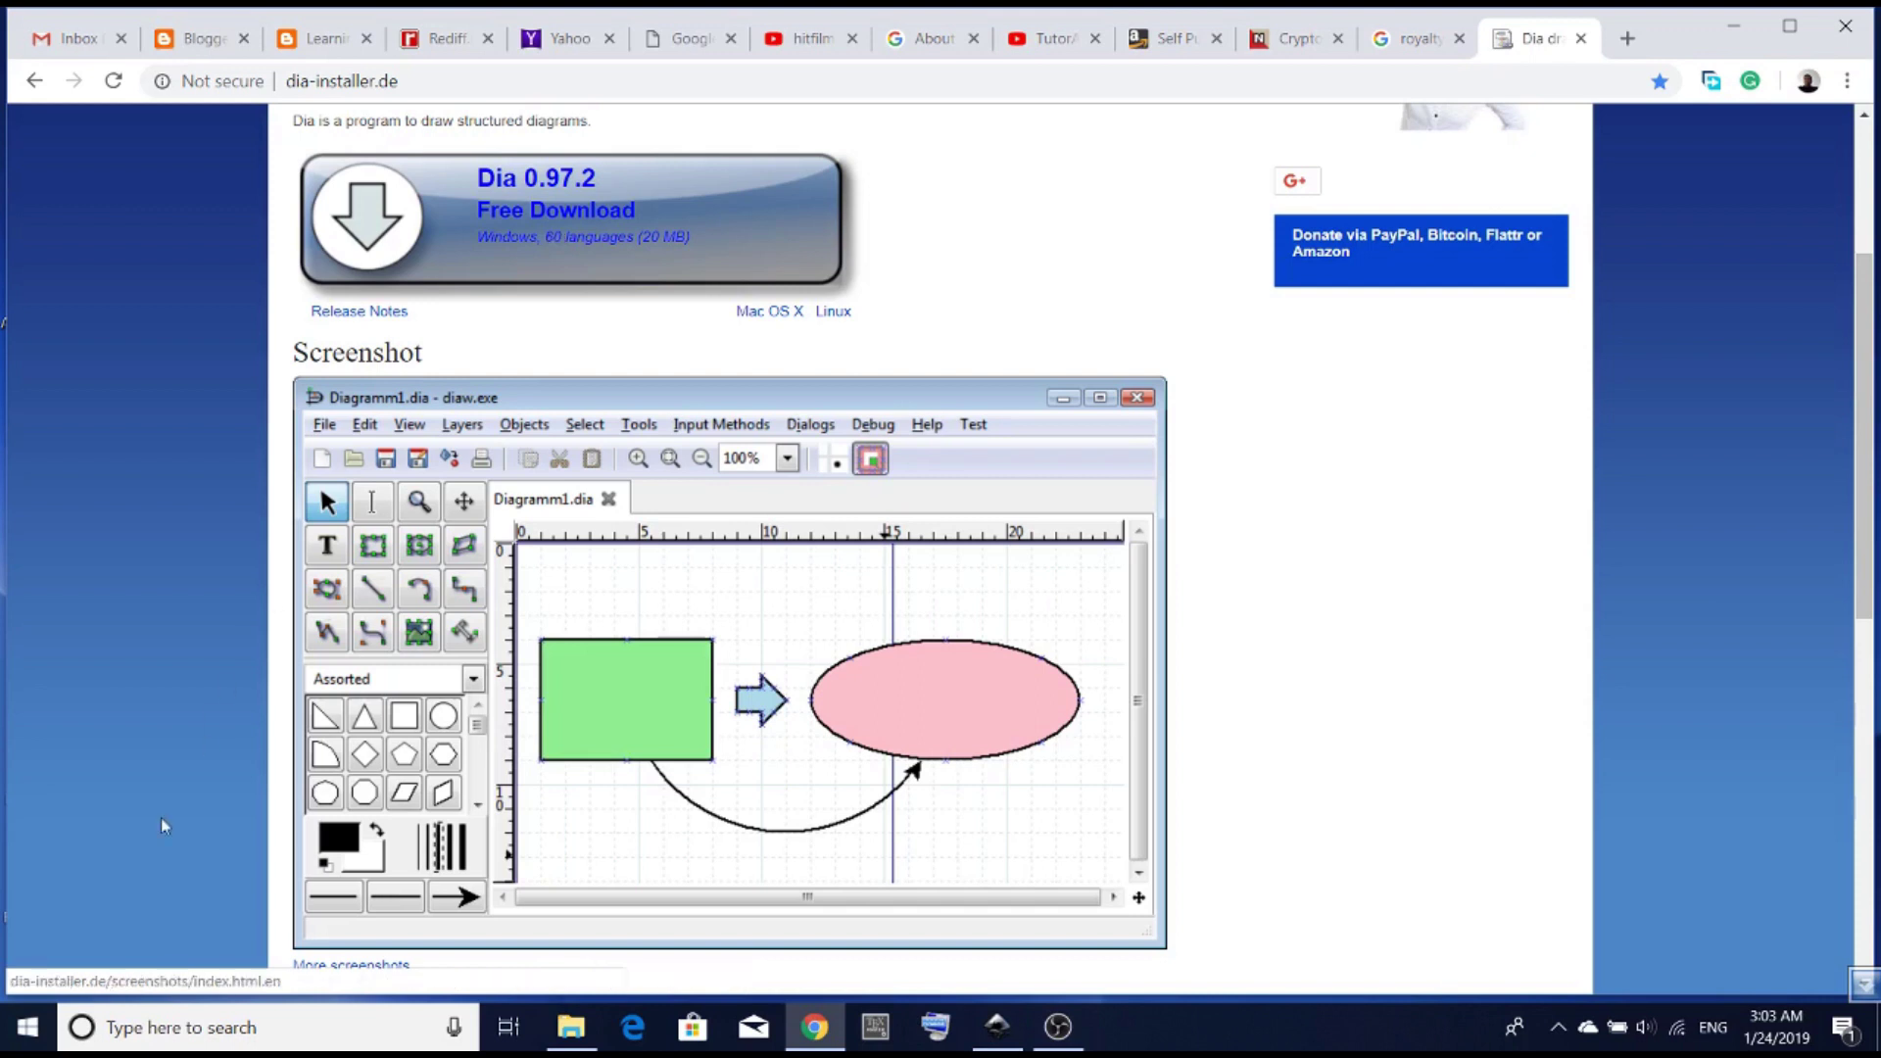
# Step: Minimize Chrome and launch Dia from the Dia folder in the Start menu
pyautogui.click(1742, 33)
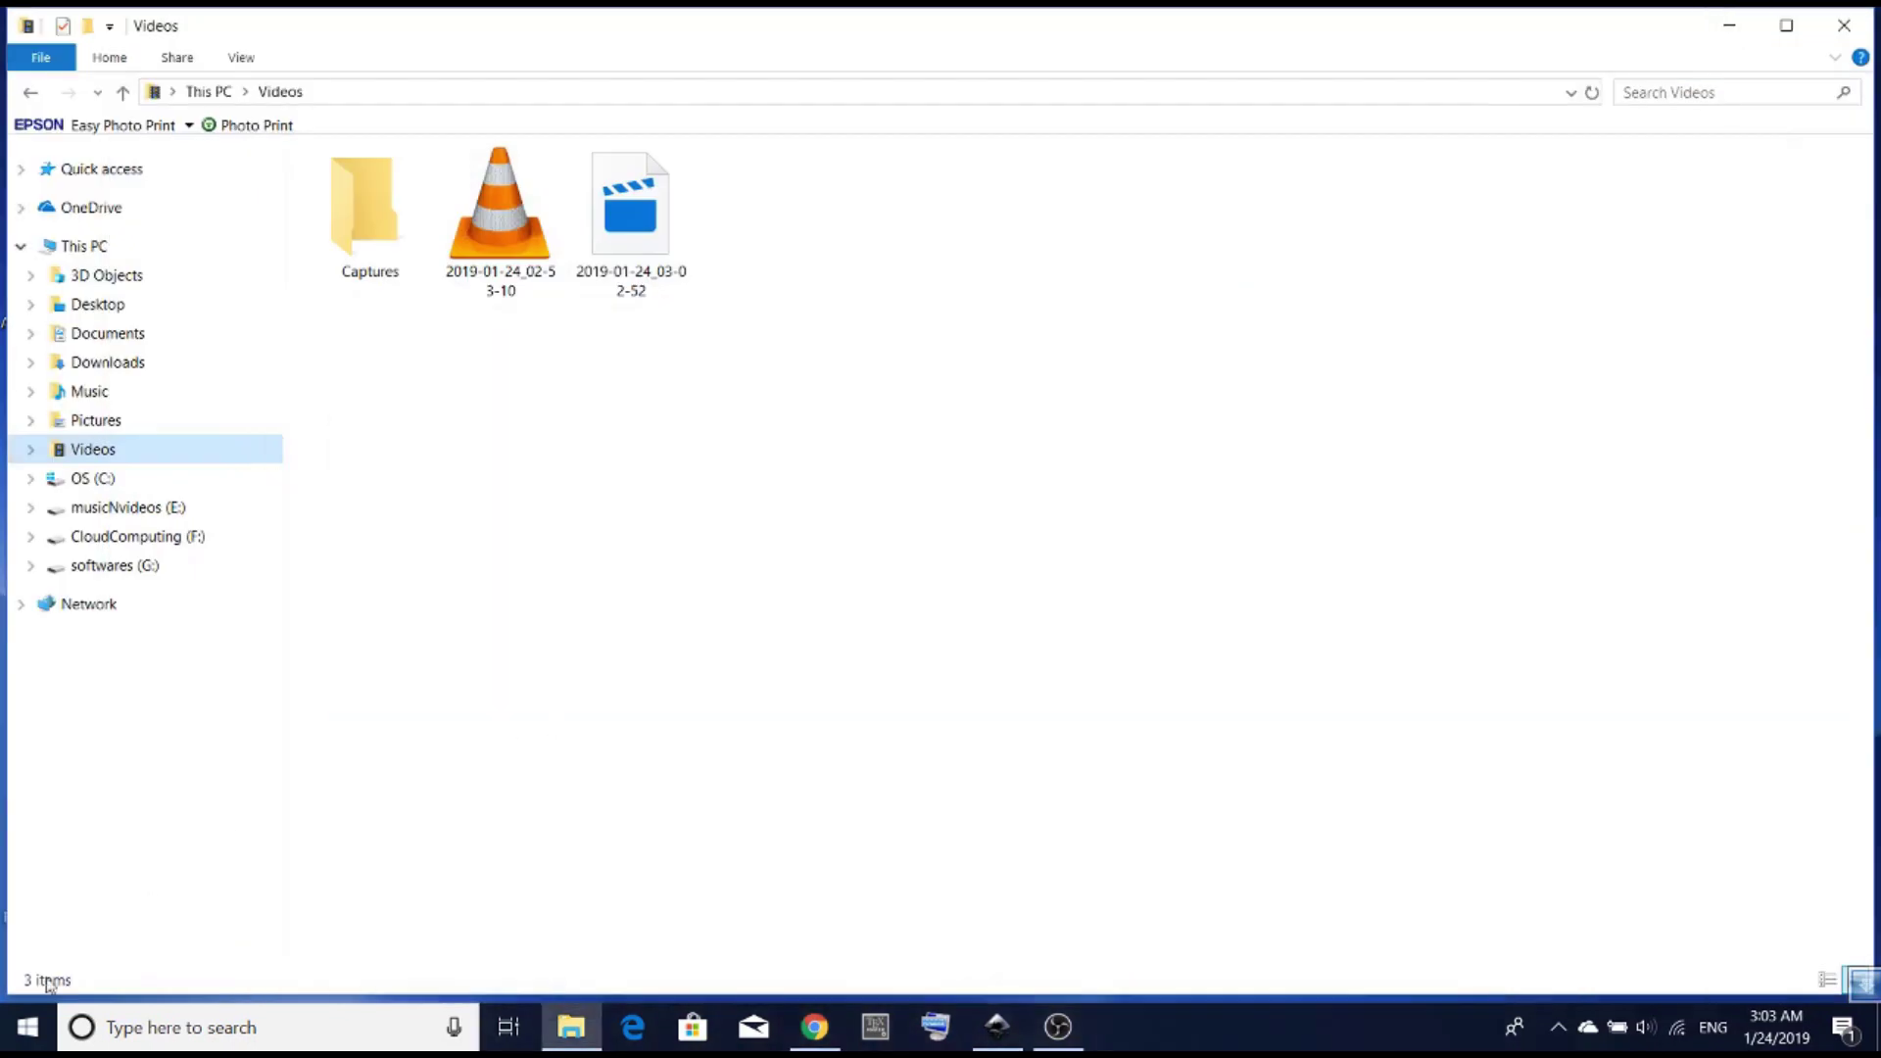
pyautogui.click(27, 1037)
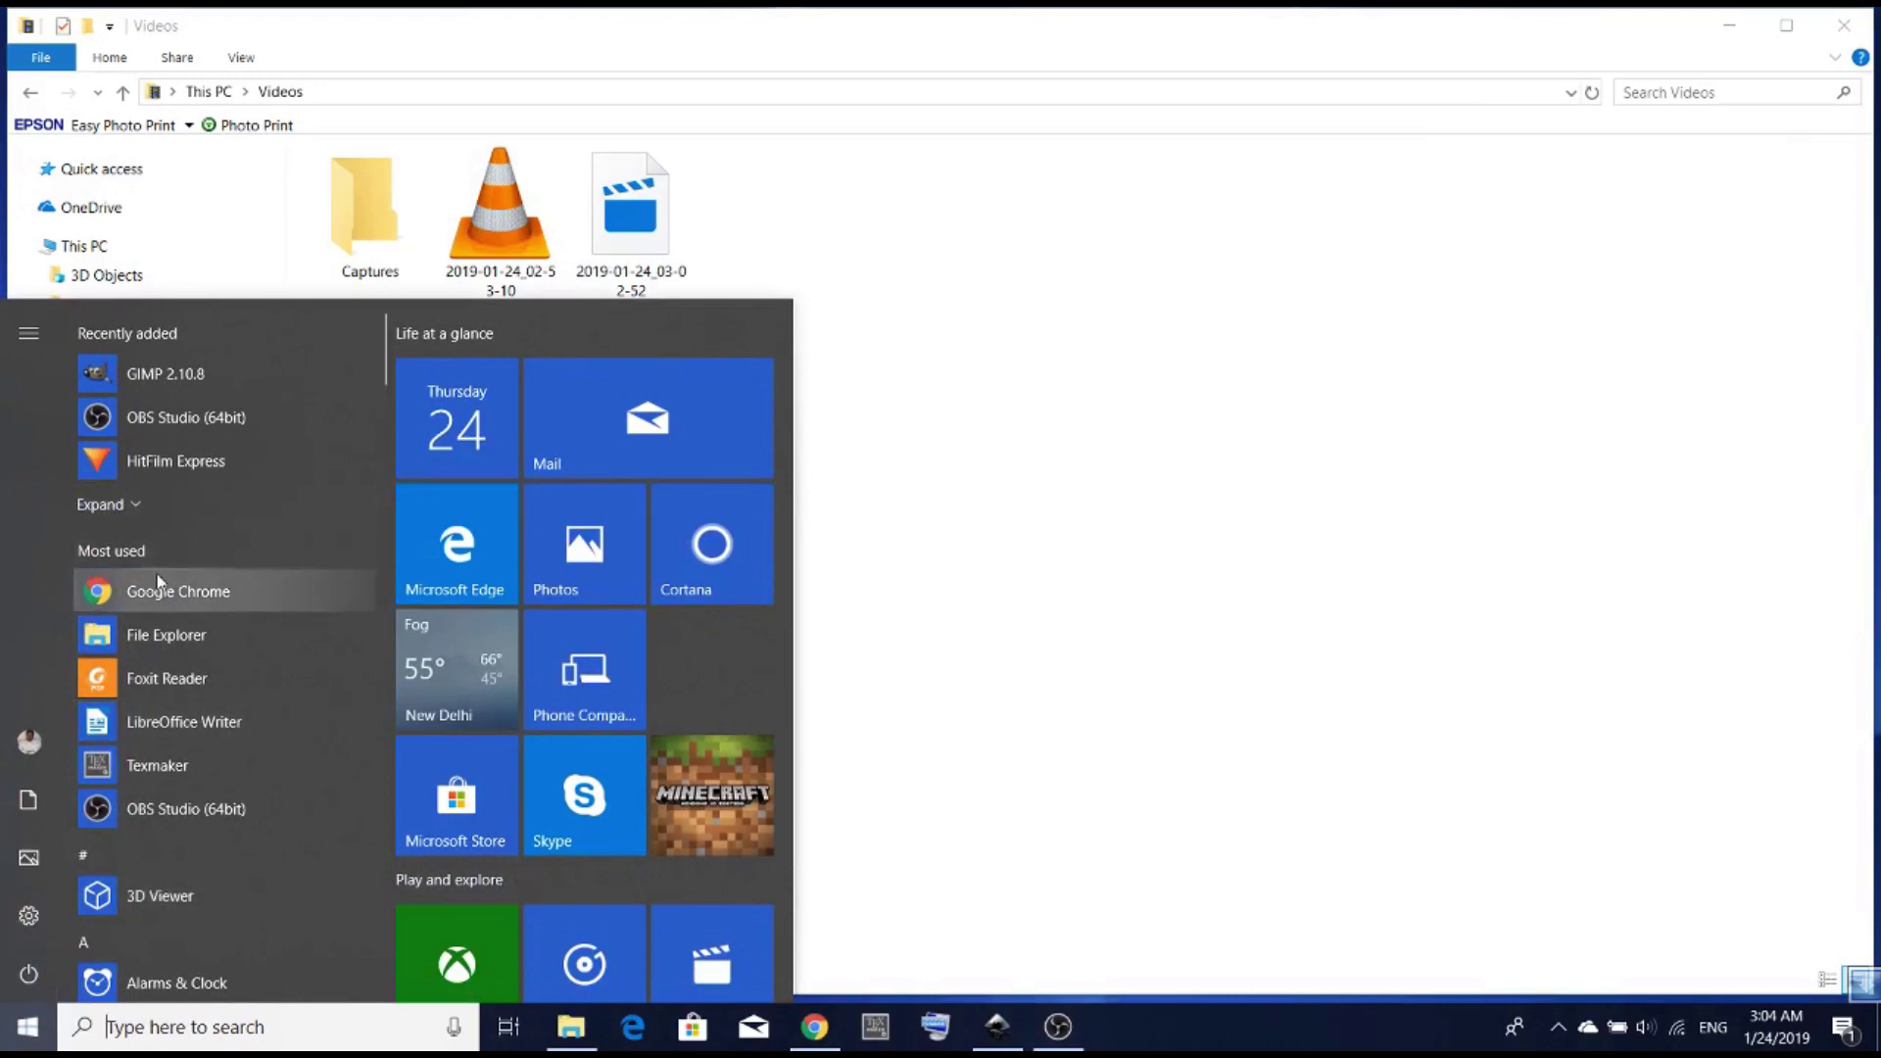
pyautogui.click(85, 944)
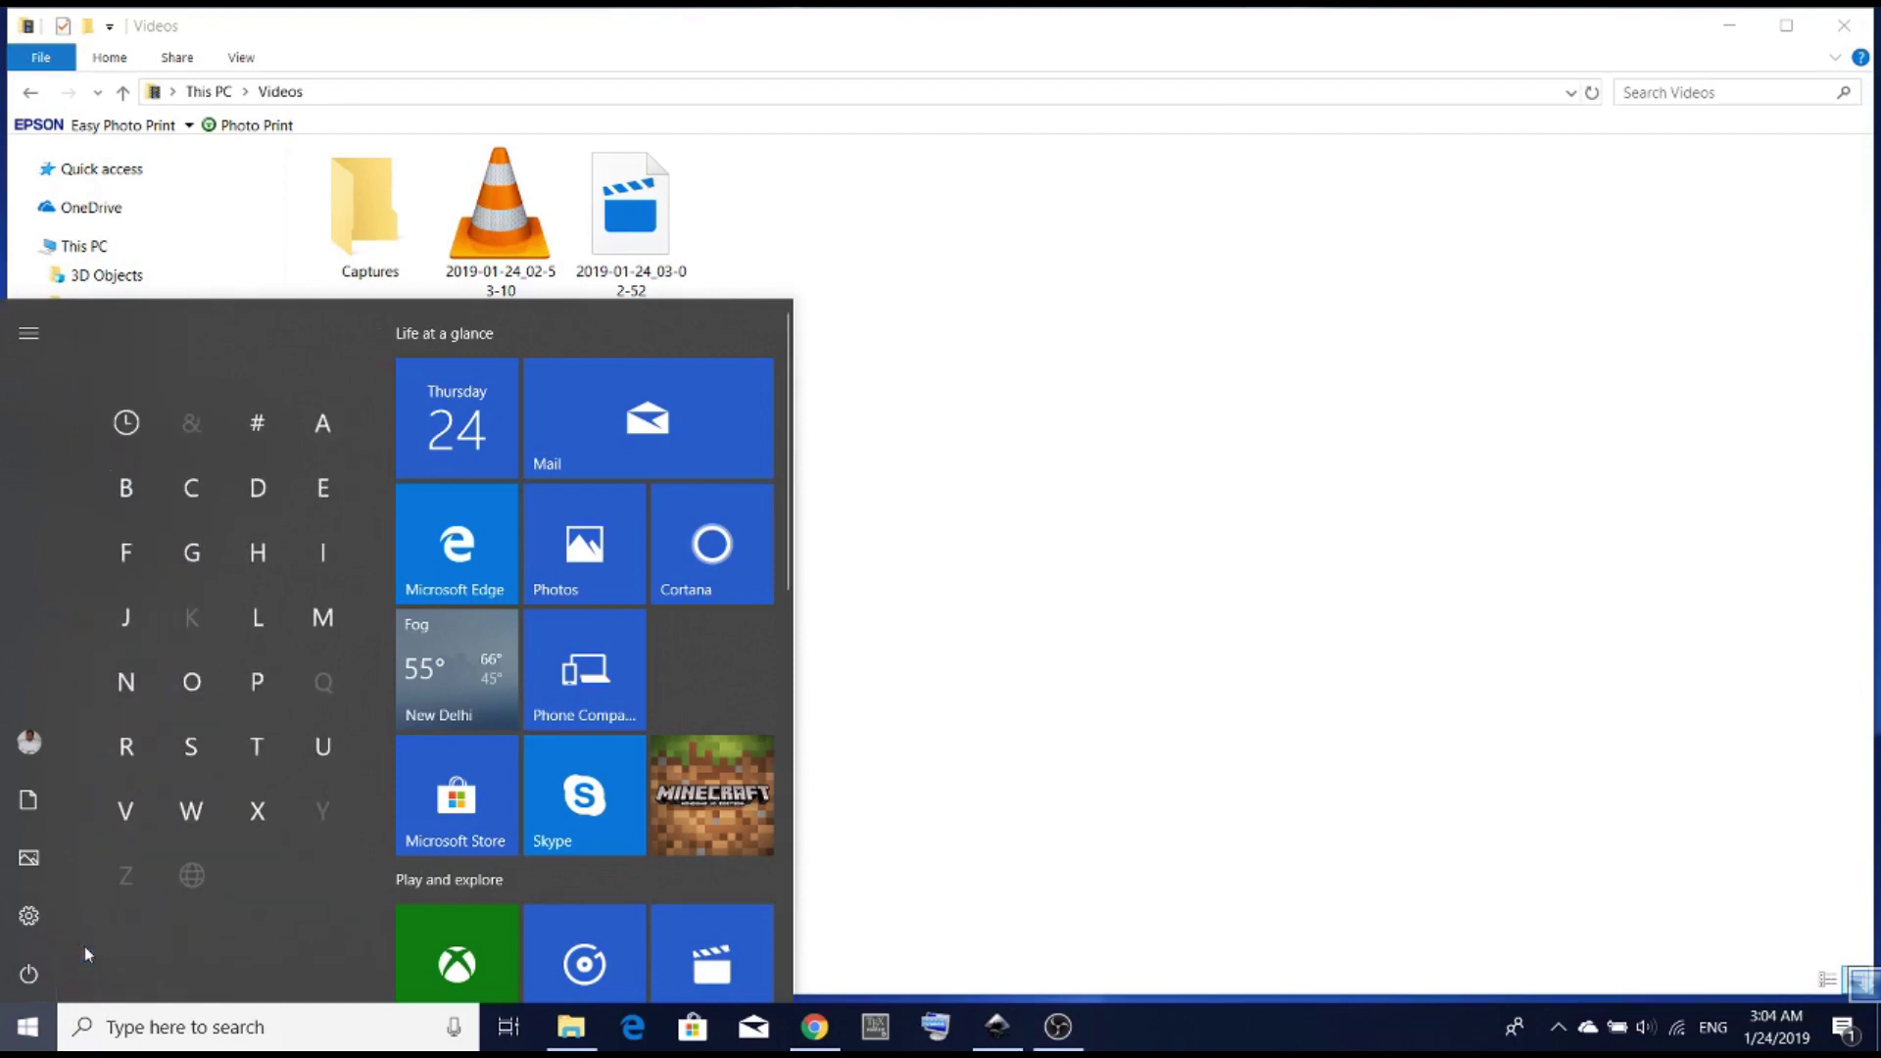
pyautogui.click(259, 507)
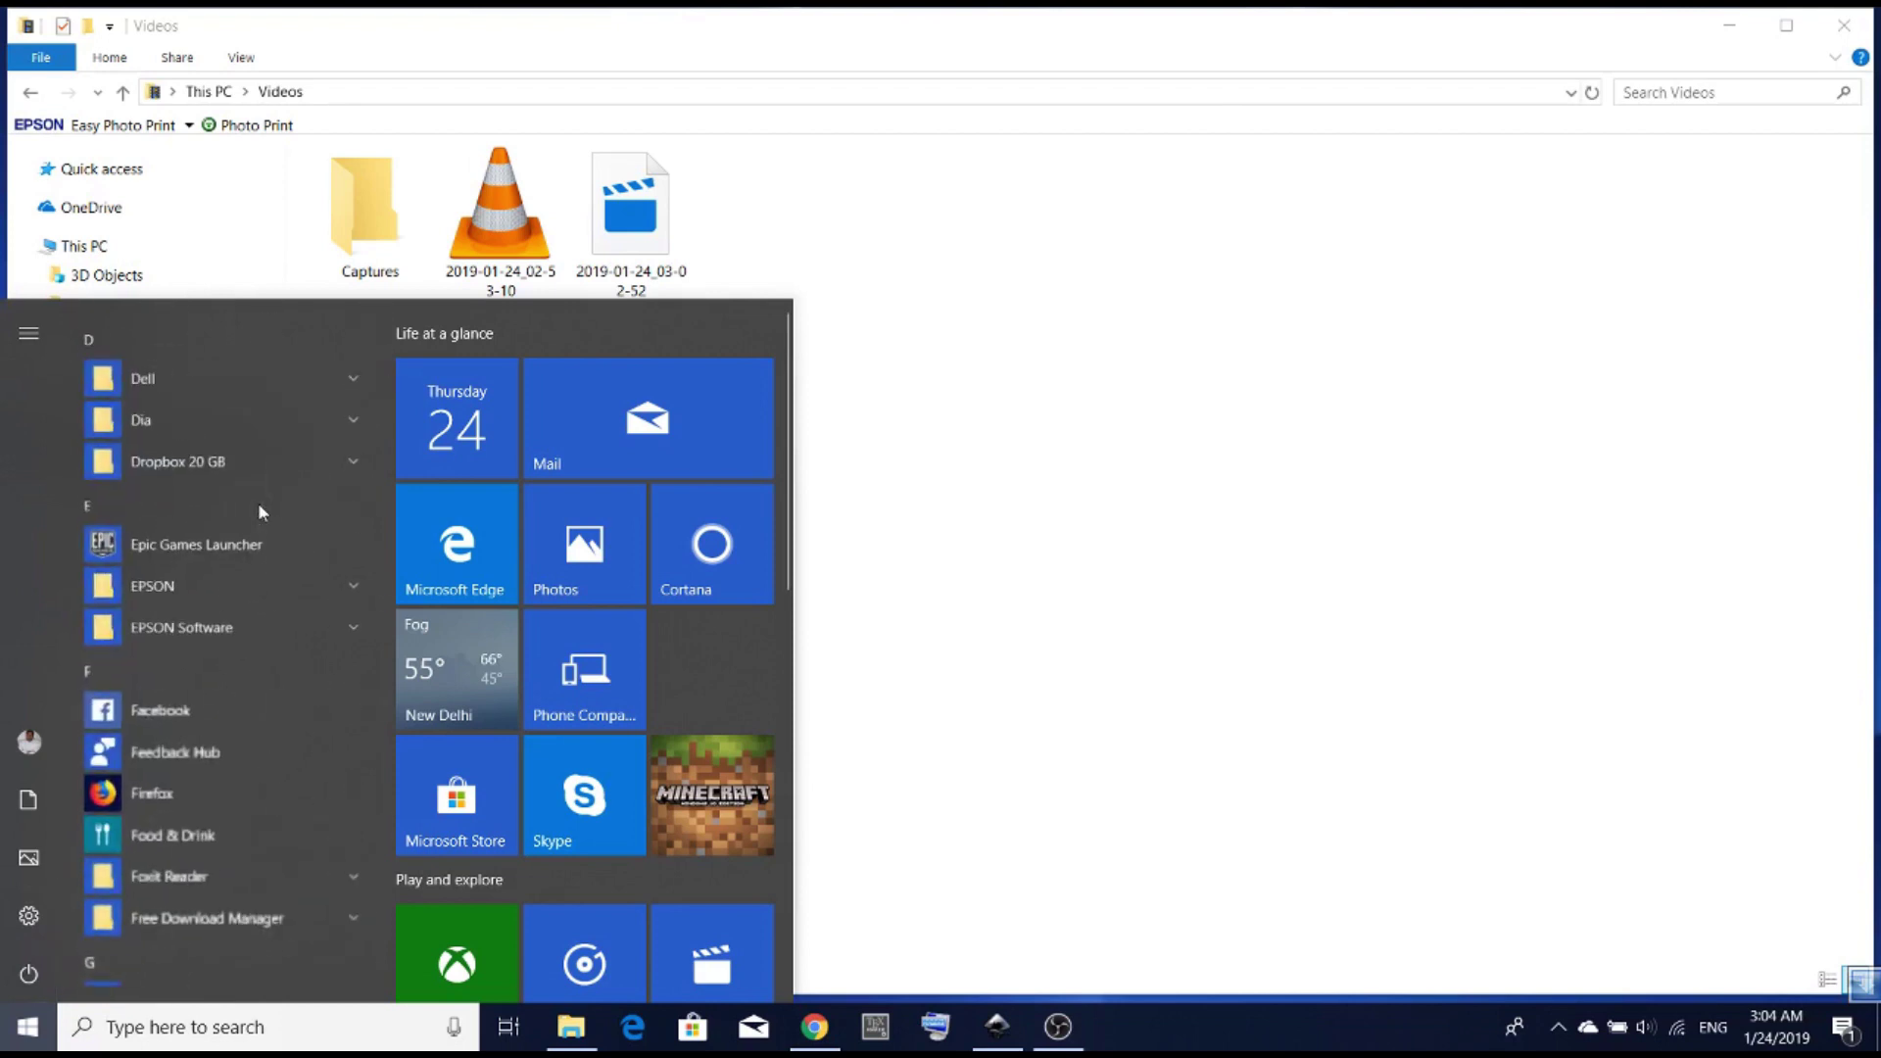
pyautogui.click(357, 412)
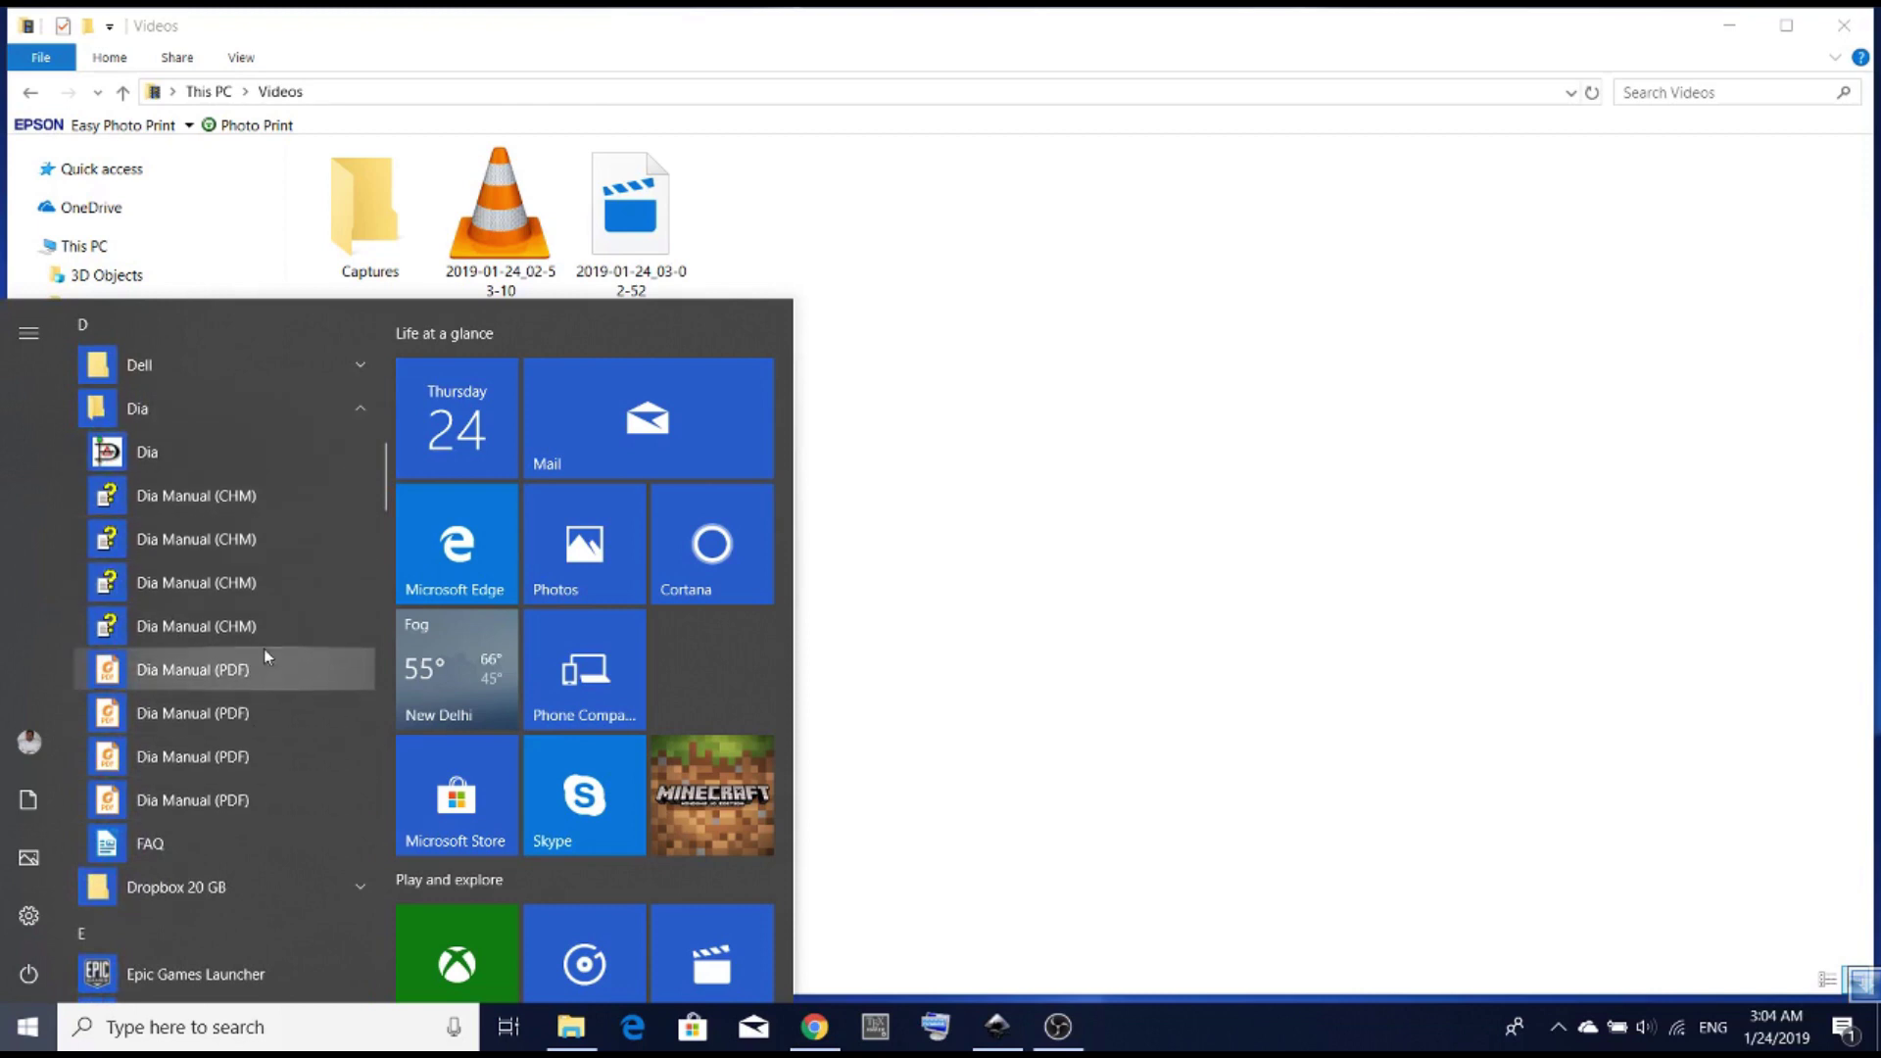
pyautogui.click(261, 453)
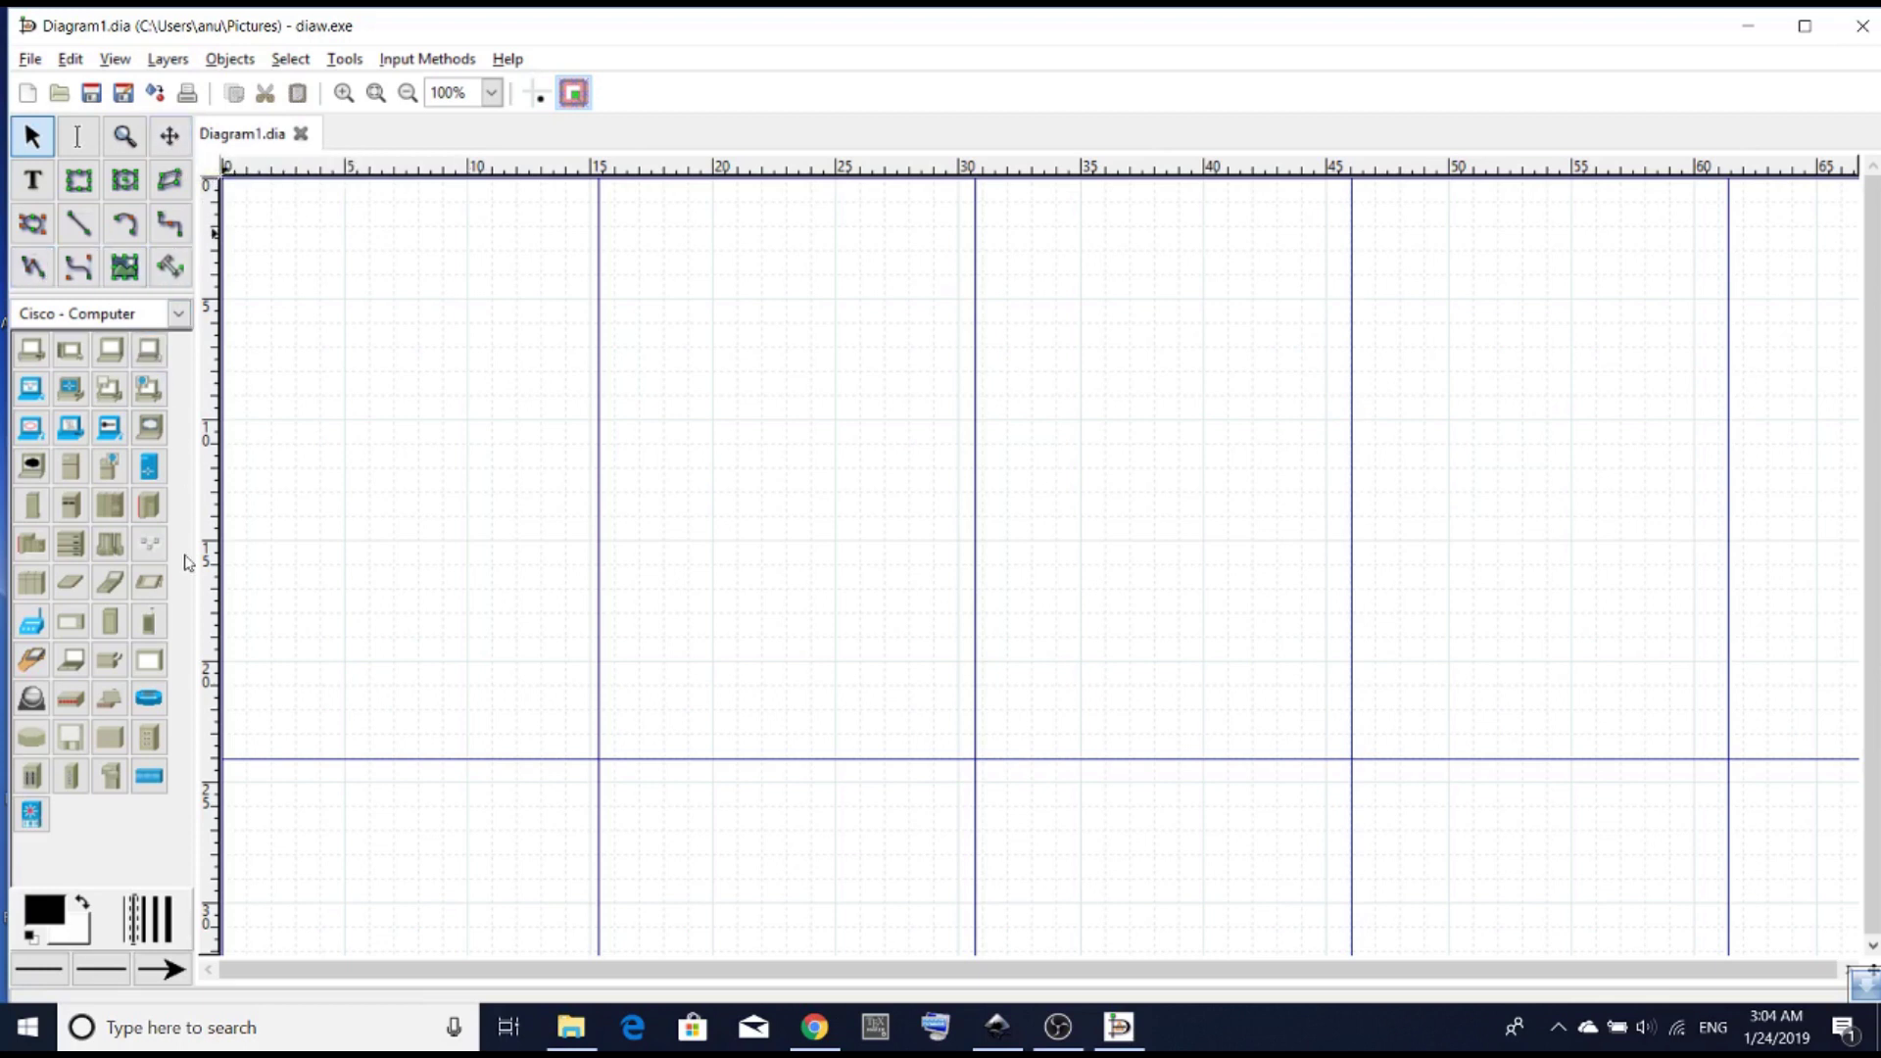
# Step: Switch to the Cisco - Misc sheet and place an enlarged House, moved up and right
pyautogui.click(178, 315)
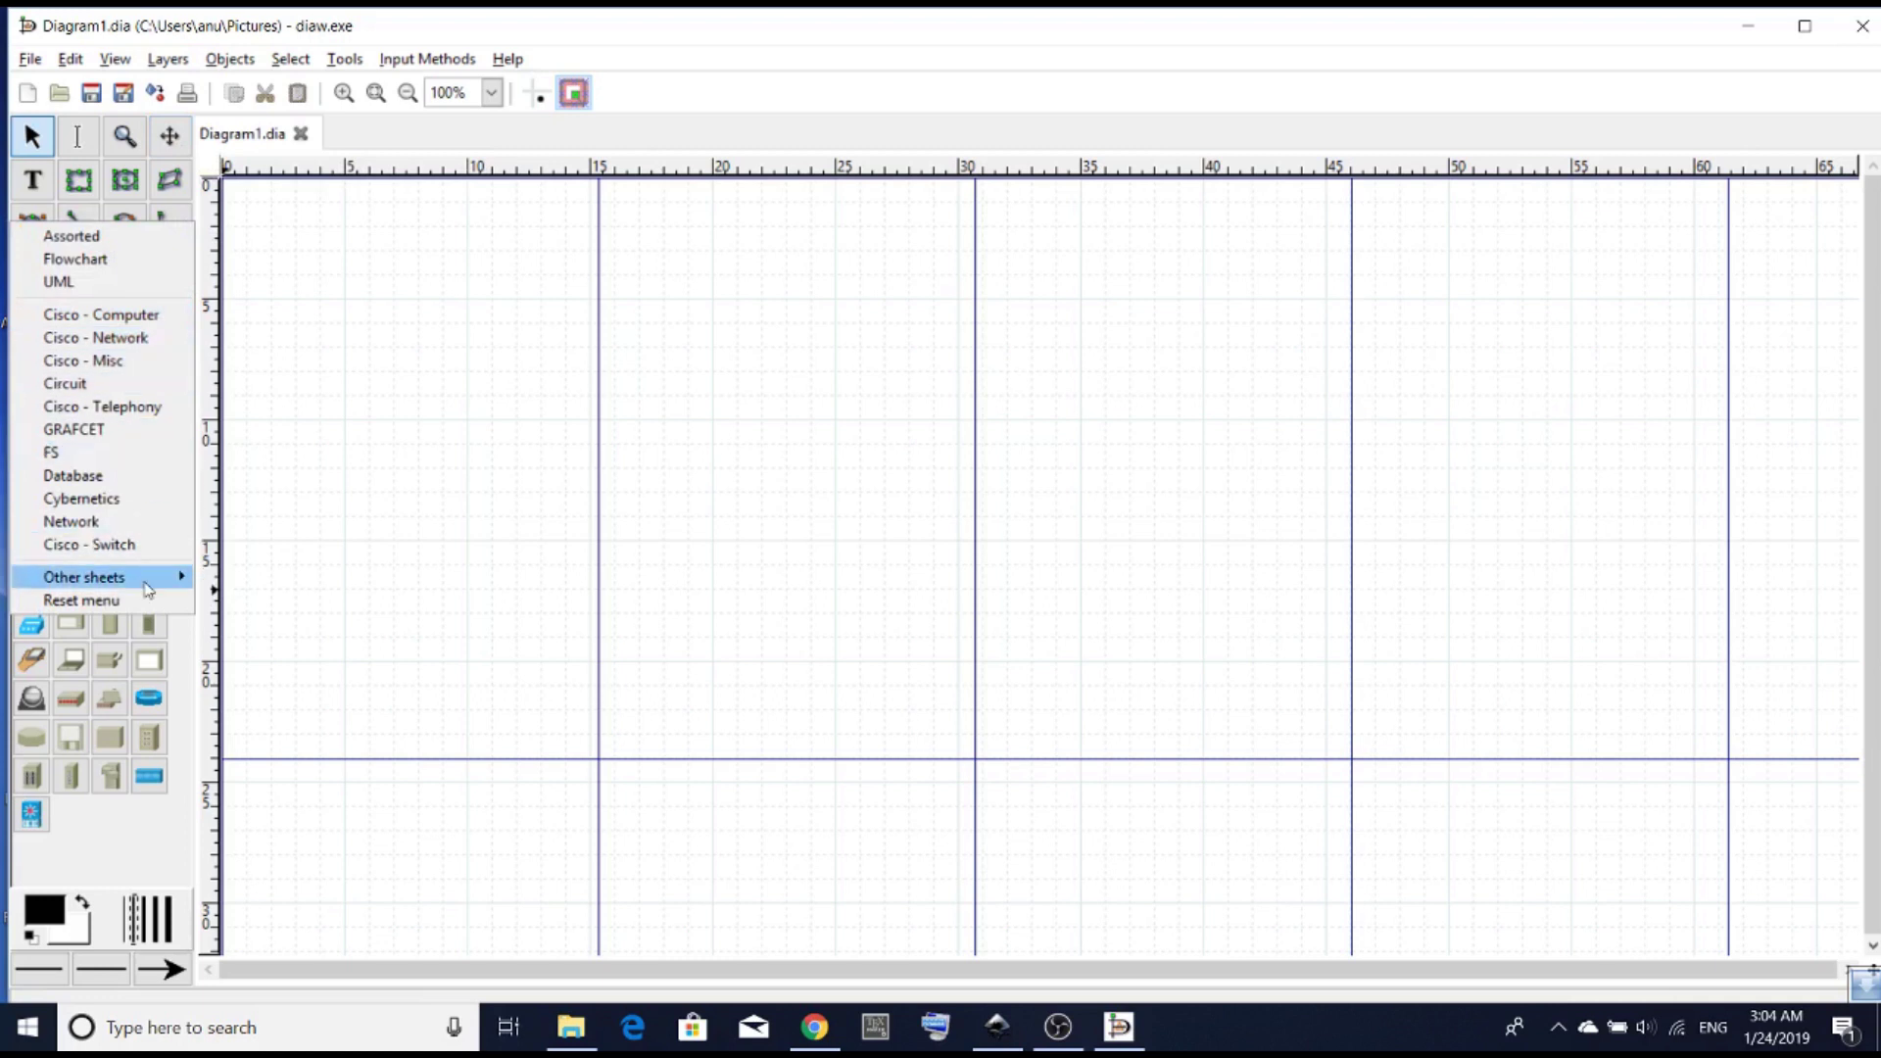
pyautogui.moveTo(181, 577)
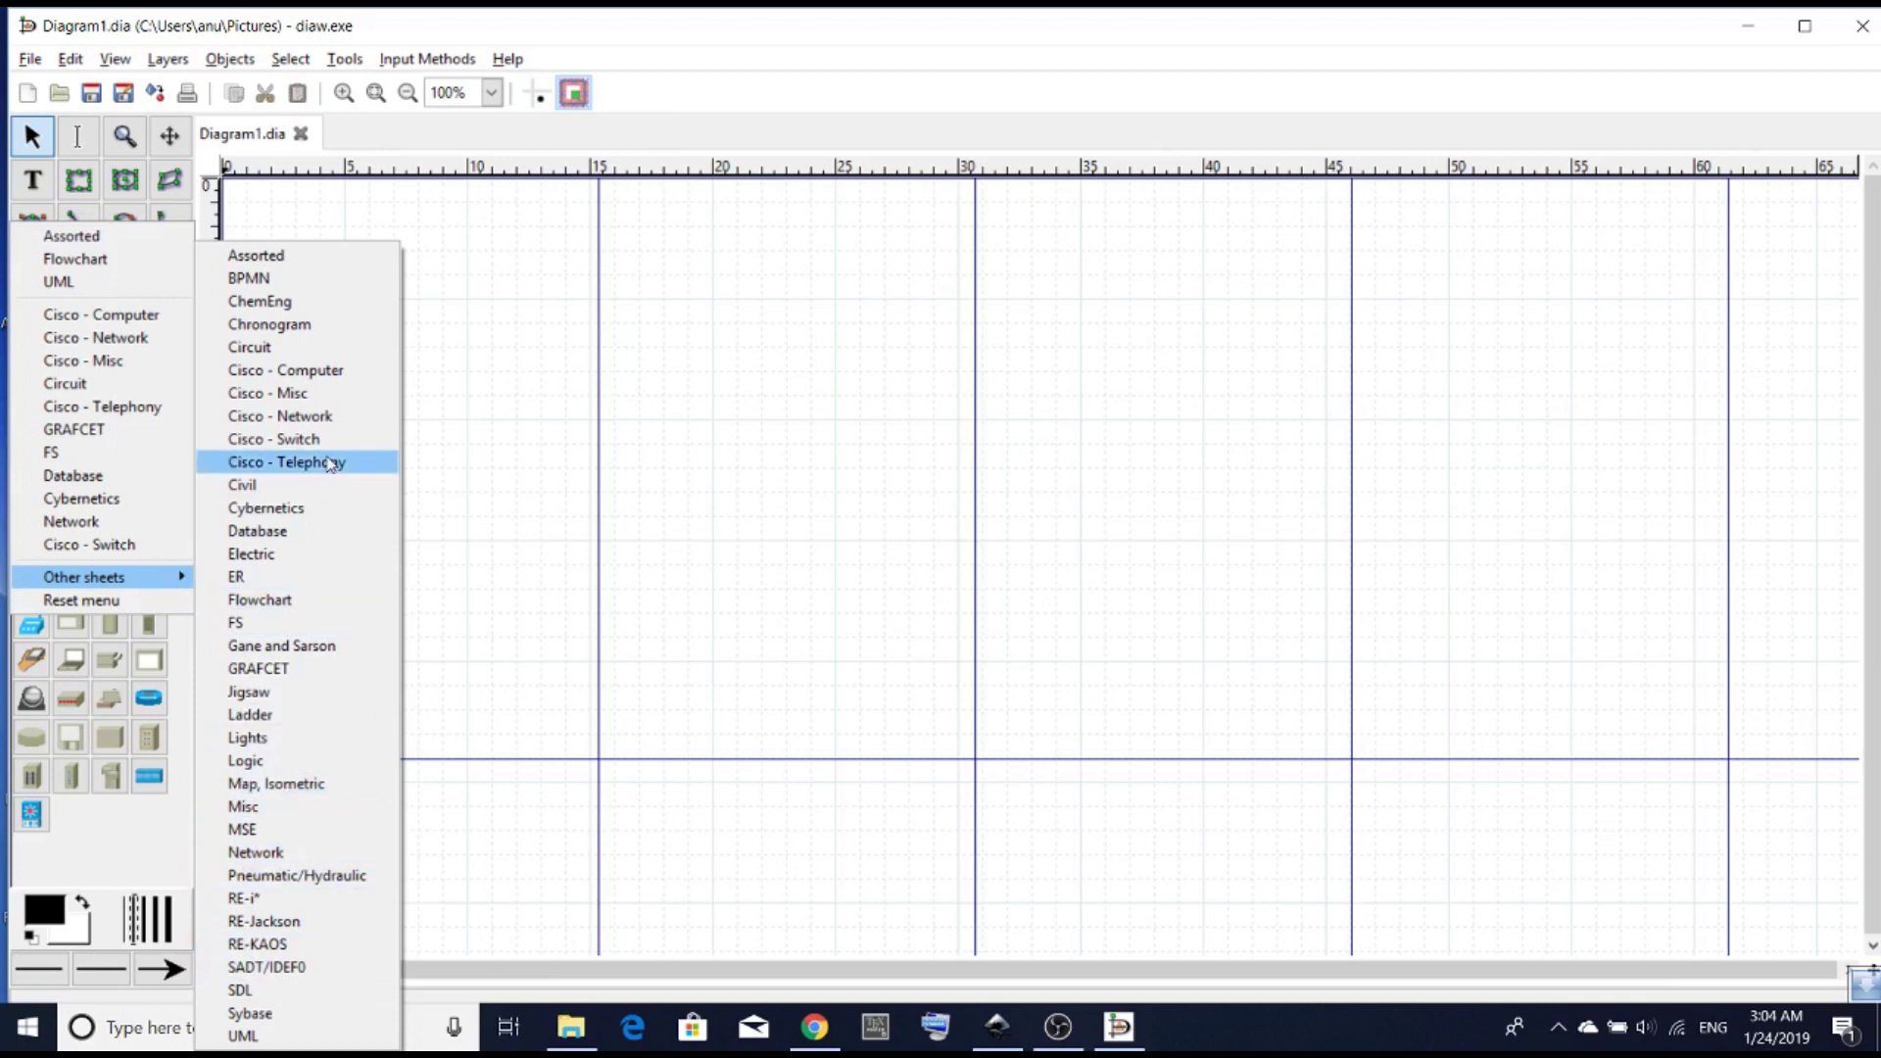
pyautogui.click(341, 410)
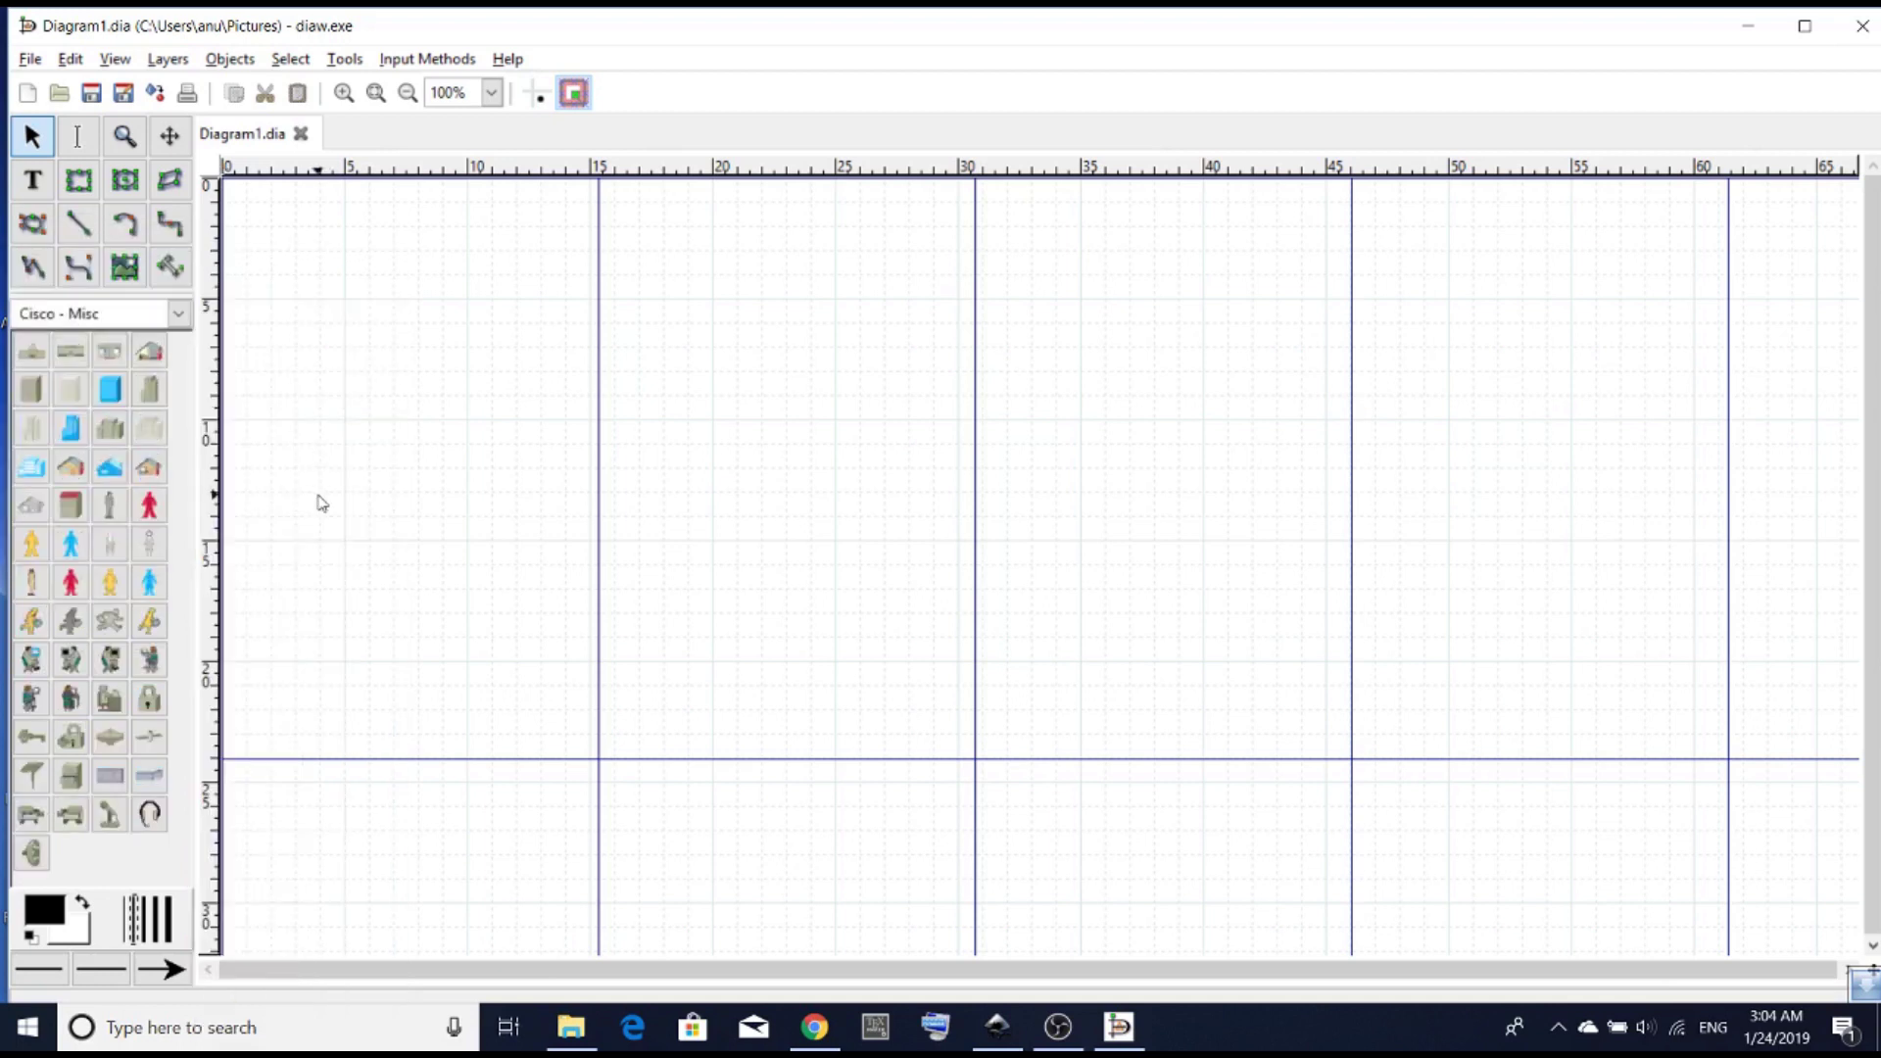
pyautogui.click(119, 475)
pyautogui.click(70, 468)
pyautogui.click(594, 392)
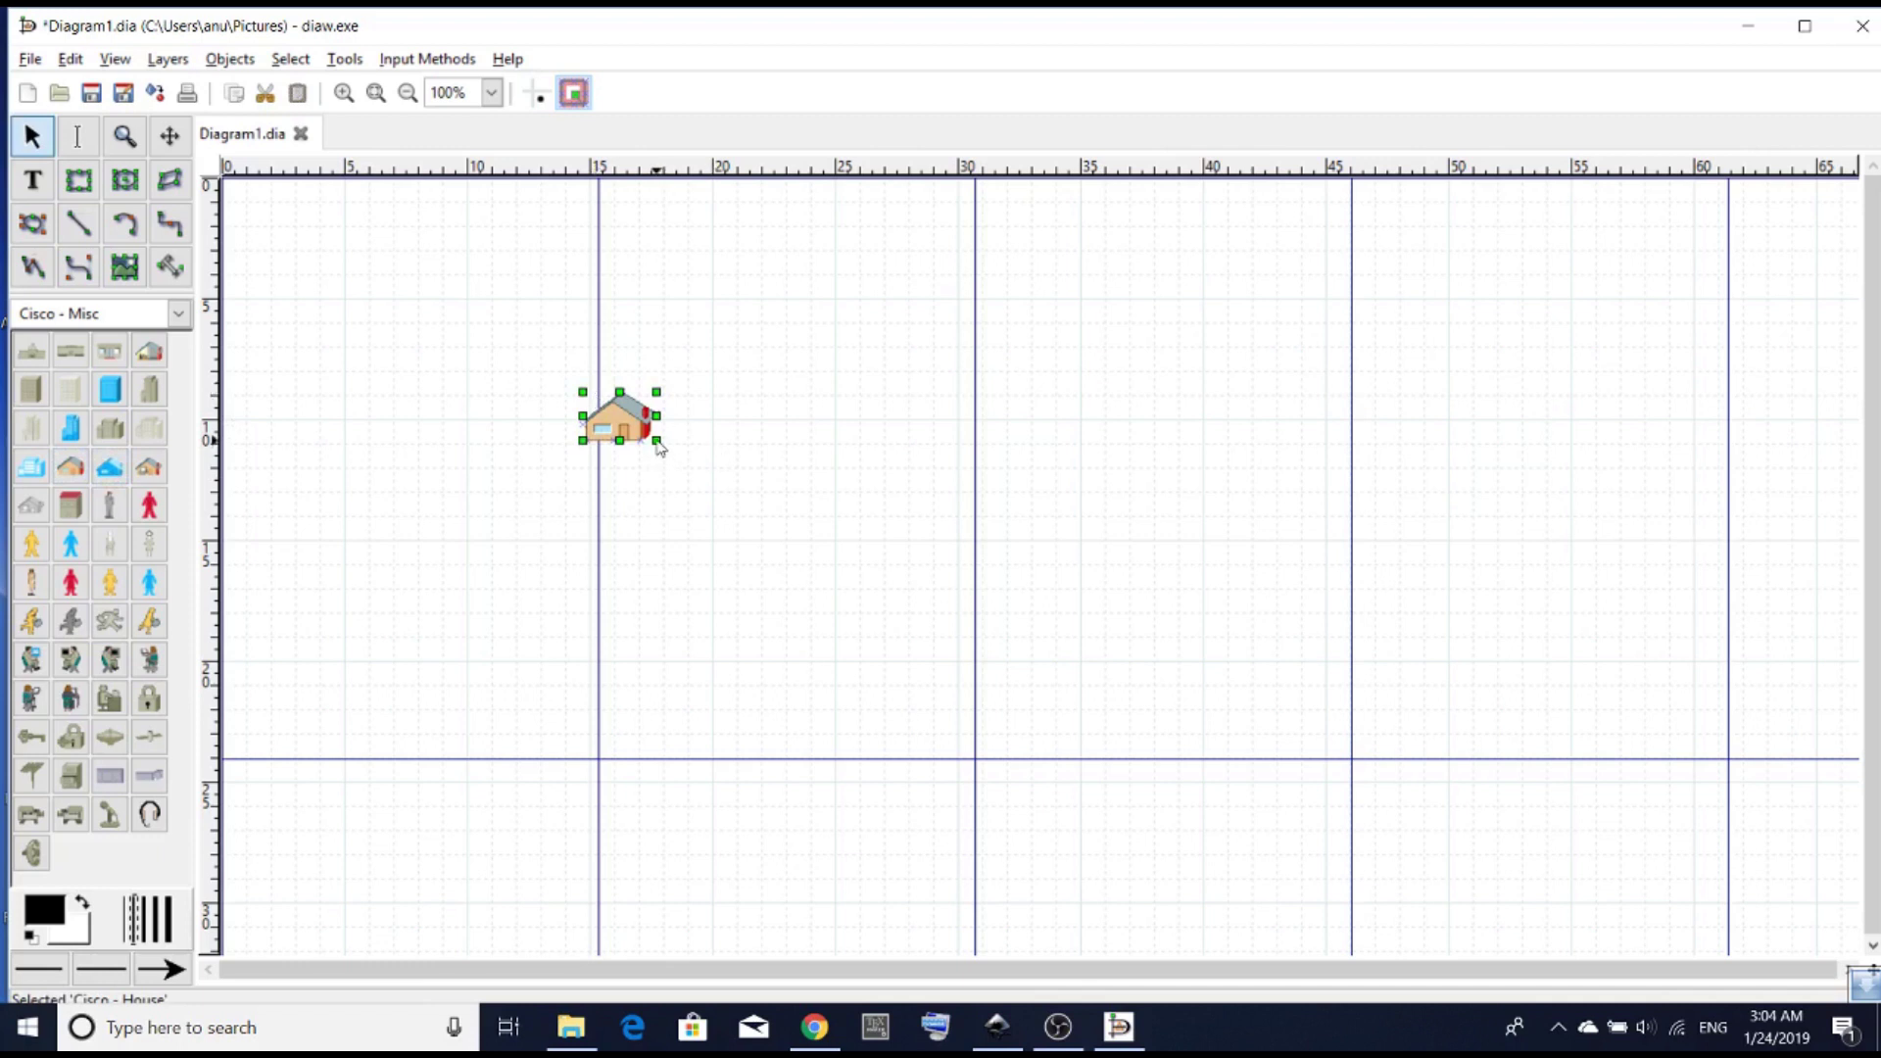
pyautogui.moveTo(656, 441); pyautogui.dragTo(781, 536)
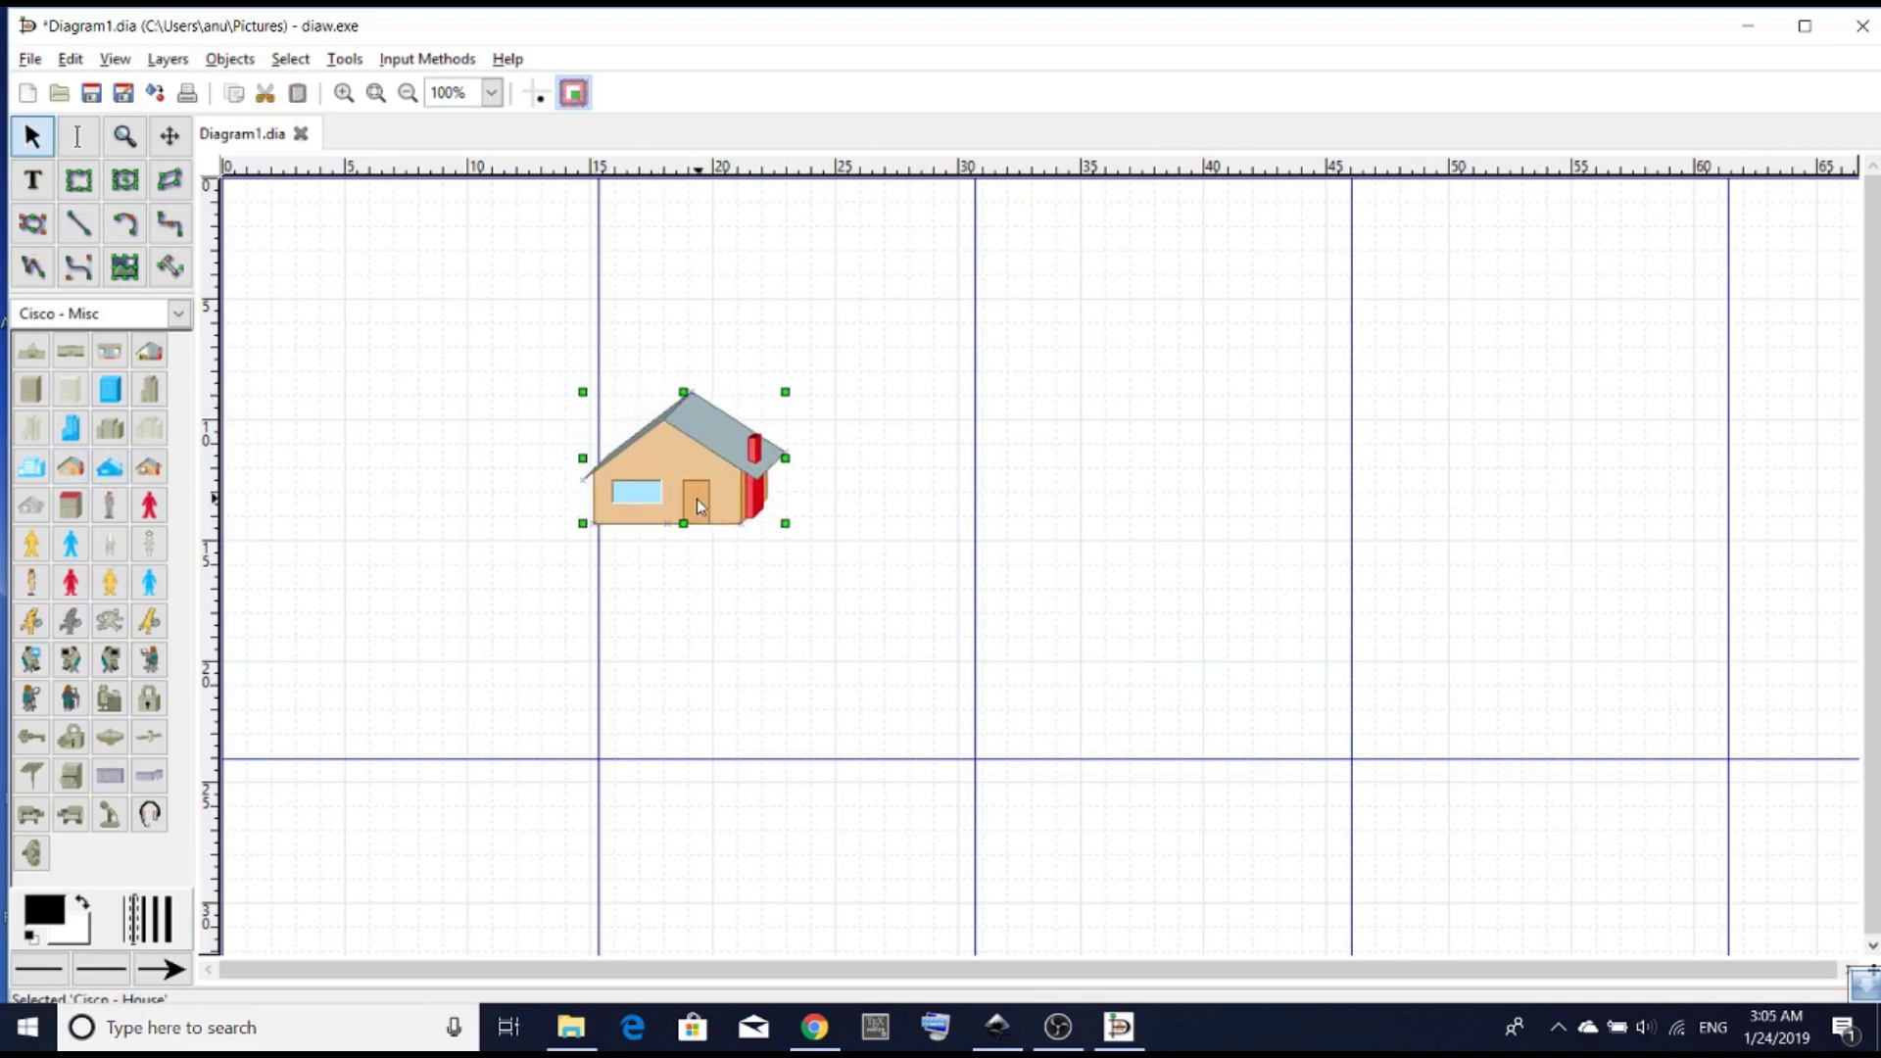
pyautogui.moveTo(696, 493); pyautogui.dragTo(760, 362)
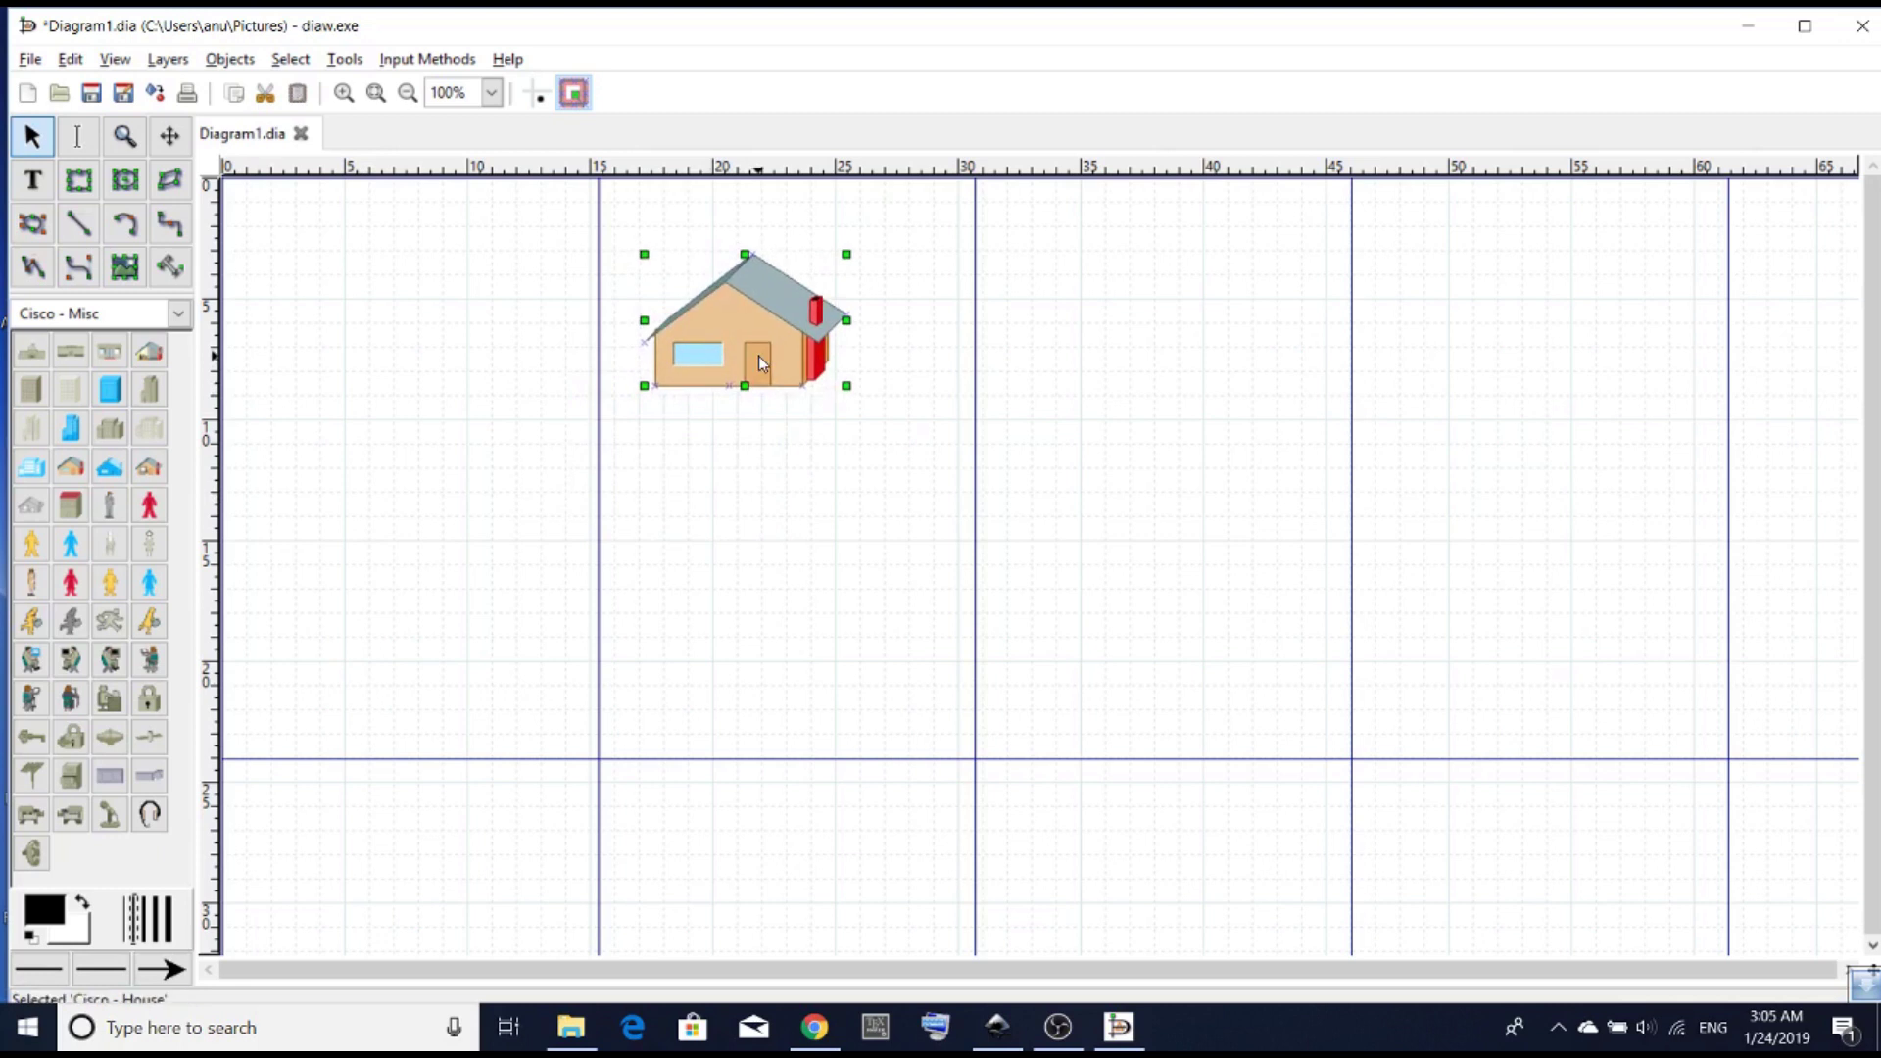
# Step: Add a Telecommuter house to its left, enlarged to match
pyautogui.click(150, 474)
pyautogui.click(450, 279)
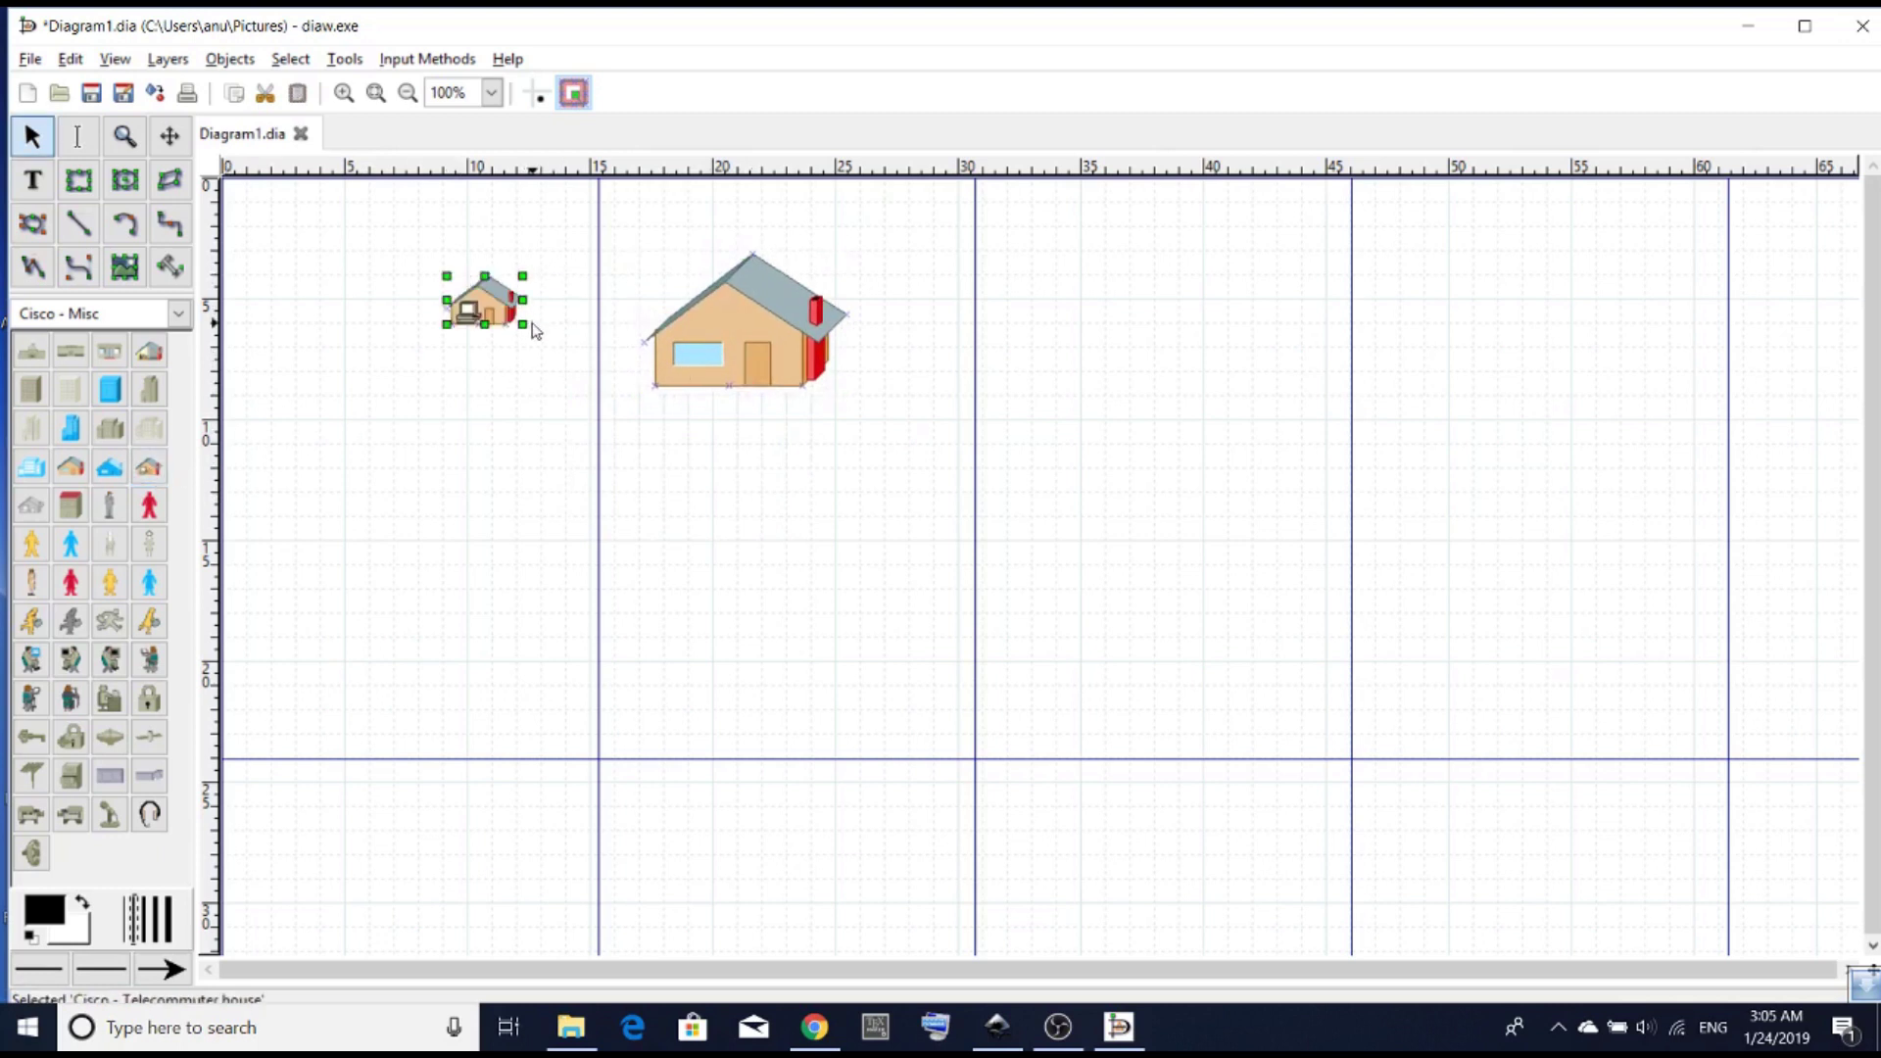
pyautogui.moveTo(523, 324); pyautogui.dragTo(460, 349)
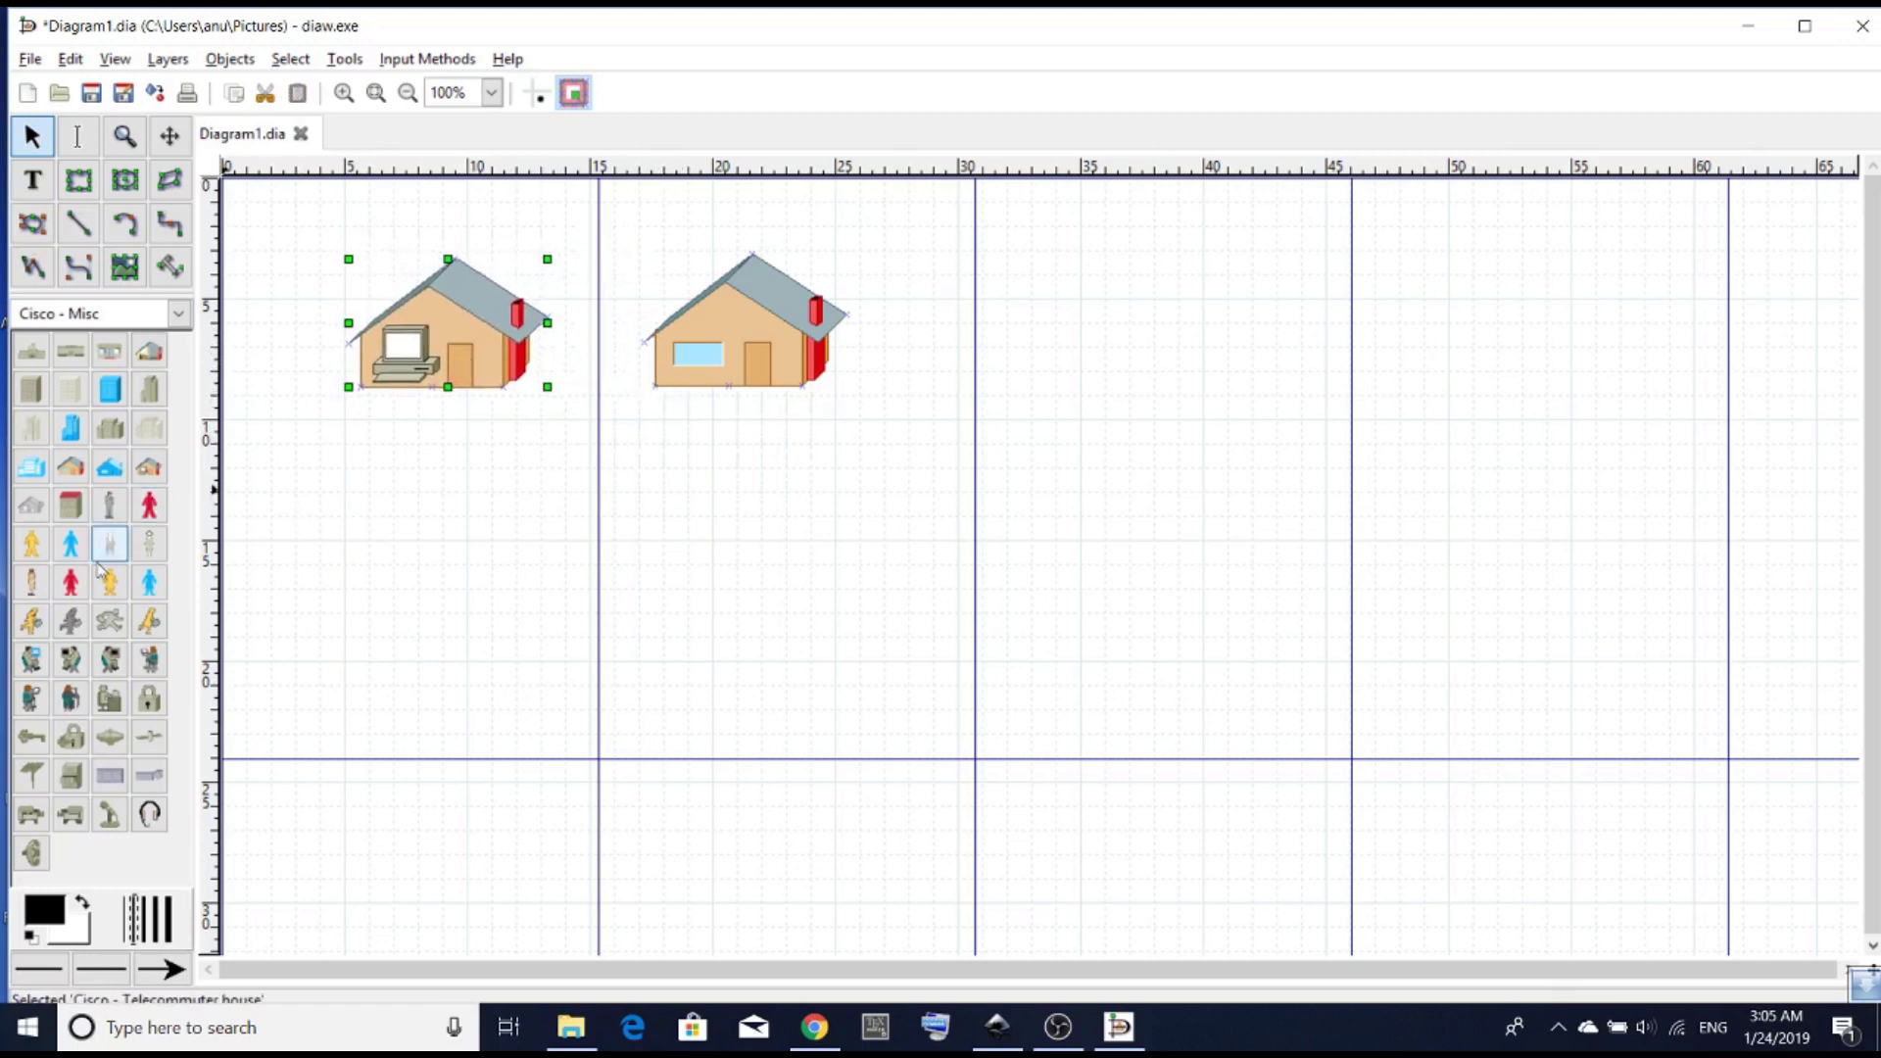
# Step: Place a running man beside the telecommuter house and a woman beside the plain house
pyautogui.click(31, 621)
pyautogui.click(298, 342)
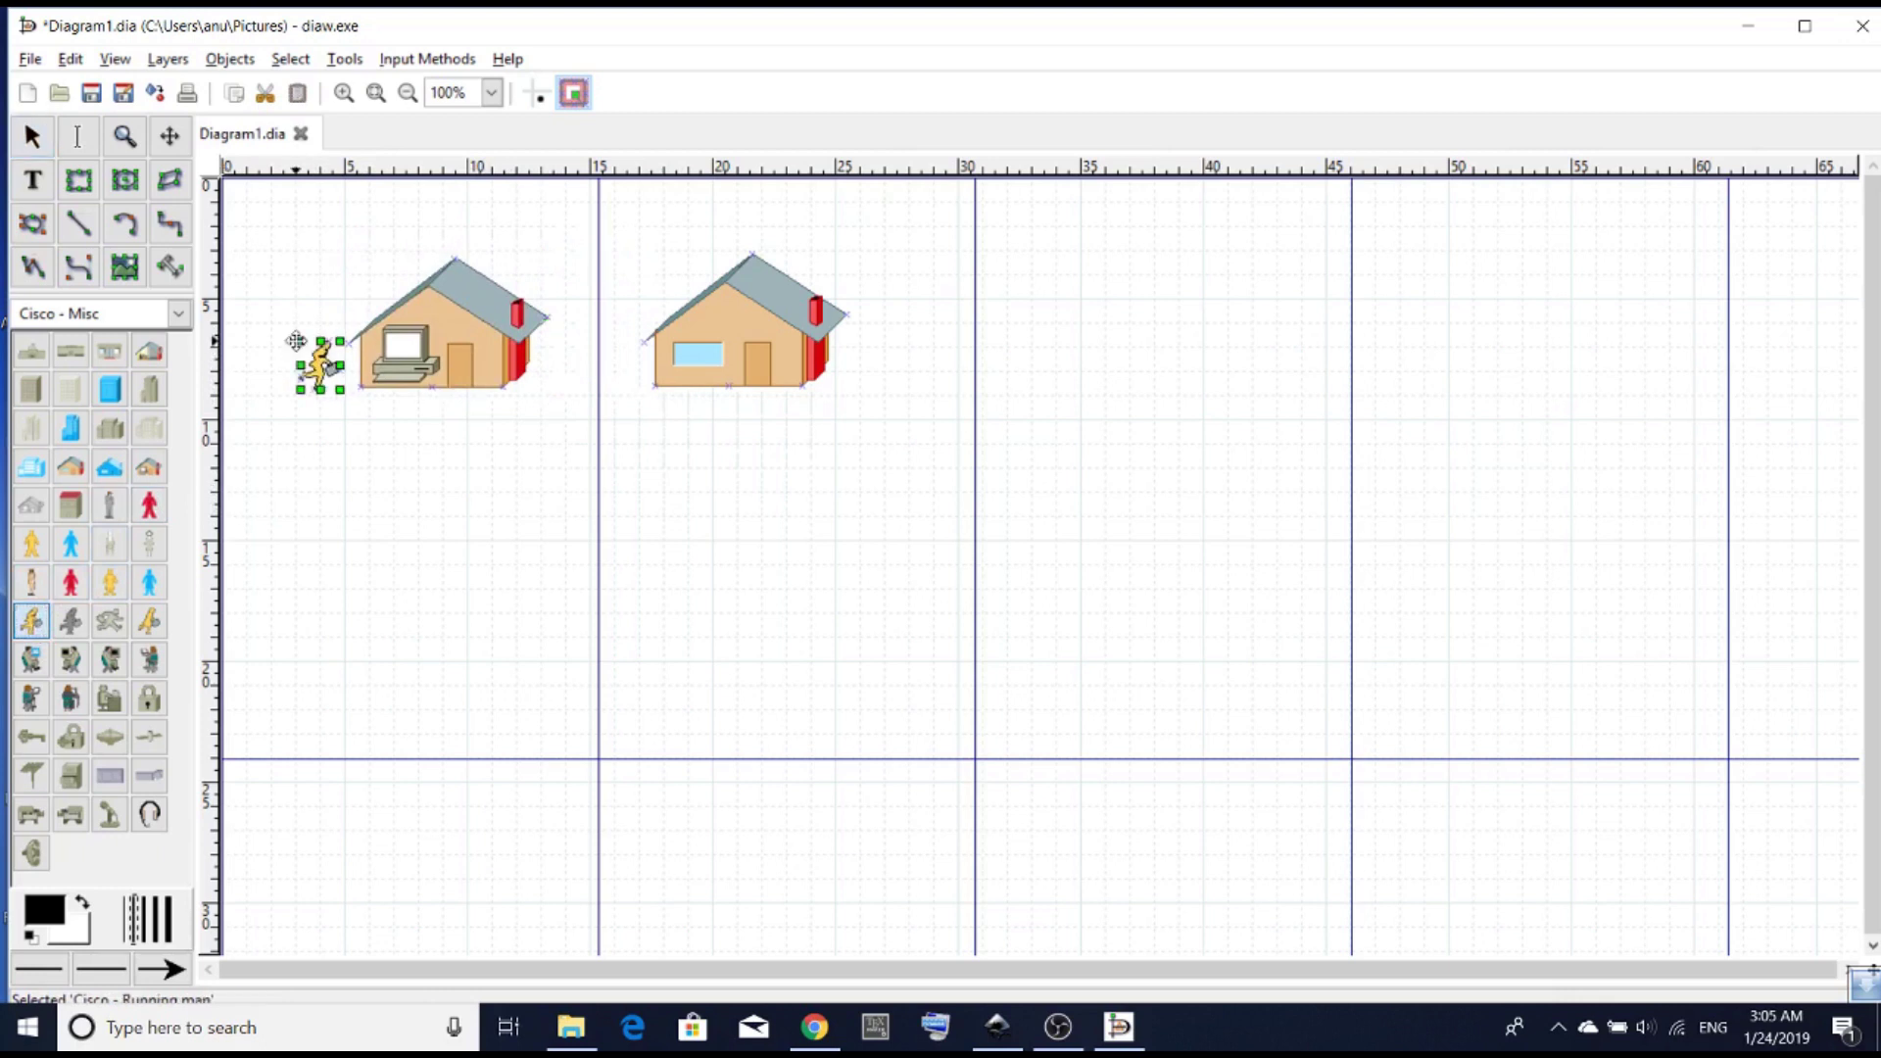
pyautogui.click(348, 438)
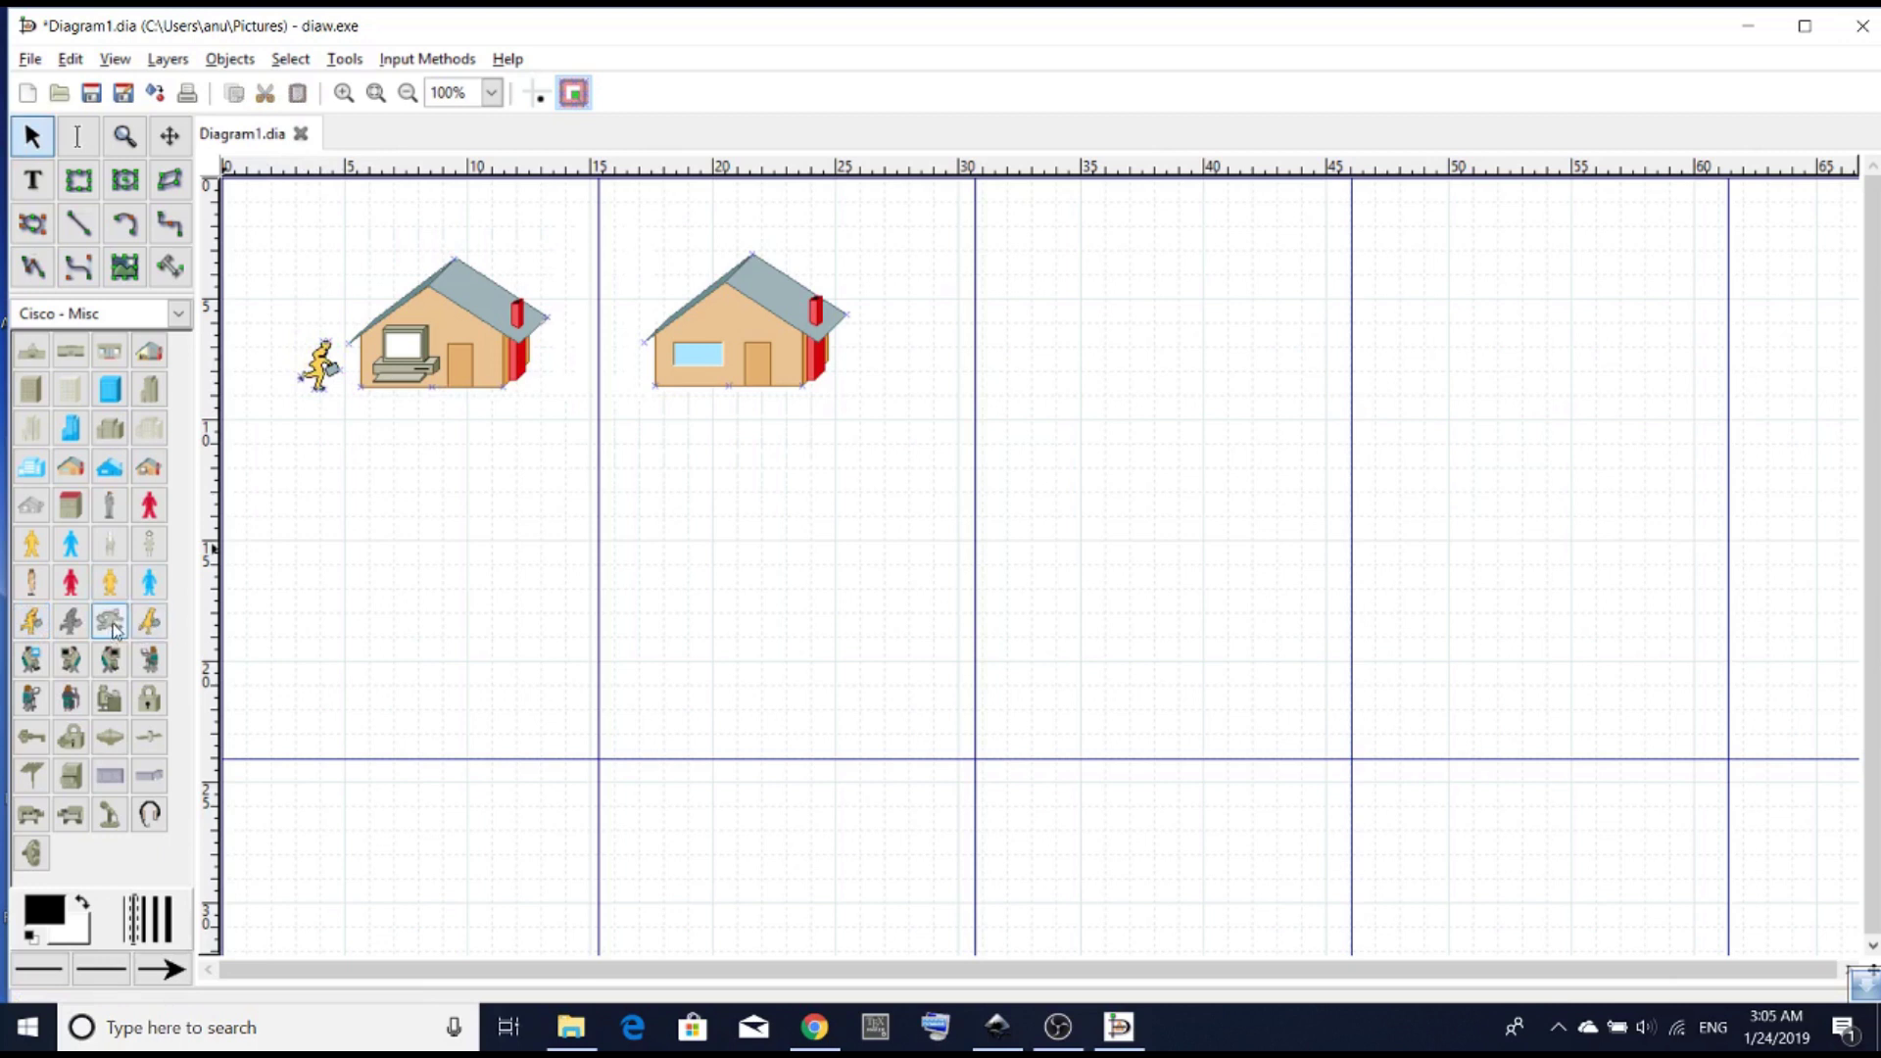
pyautogui.click(31, 582)
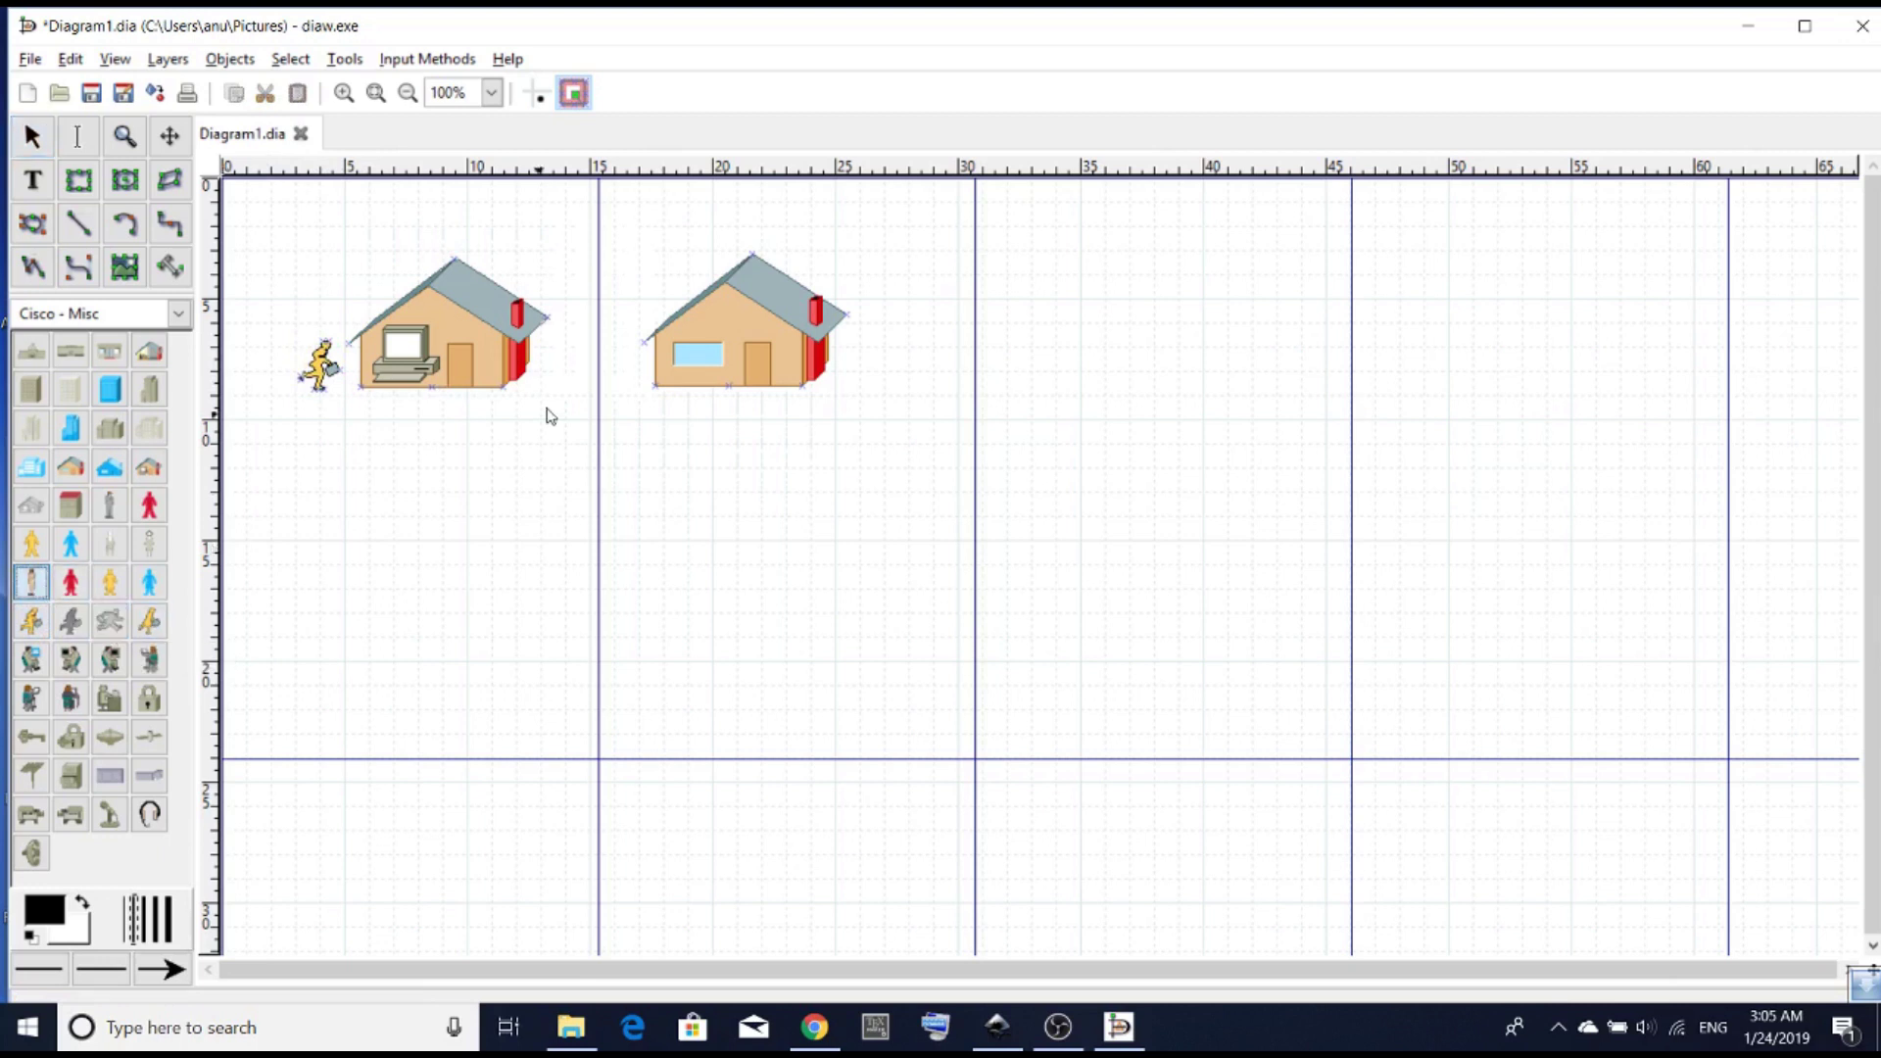
pyautogui.click(636, 348)
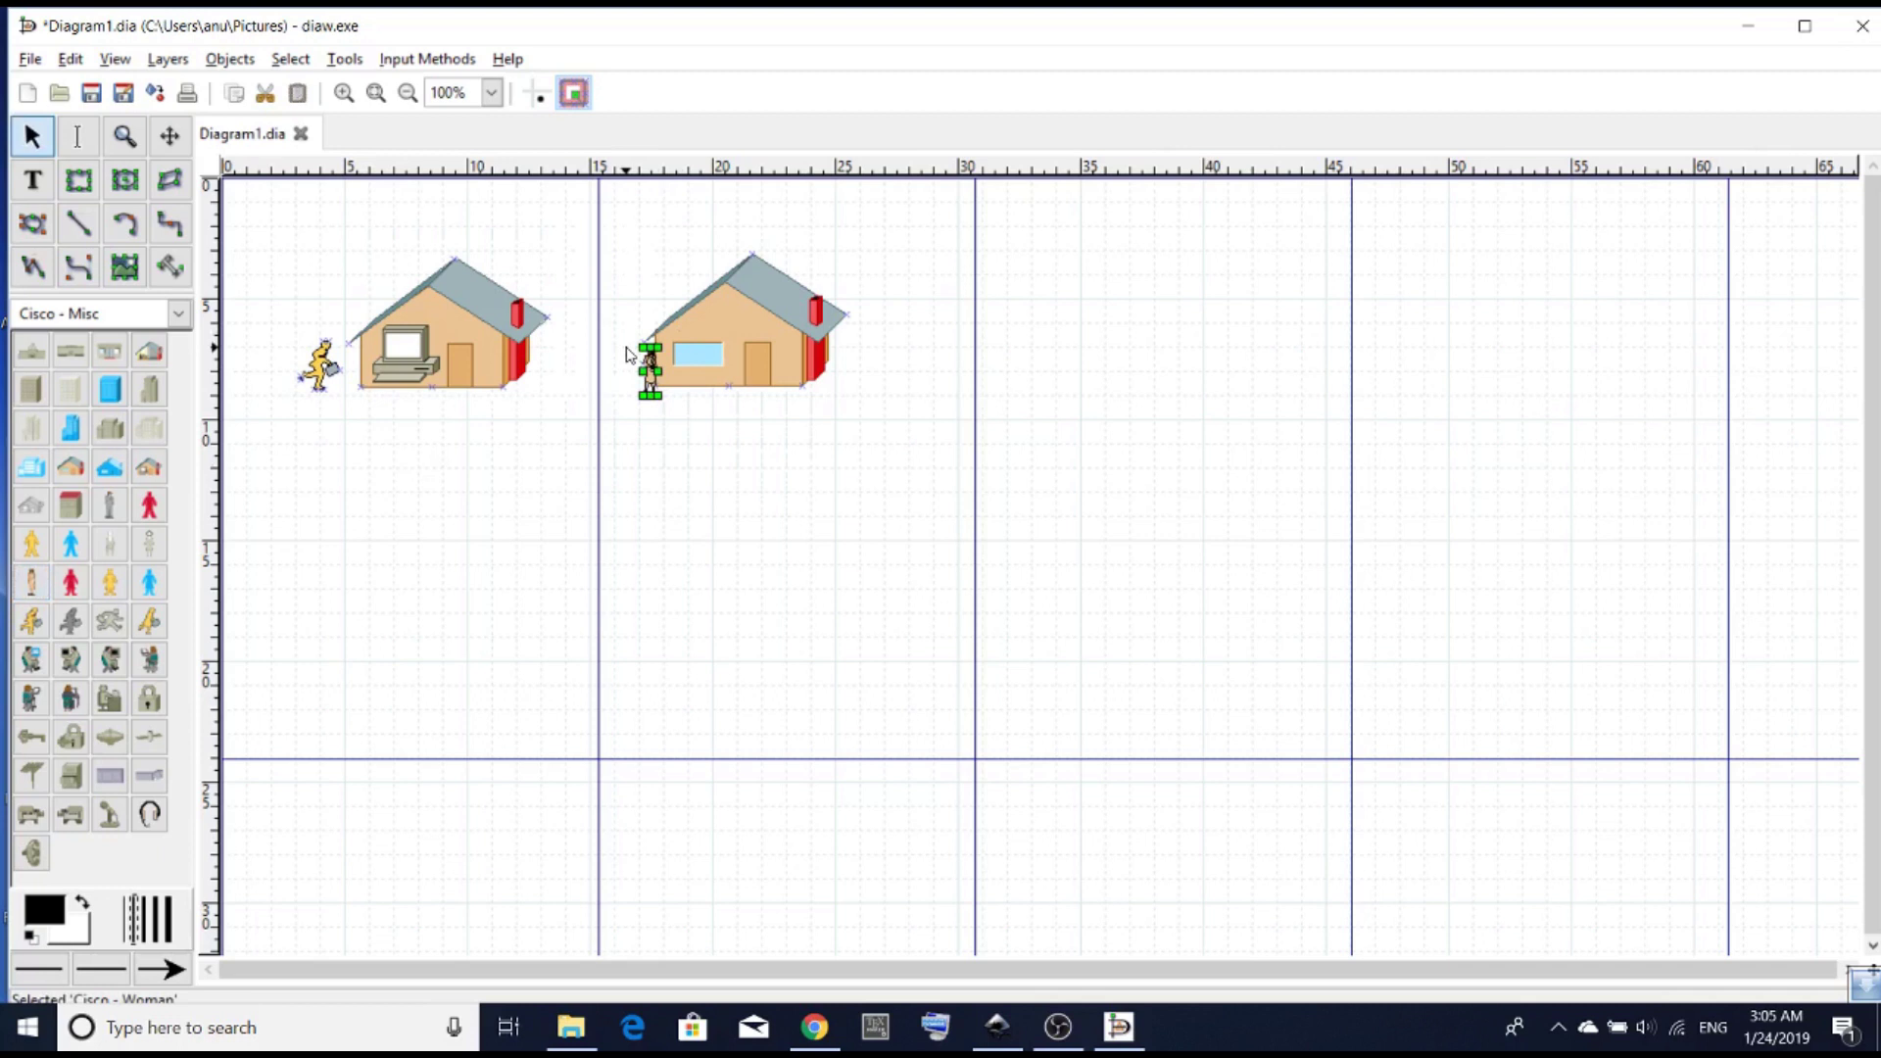
pyautogui.click(702, 412)
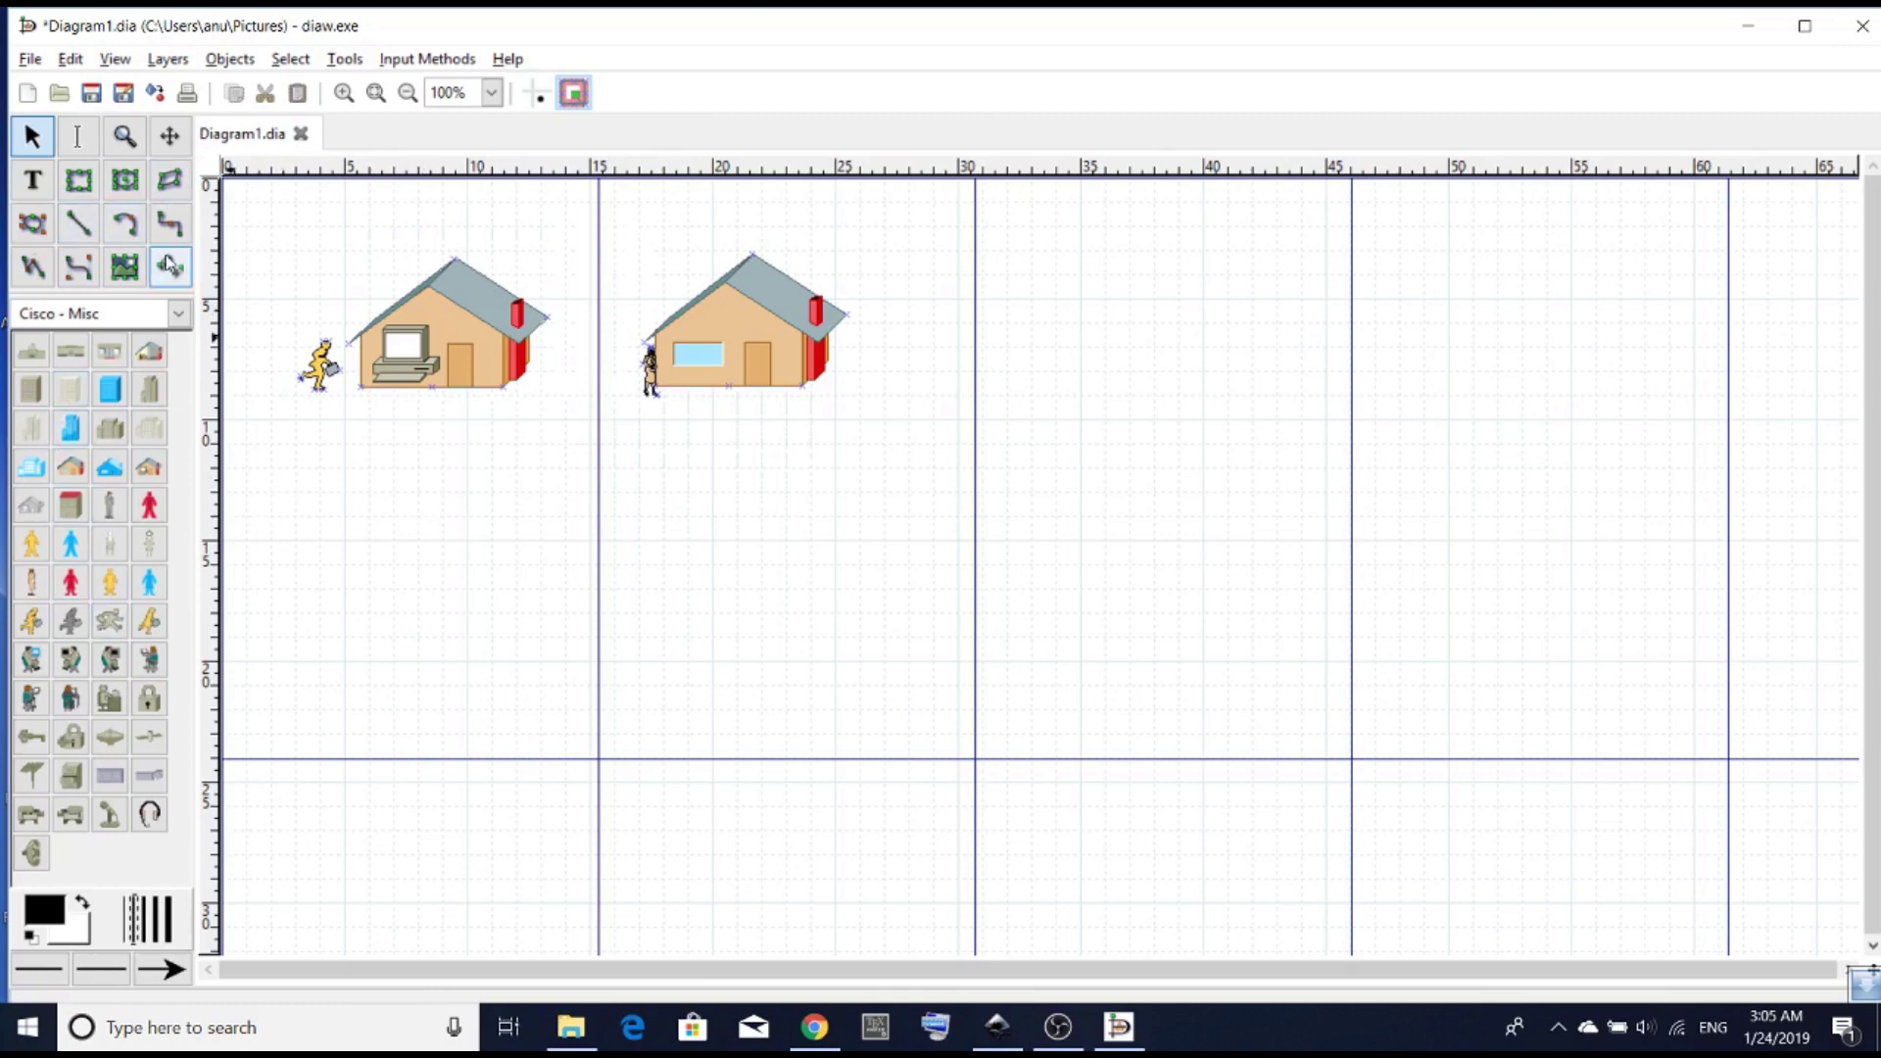
pyautogui.click(183, 313)
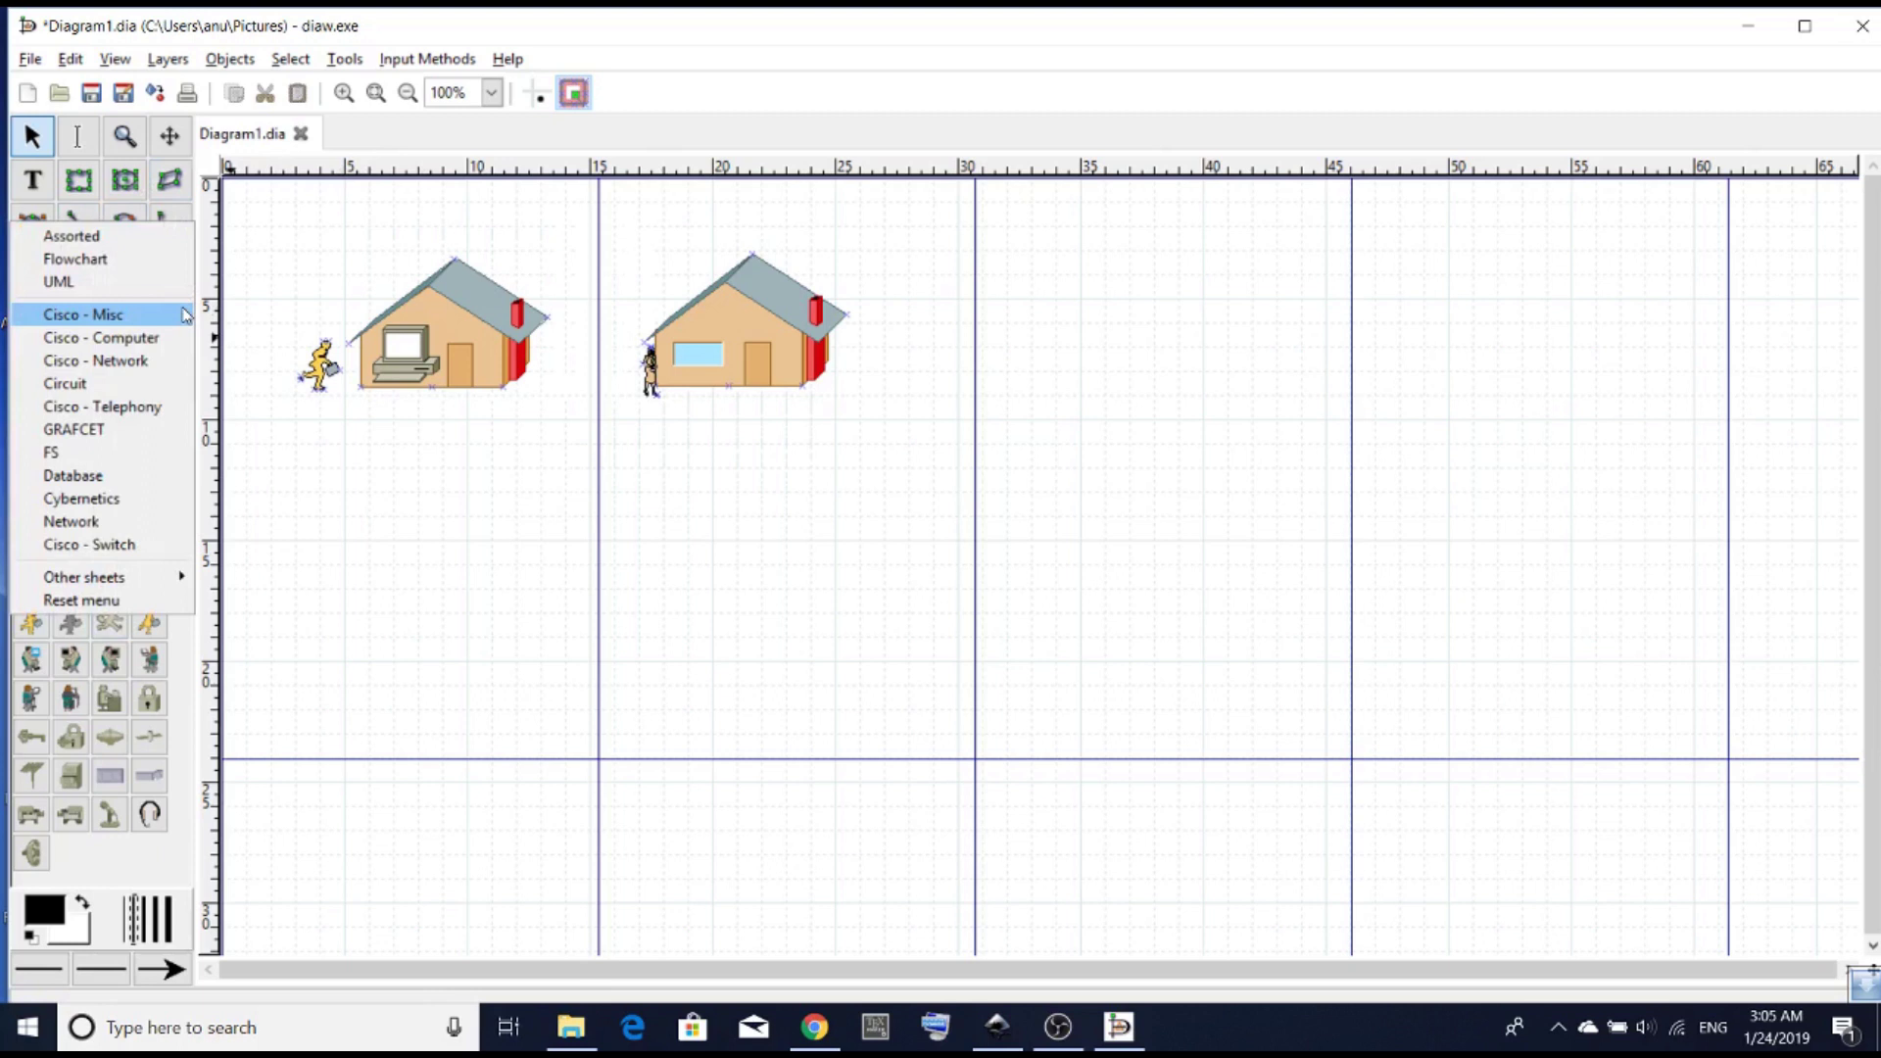
# Step: Draw a box from the Assorted sheet and stretch it into a long strip under both houses
pyautogui.click(102, 238)
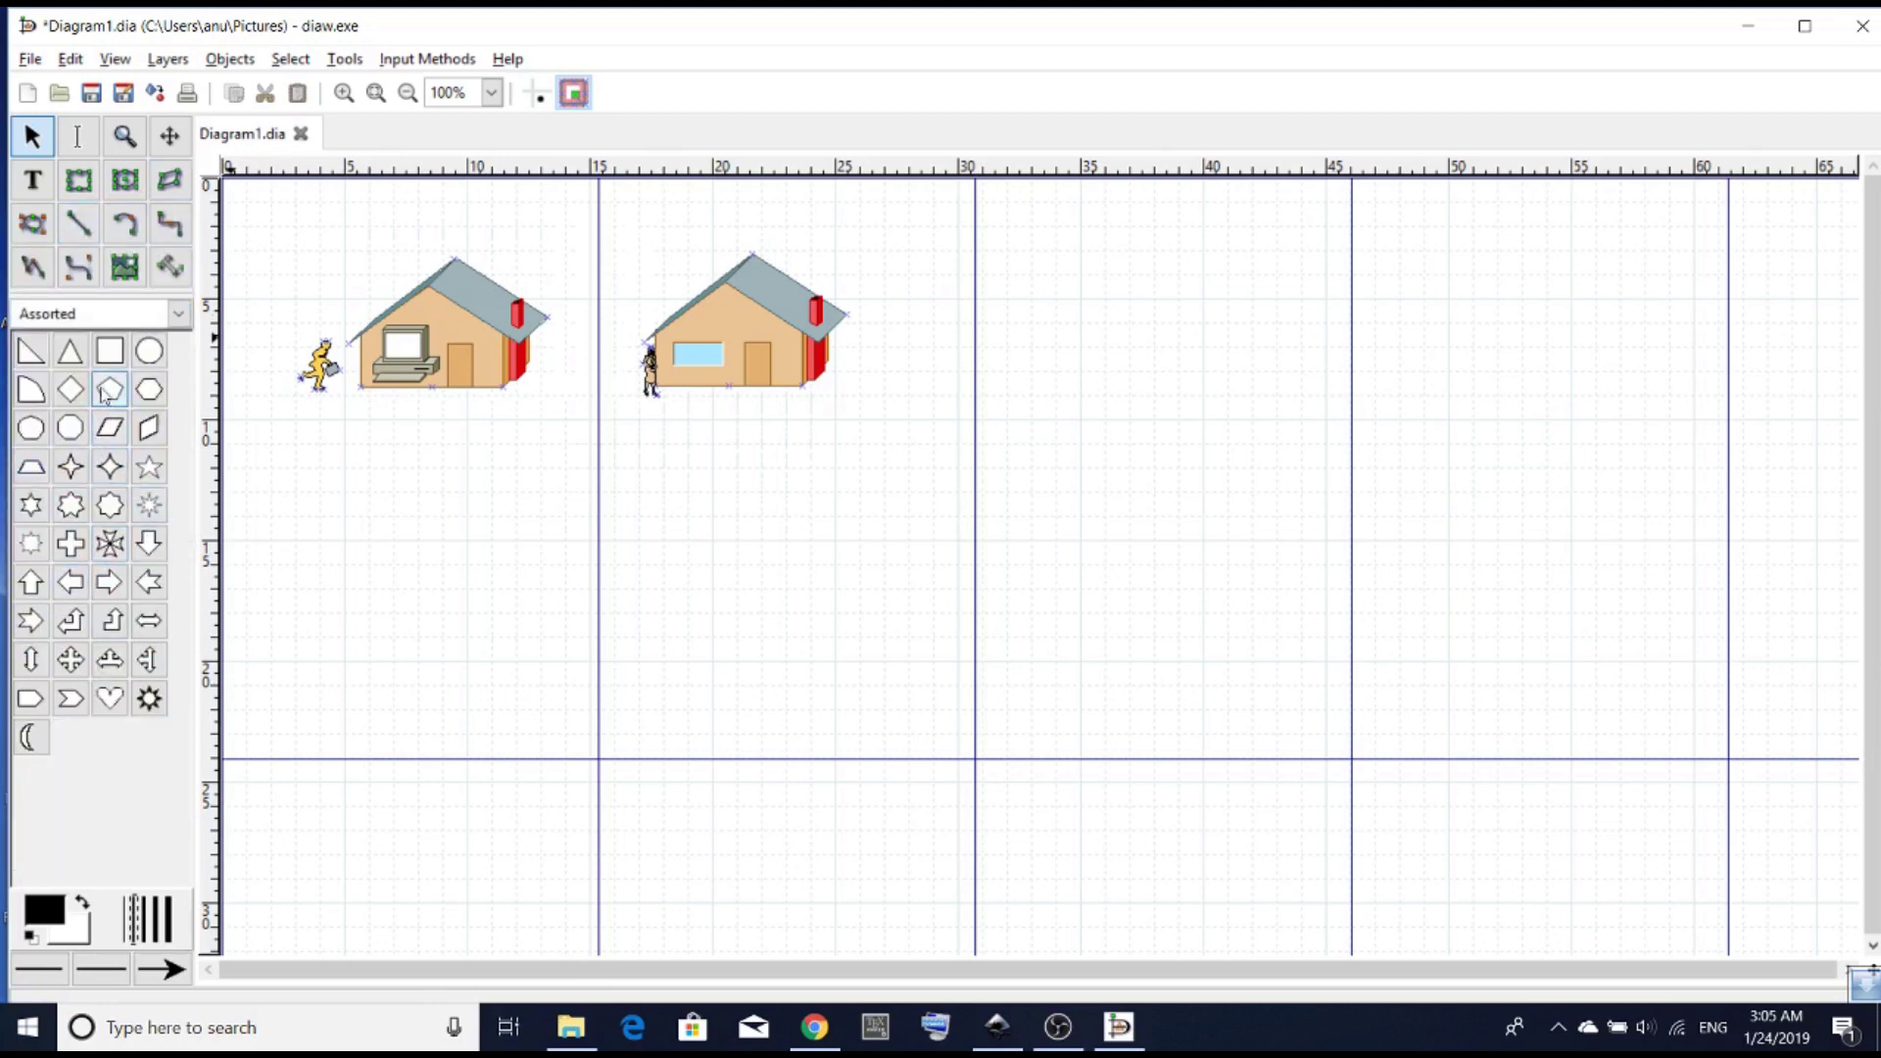
pyautogui.click(110, 351)
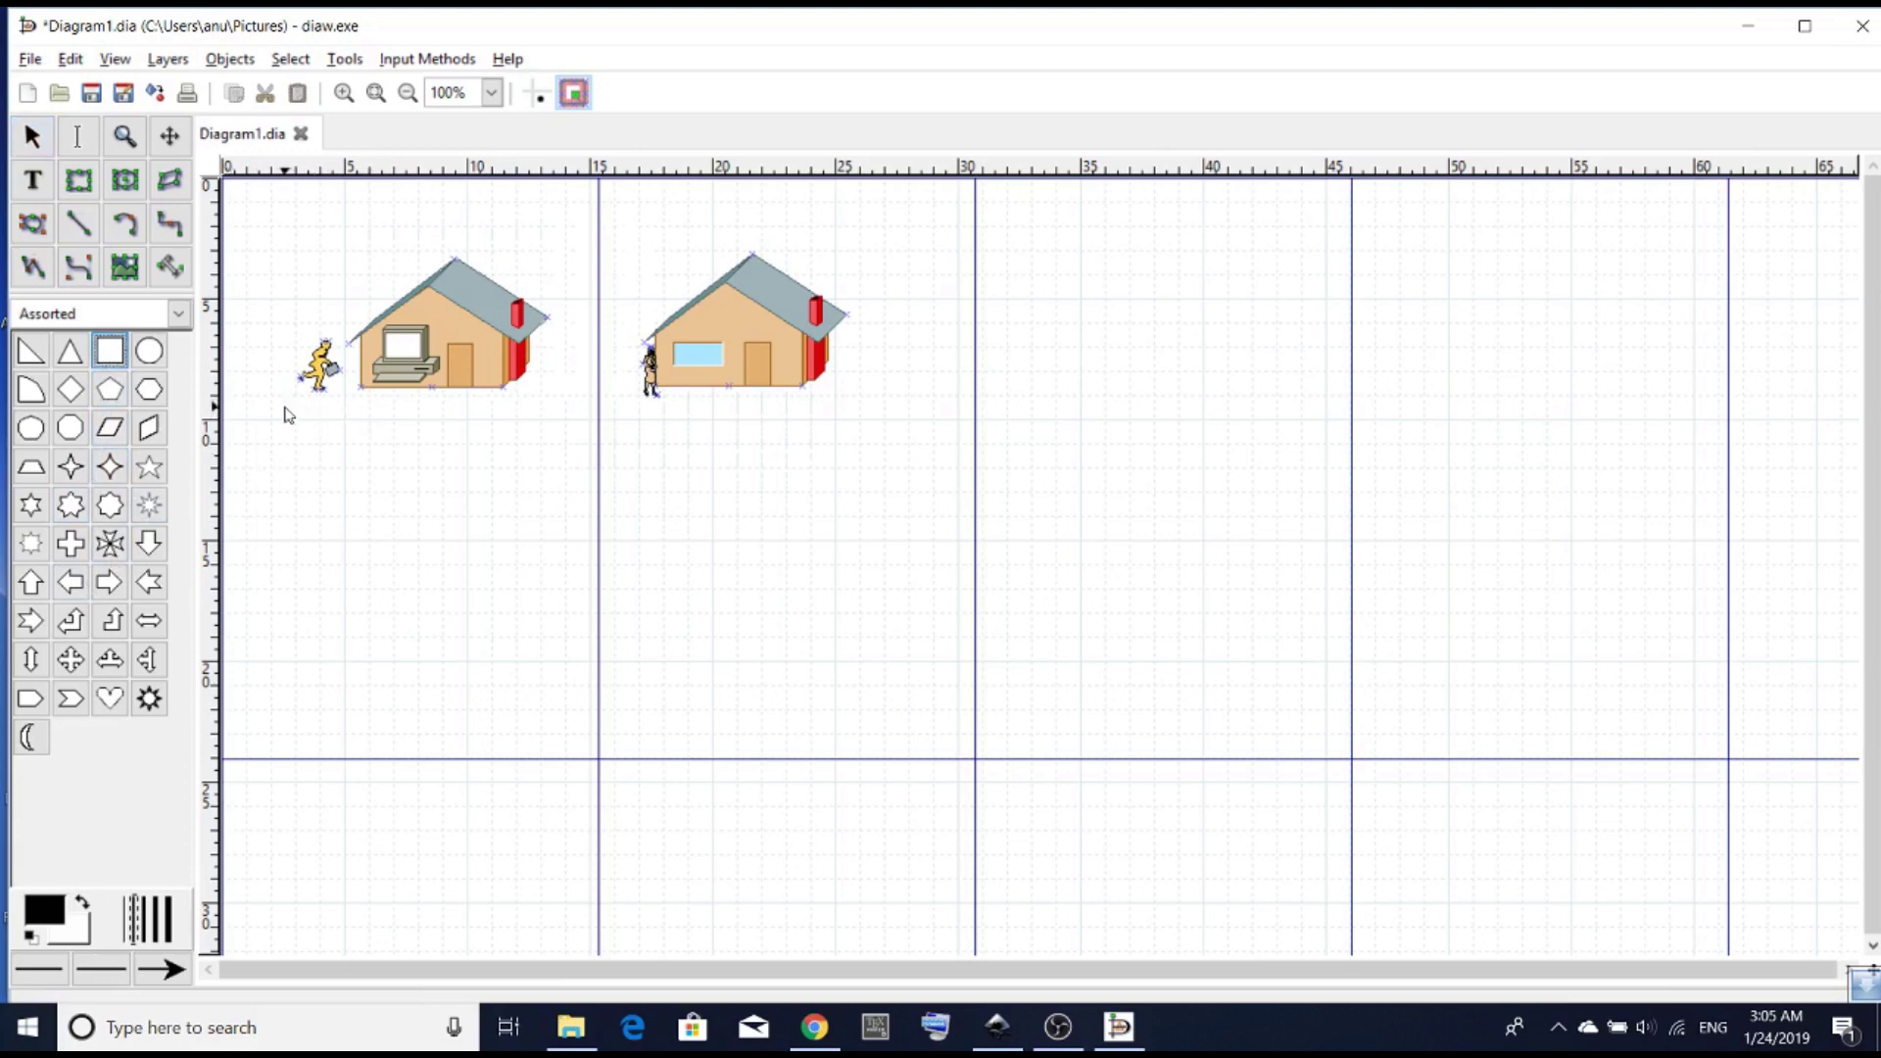
pyautogui.moveTo(284, 415)
pyautogui.mouseDown()
pyautogui.moveTo(520, 643)
pyautogui.moveTo(318, 439)
pyautogui.mouseUp()
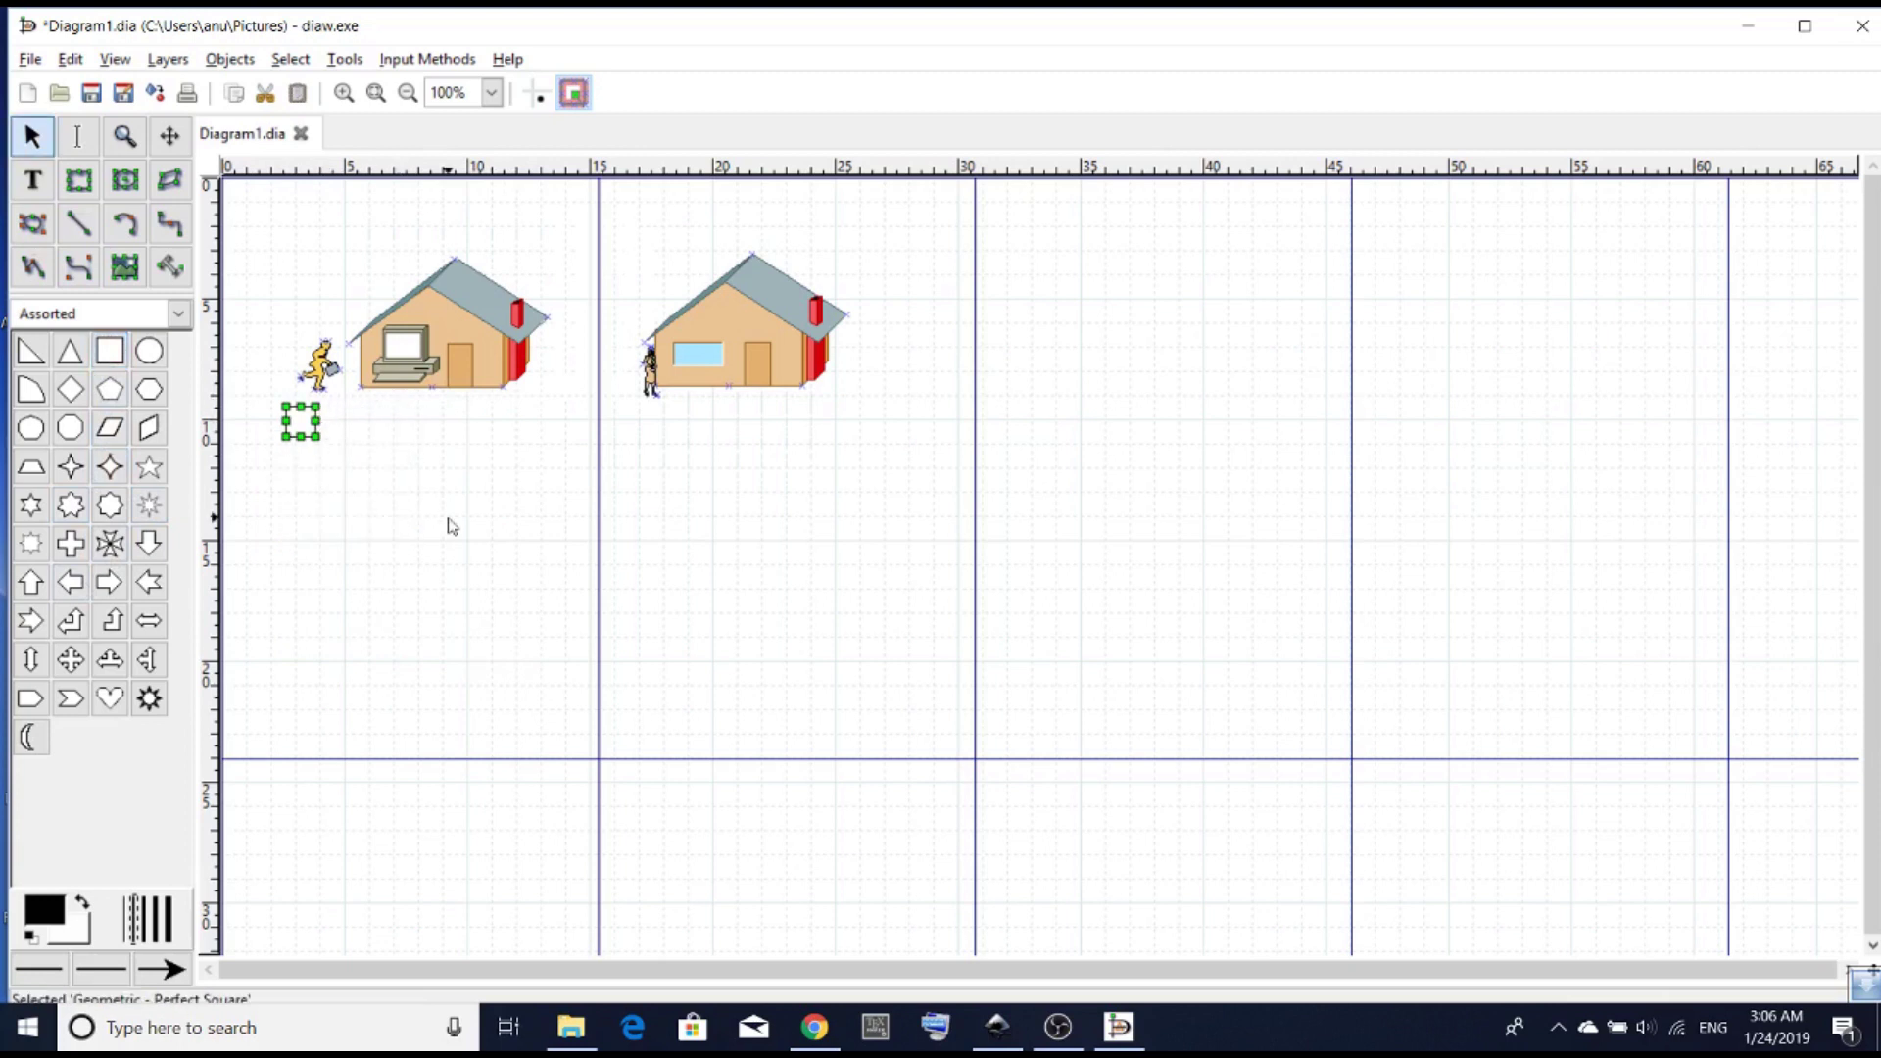
pyautogui.press('Delete')
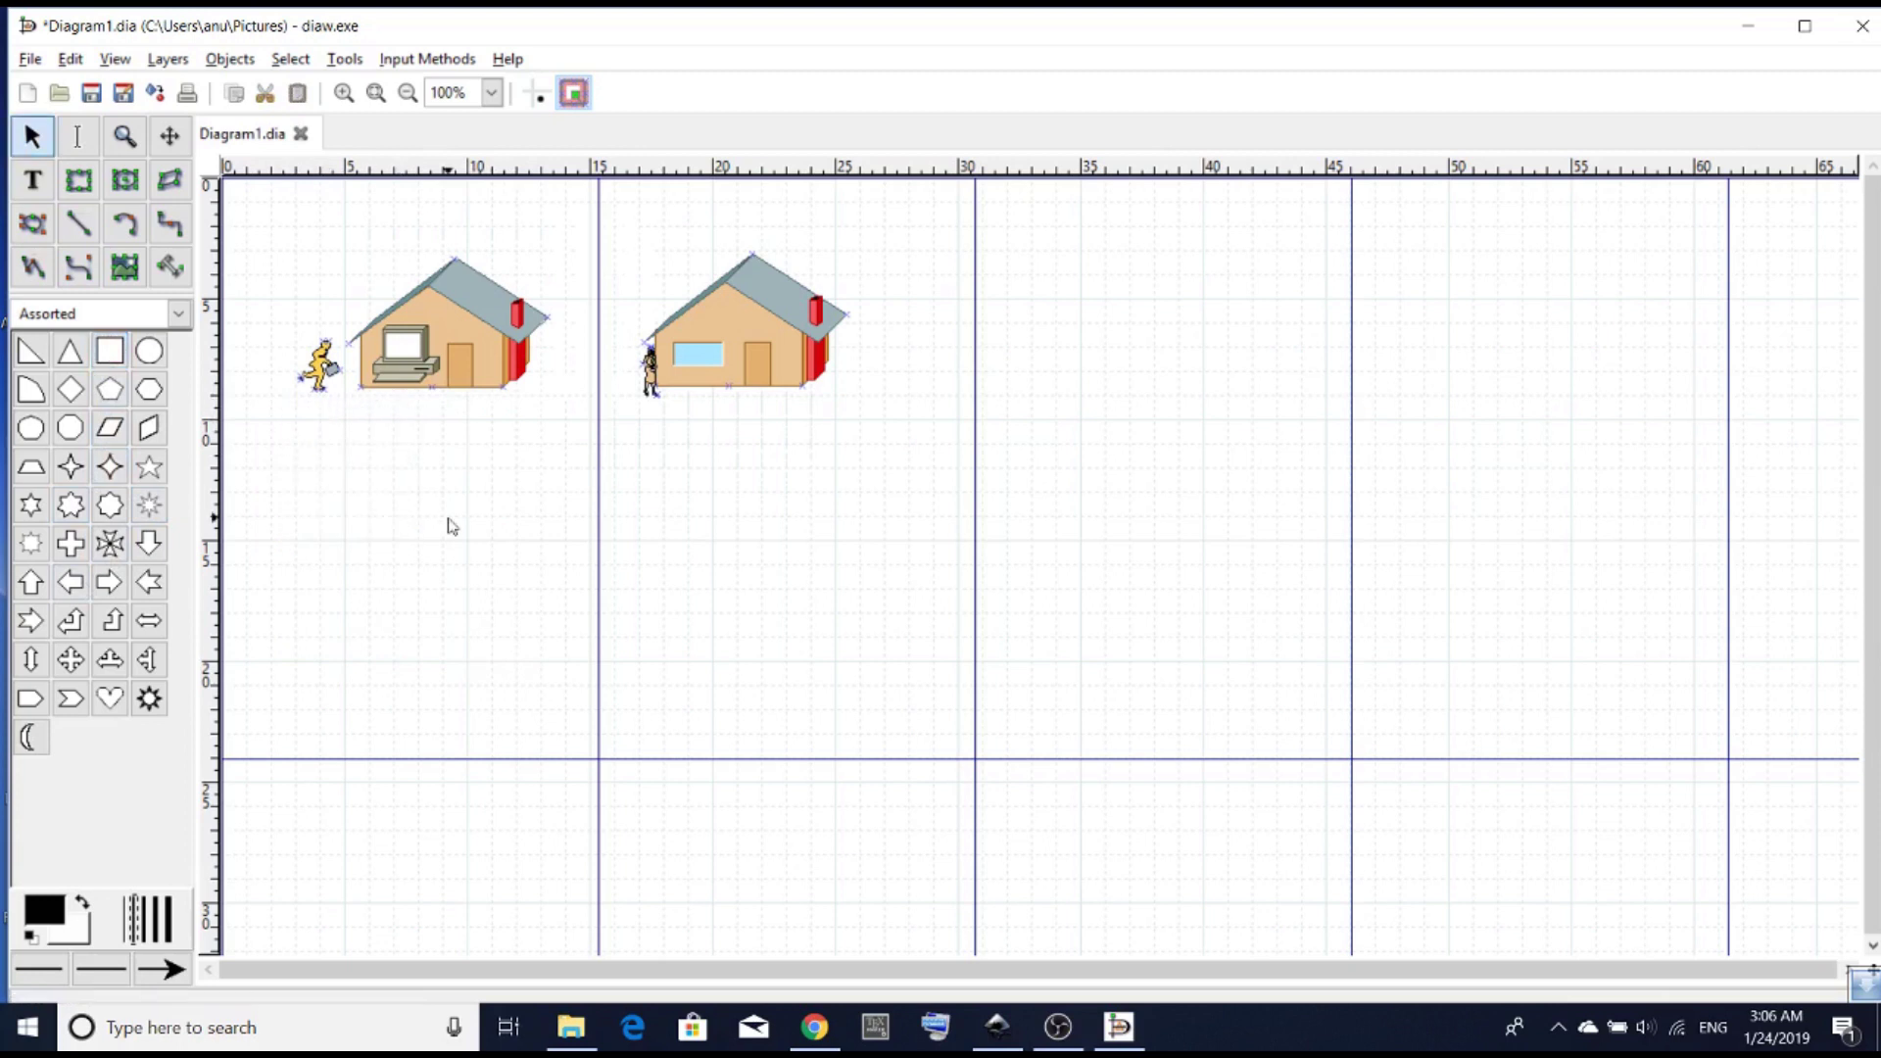
pyautogui.click(88, 194)
pyautogui.moveTo(295, 406); pyautogui.dragTo(345, 431)
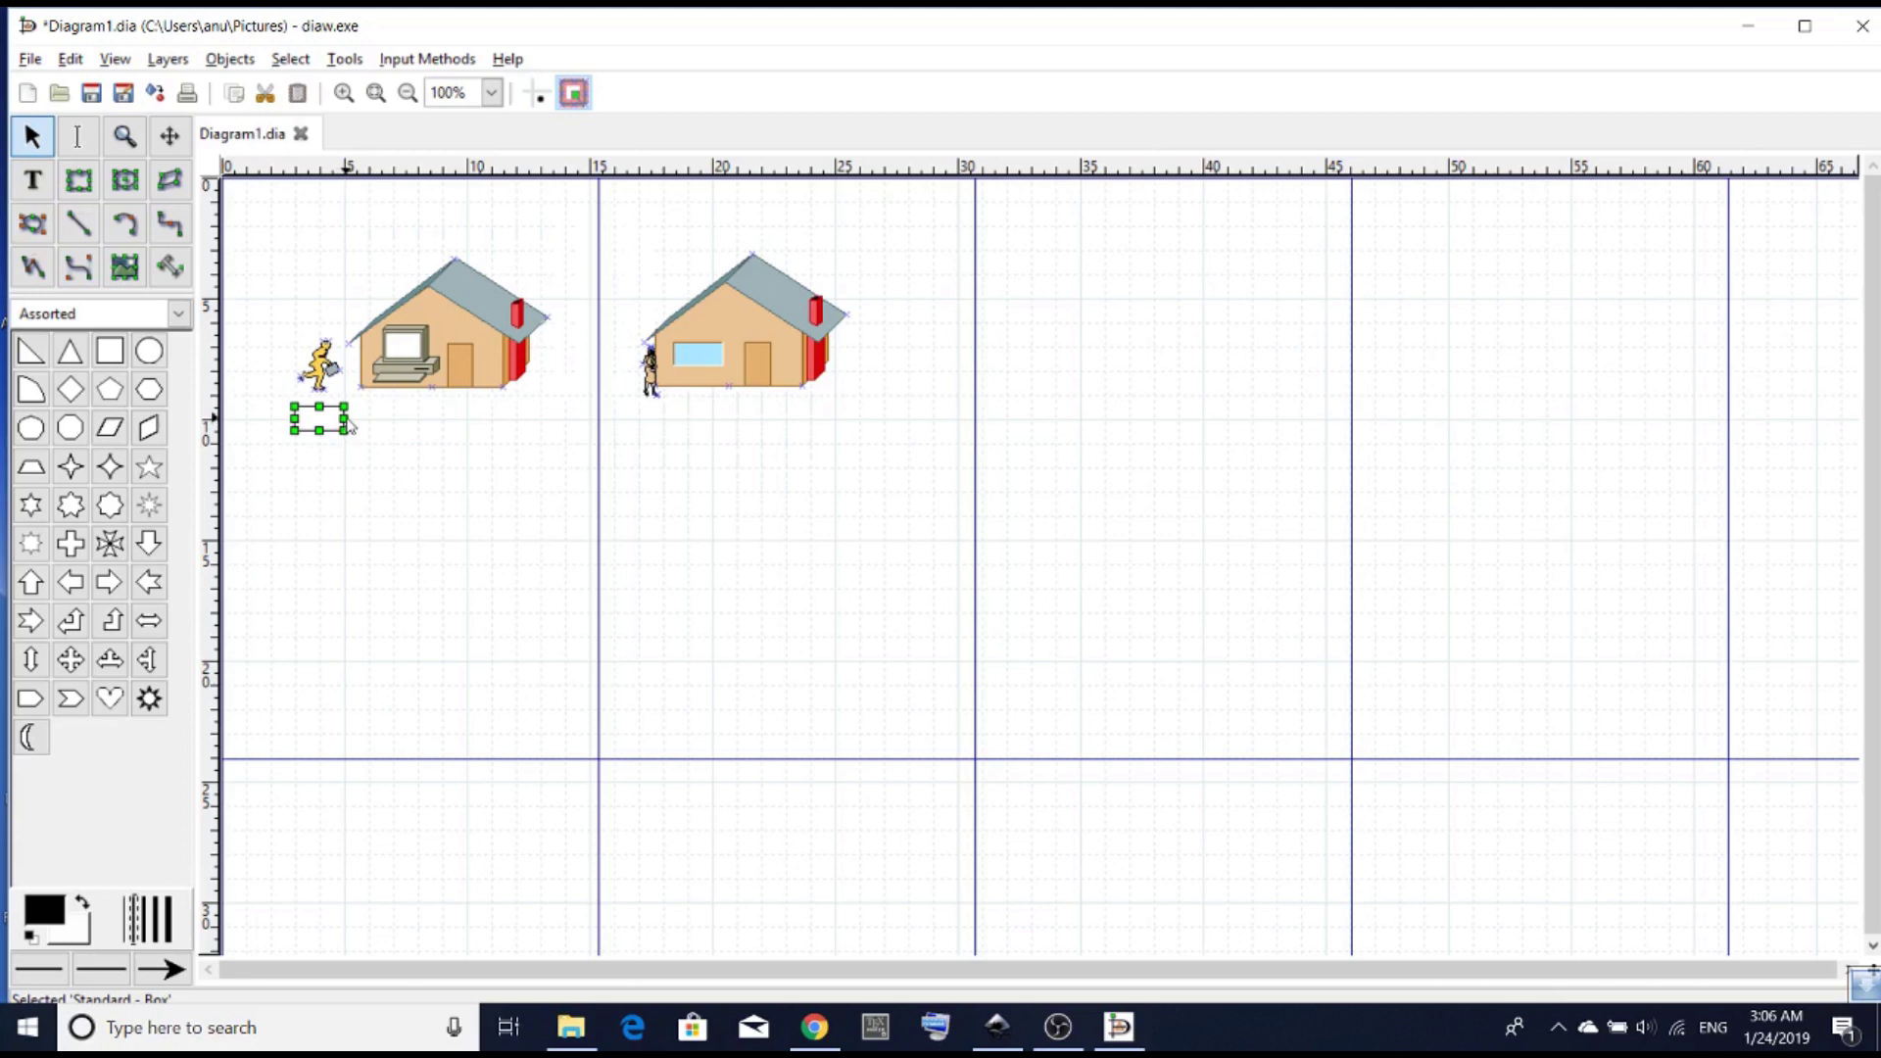
pyautogui.moveTo(345, 417); pyautogui.dragTo(836, 418)
pyautogui.click(797, 500)
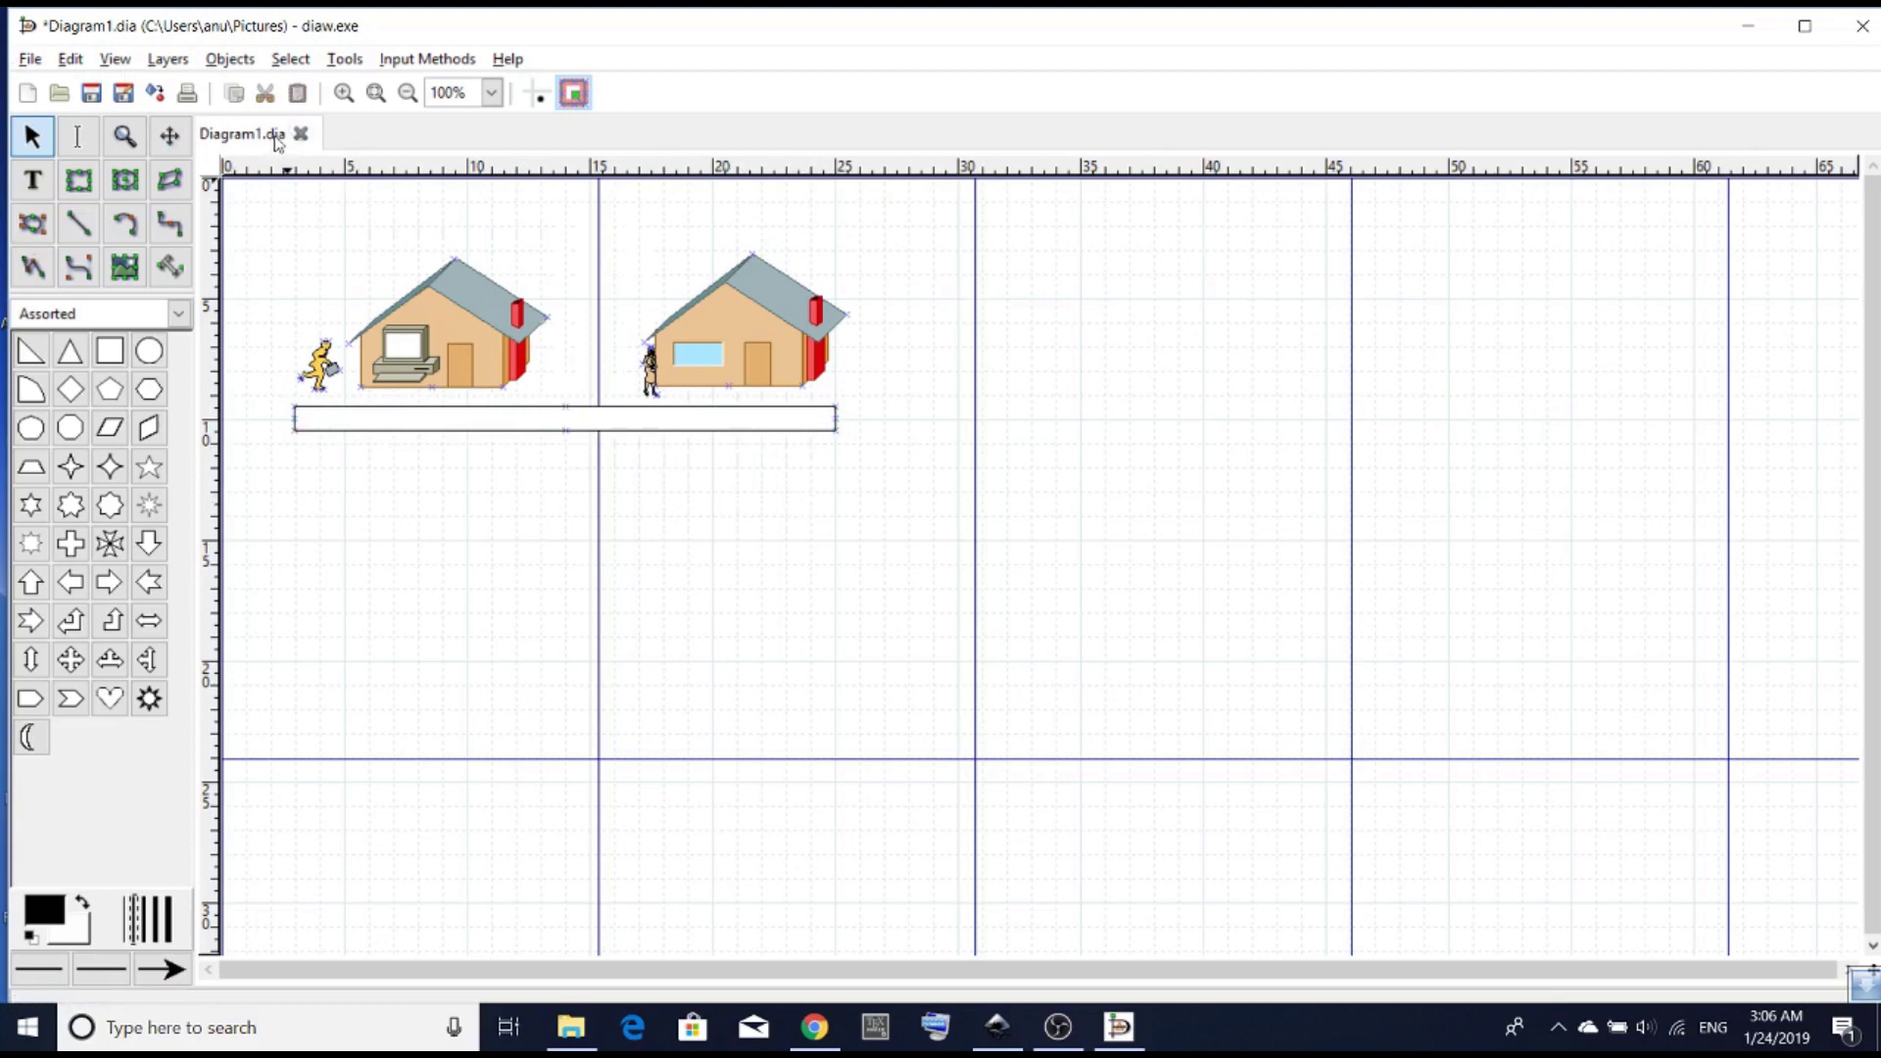
# Step: Save the diagram as home.dia in the Pictures folder via Save As
pyautogui.click(30, 60)
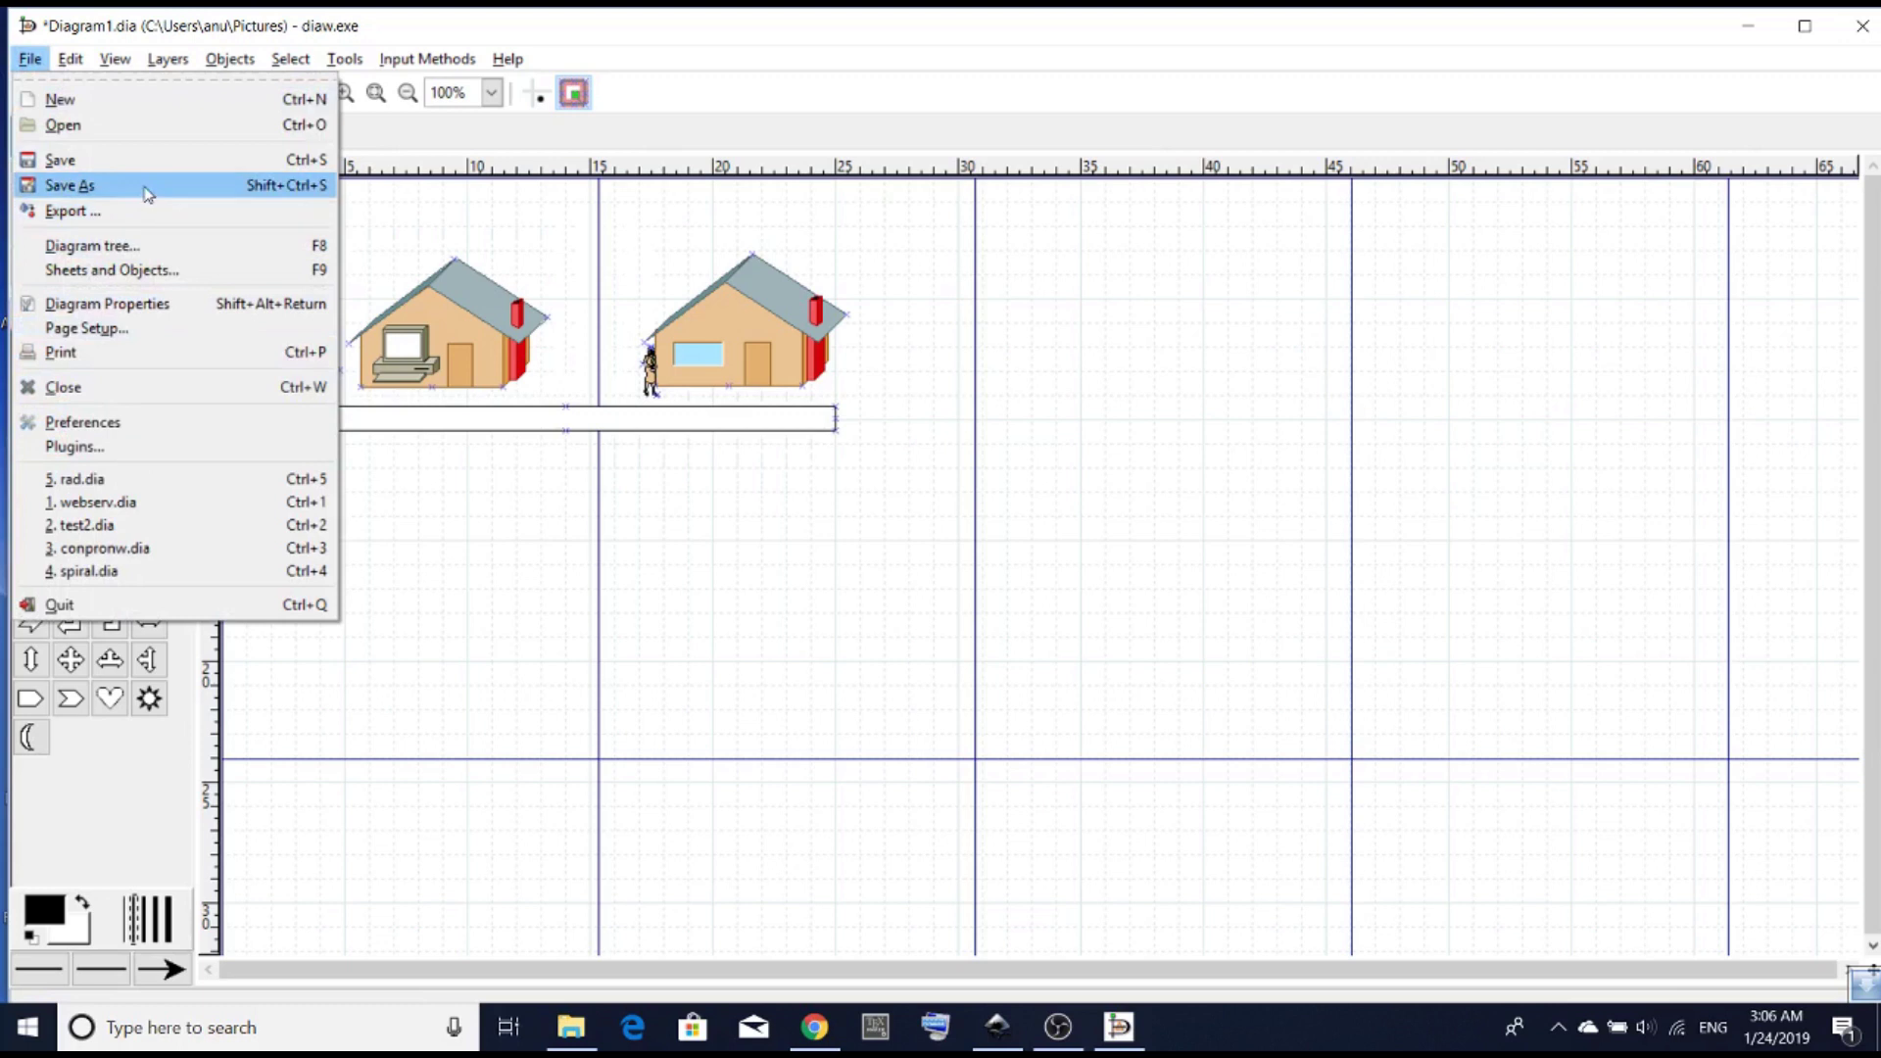
pyautogui.click(182, 160)
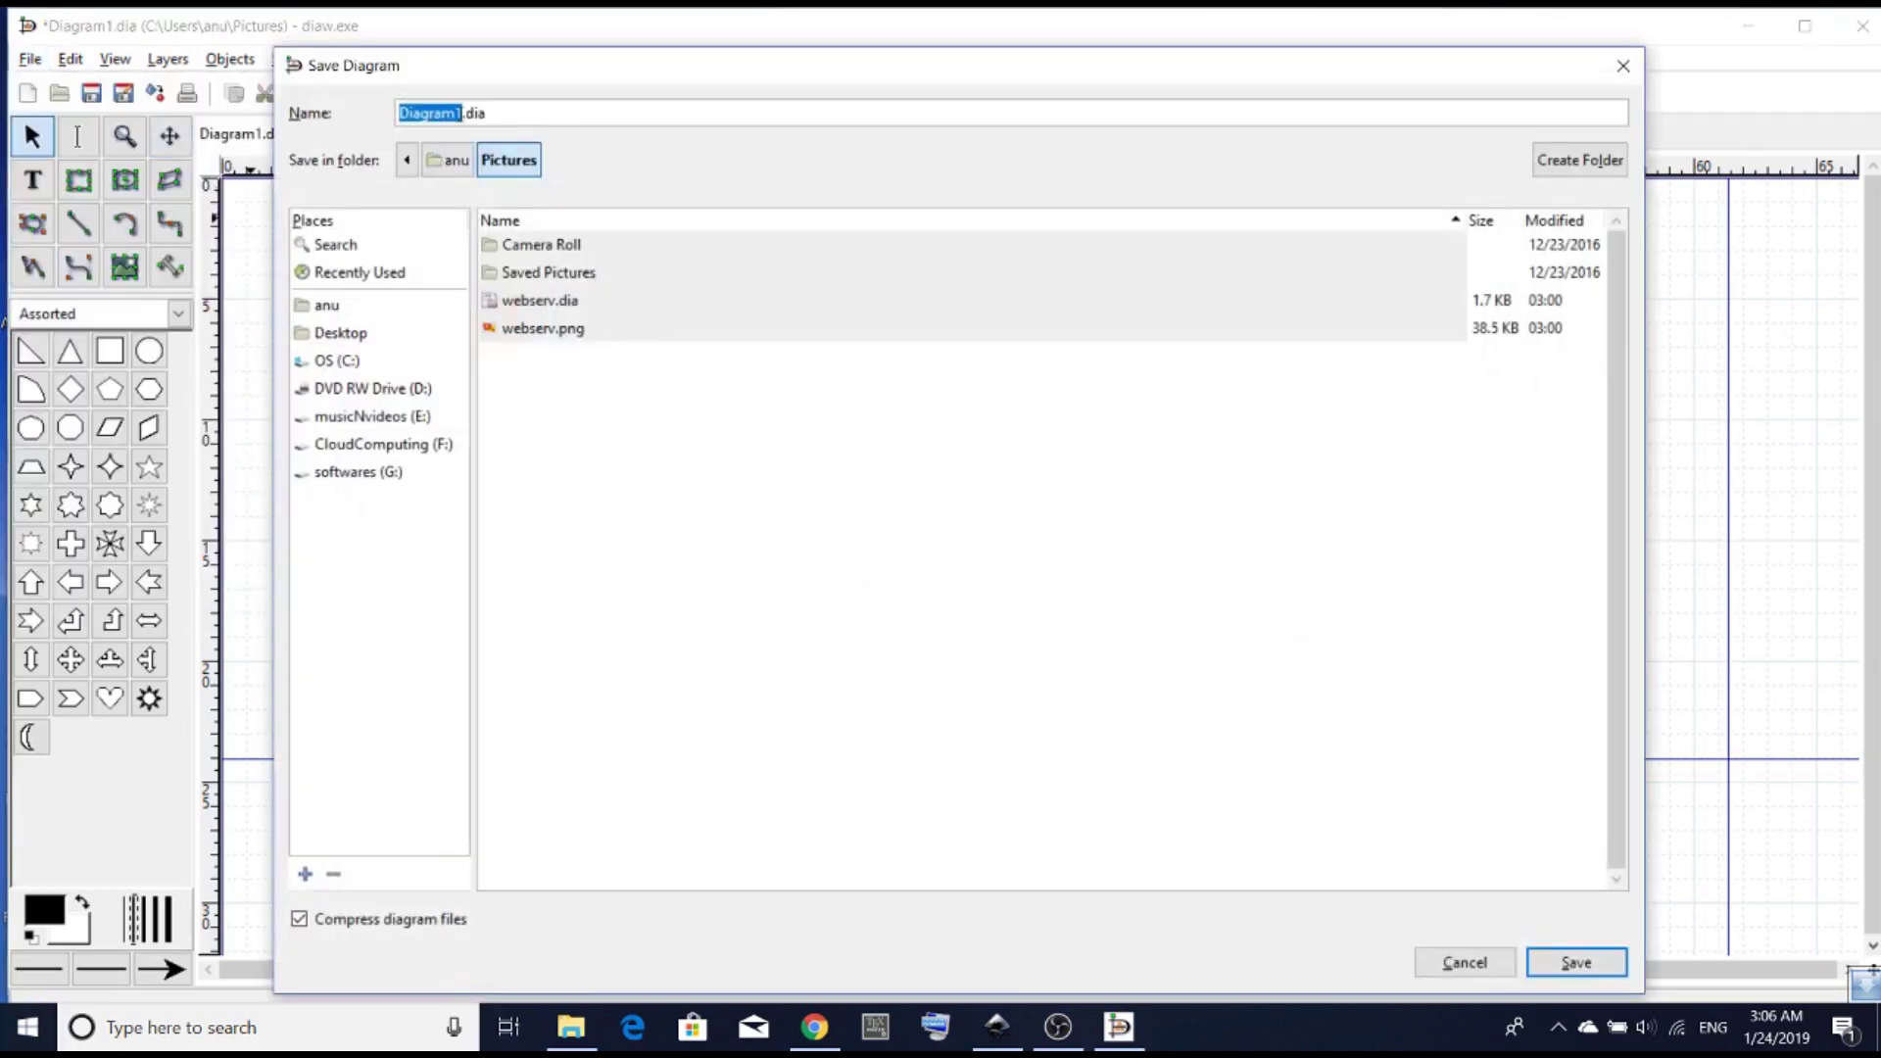
pyautogui.press('Right')
pyautogui.press('BackSpace')
pyautogui.press('BackSpace')
pyautogui.press('BackSpace')
pyautogui.press('BackSpace')
pyautogui.press('BackSpace')
pyautogui.press('BackSpace')
pyautogui.press('BackSpace')
pyautogui.press('BackSpace')
pyautogui.write('home')
pyautogui.click(1558, 962)
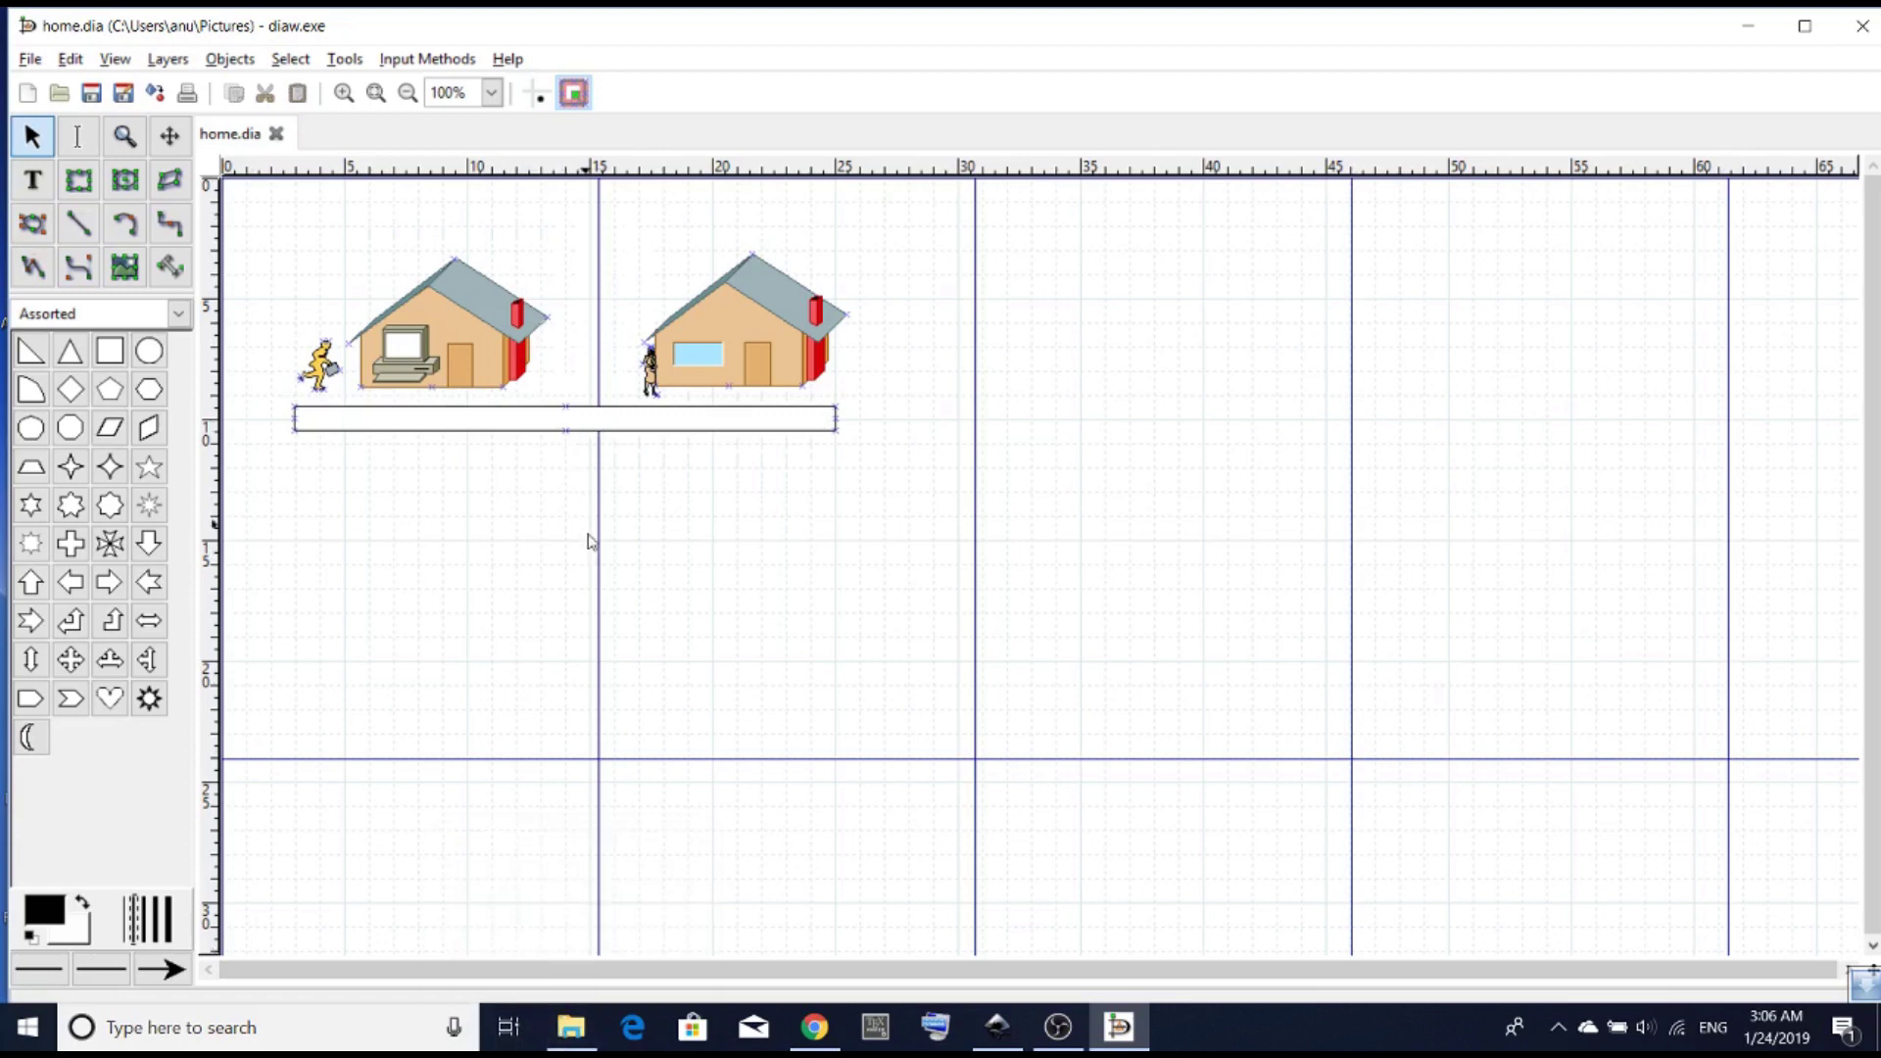
# Step: Add a Cisco - Misc Branch office building between the houses and resave home.dia
pyautogui.click(180, 315)
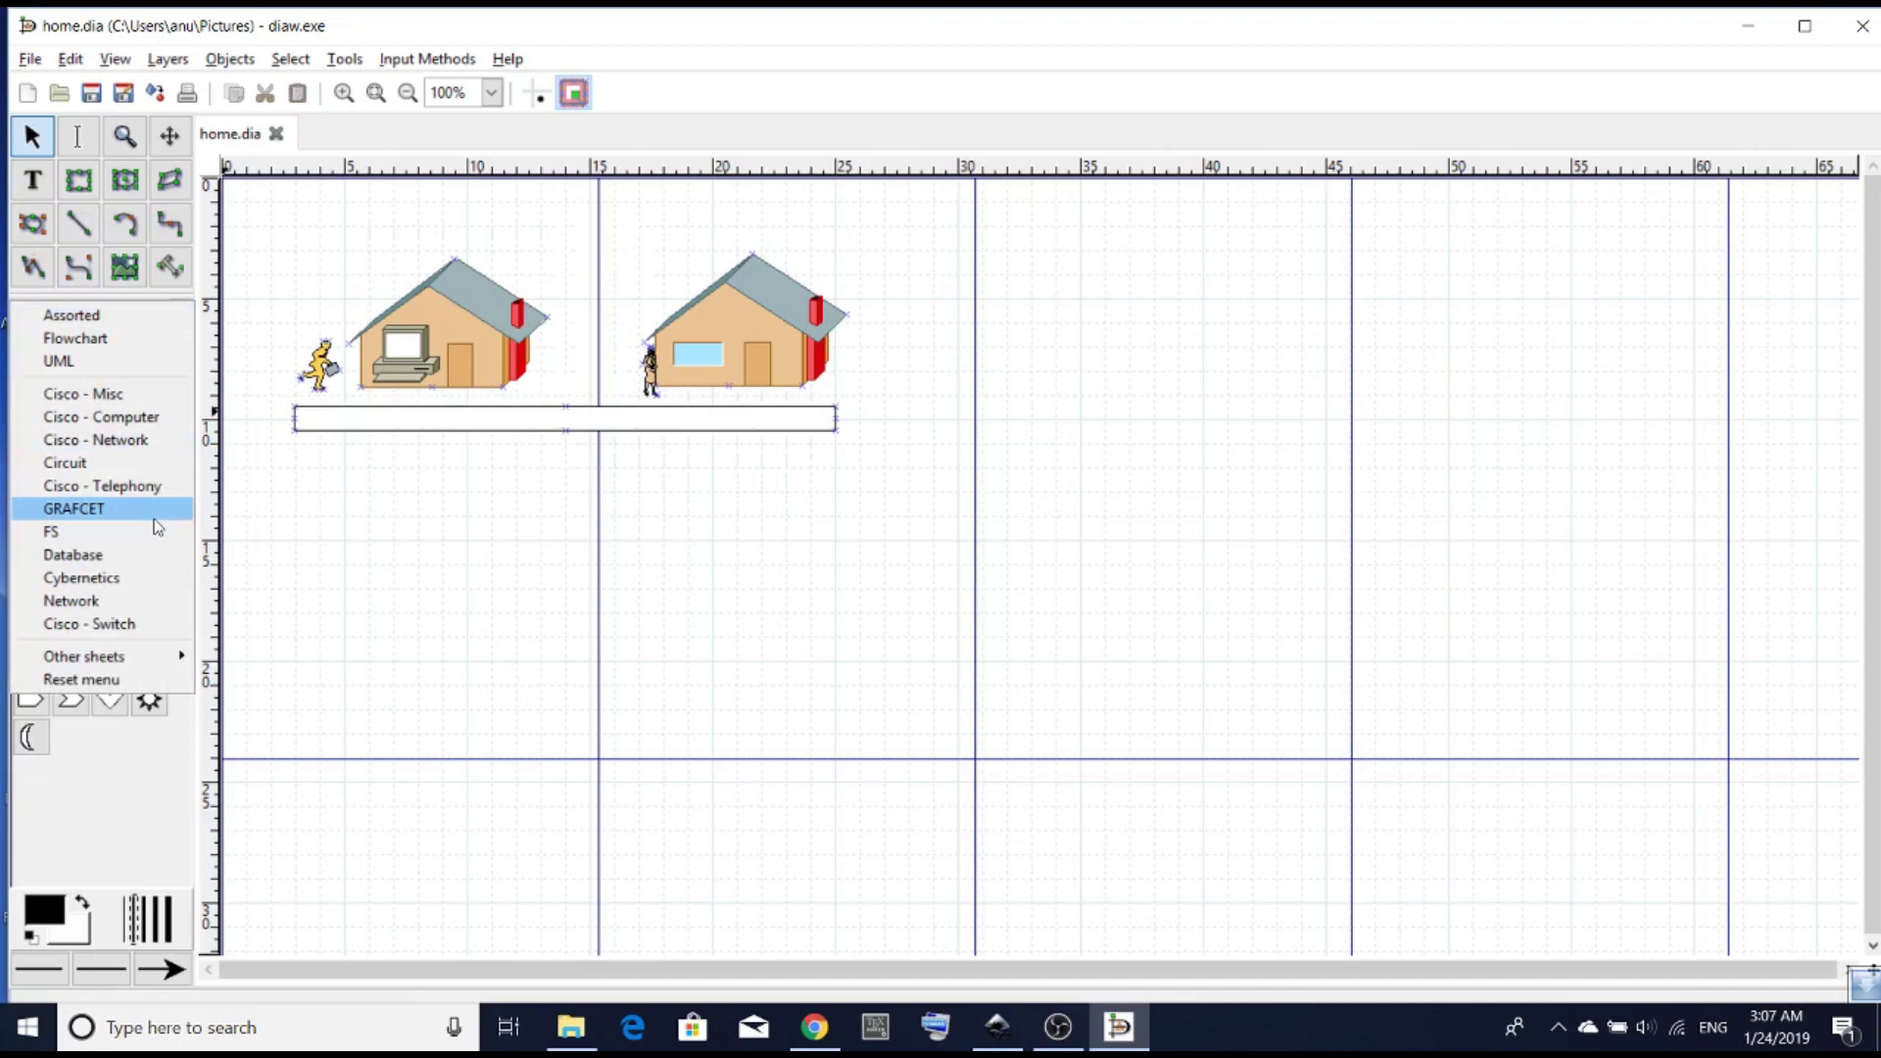
pyautogui.click(142, 397)
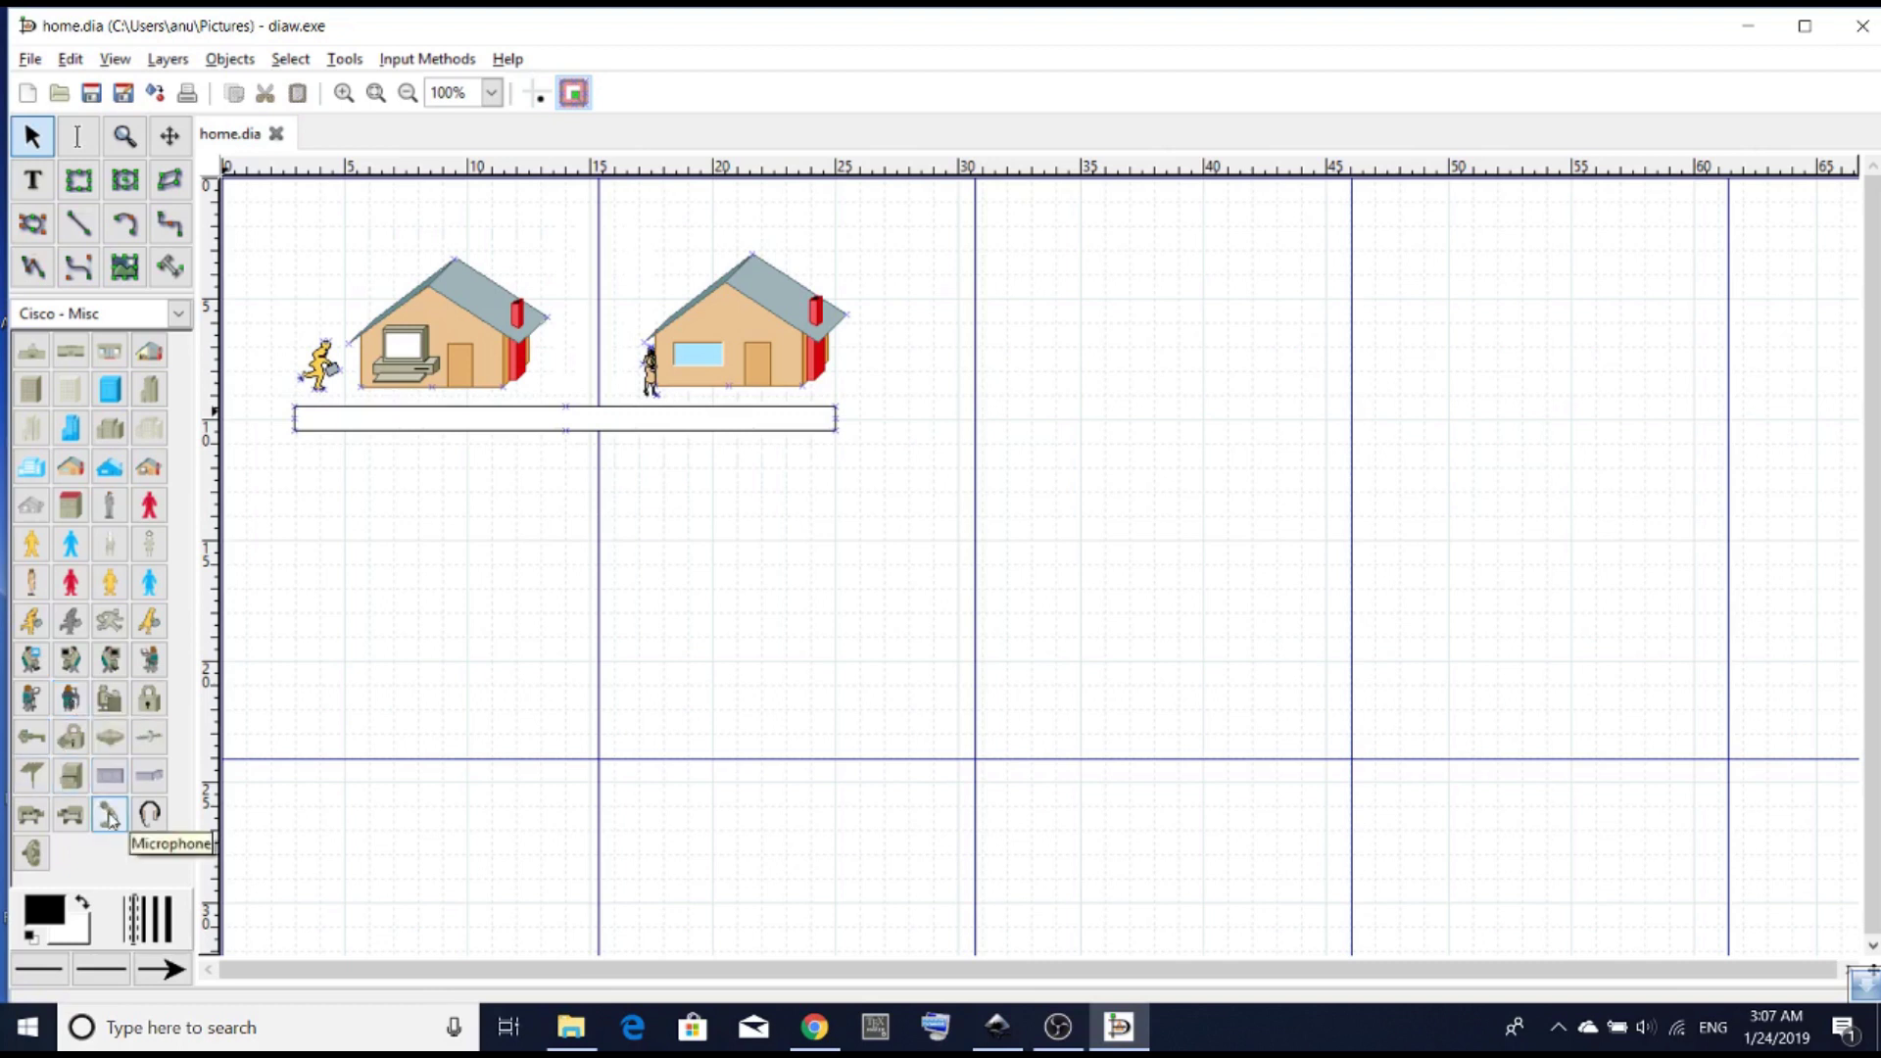
pyautogui.click(30, 389)
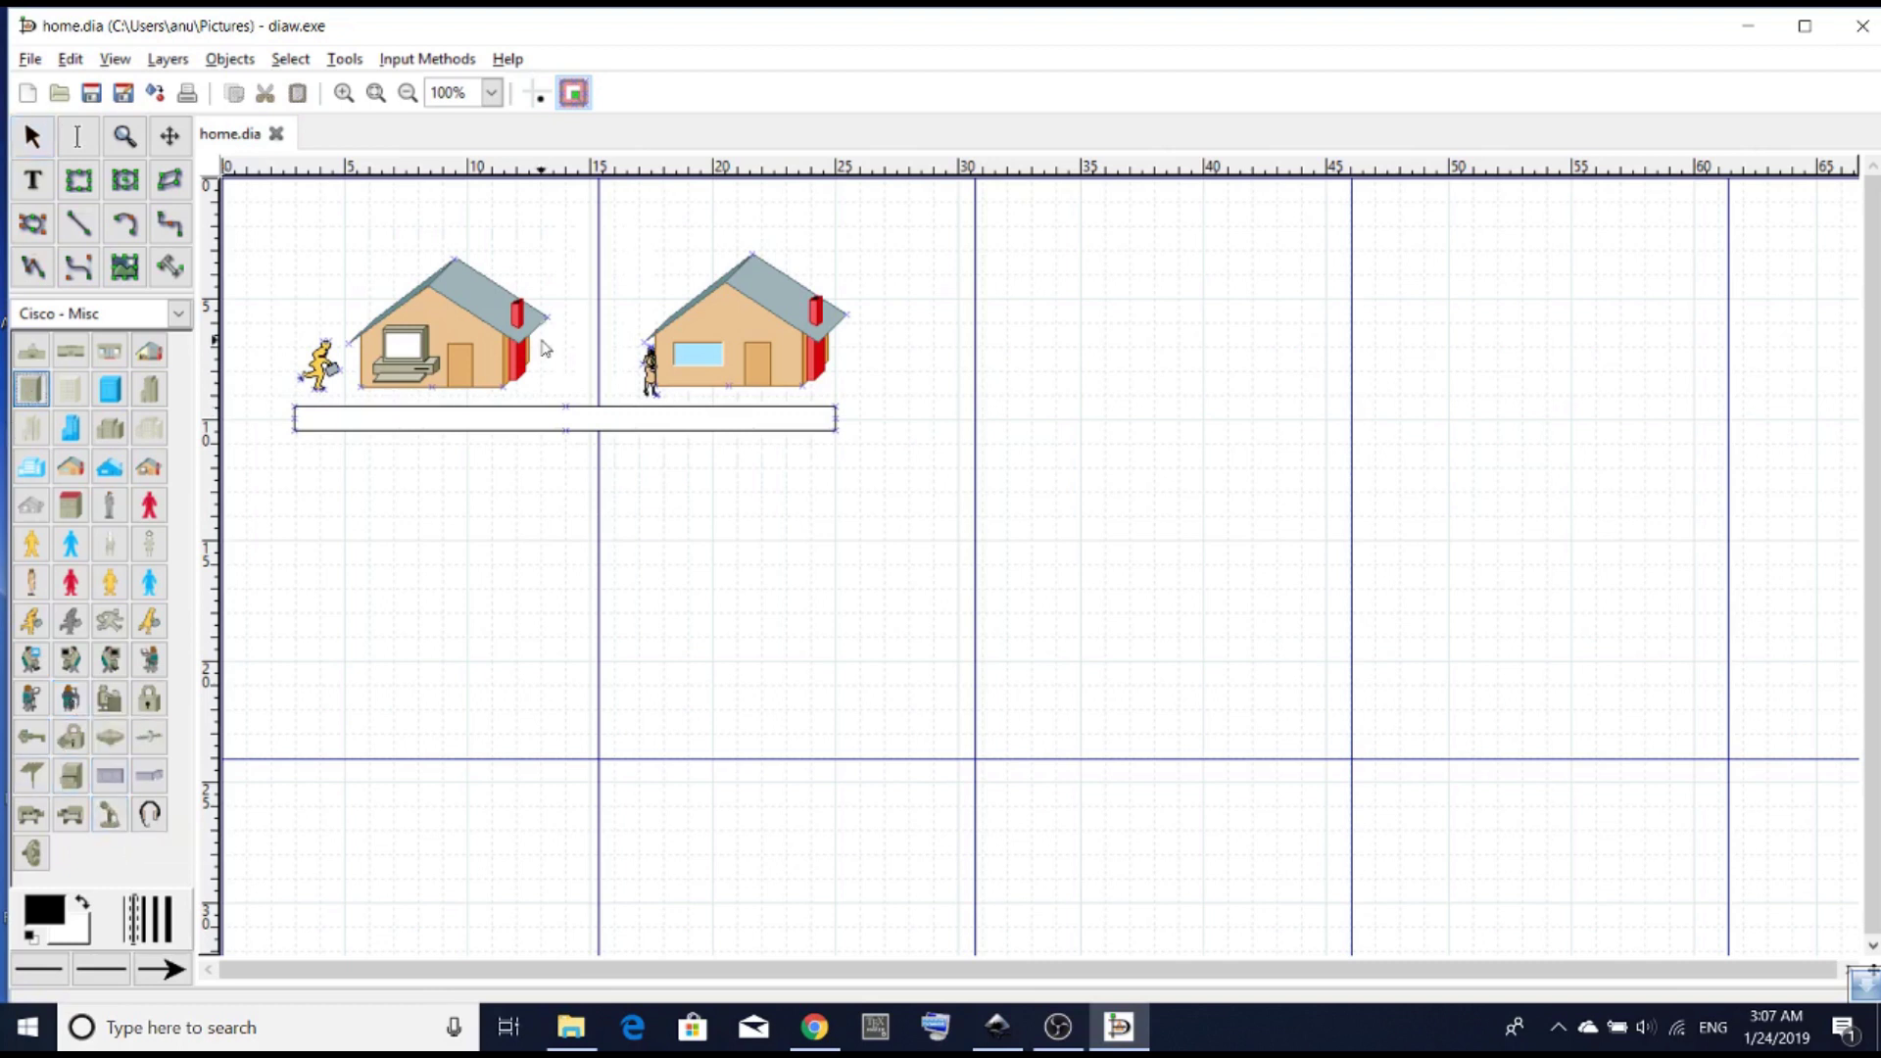
pyautogui.click(575, 355)
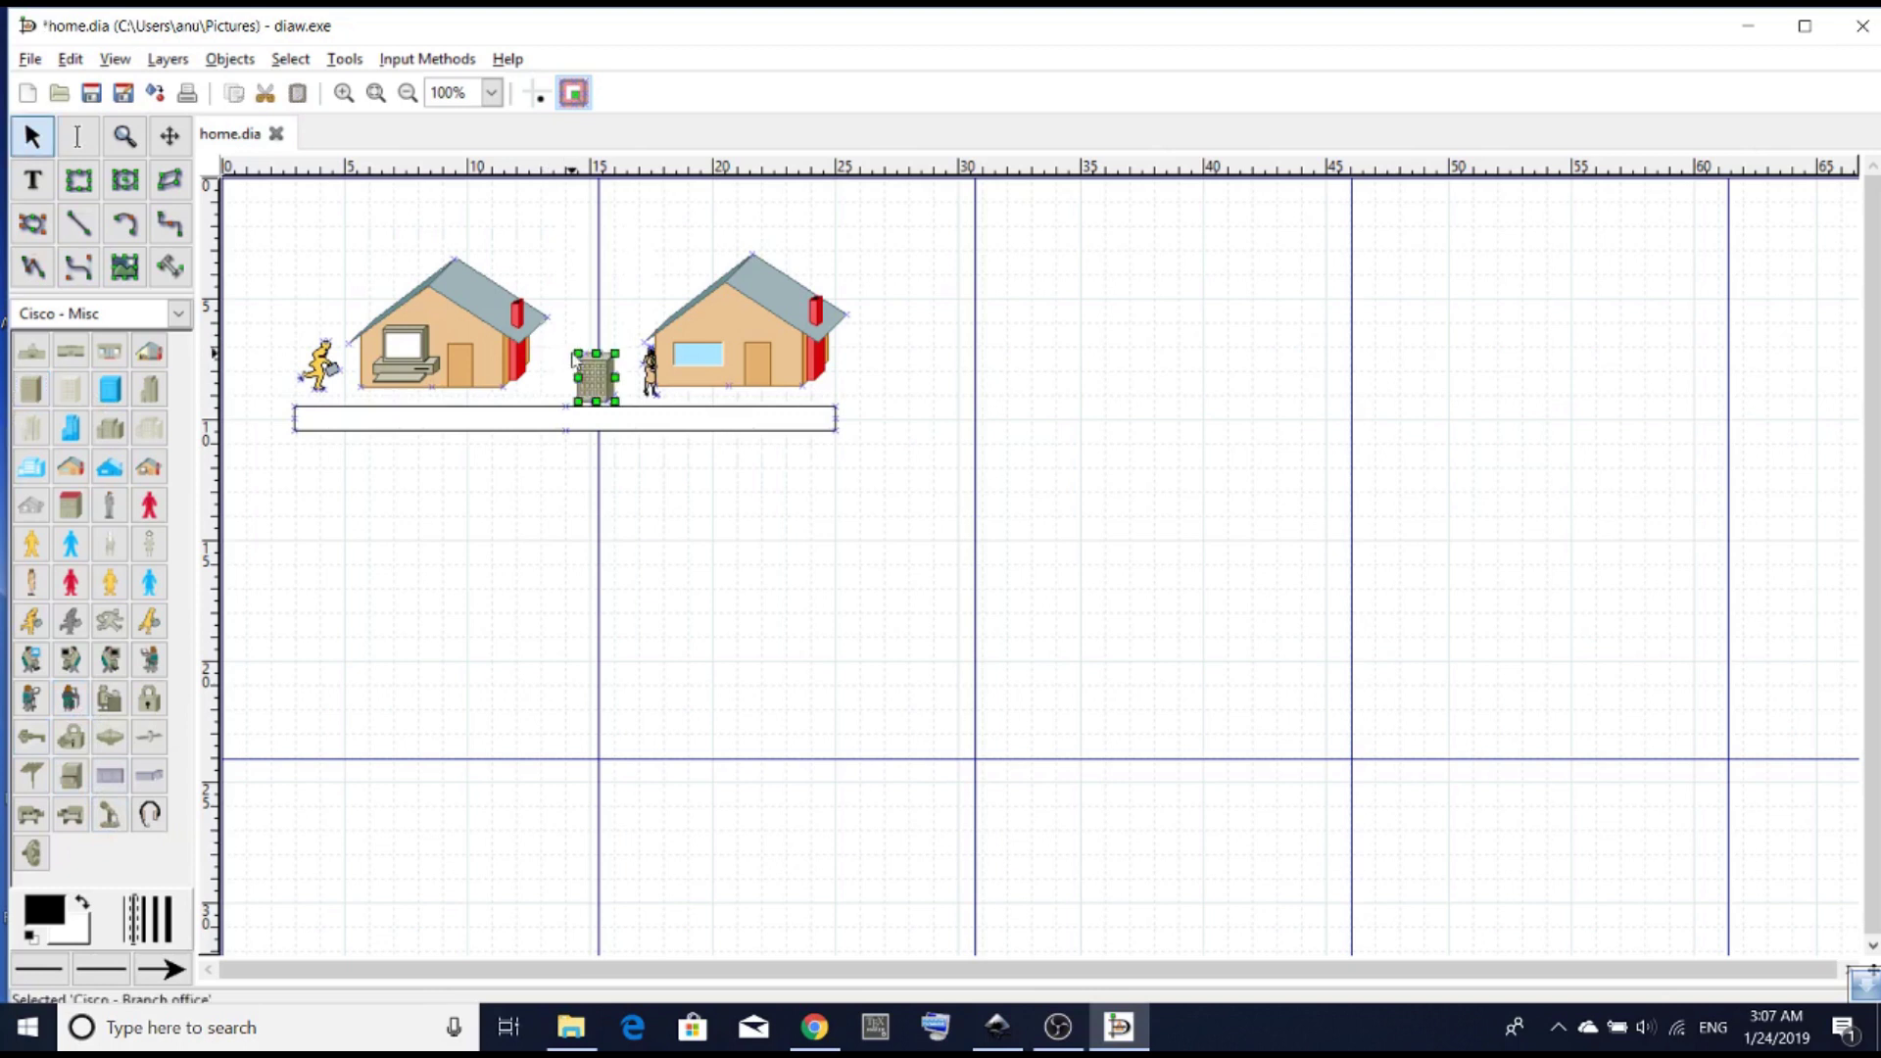
pyautogui.click(632, 511)
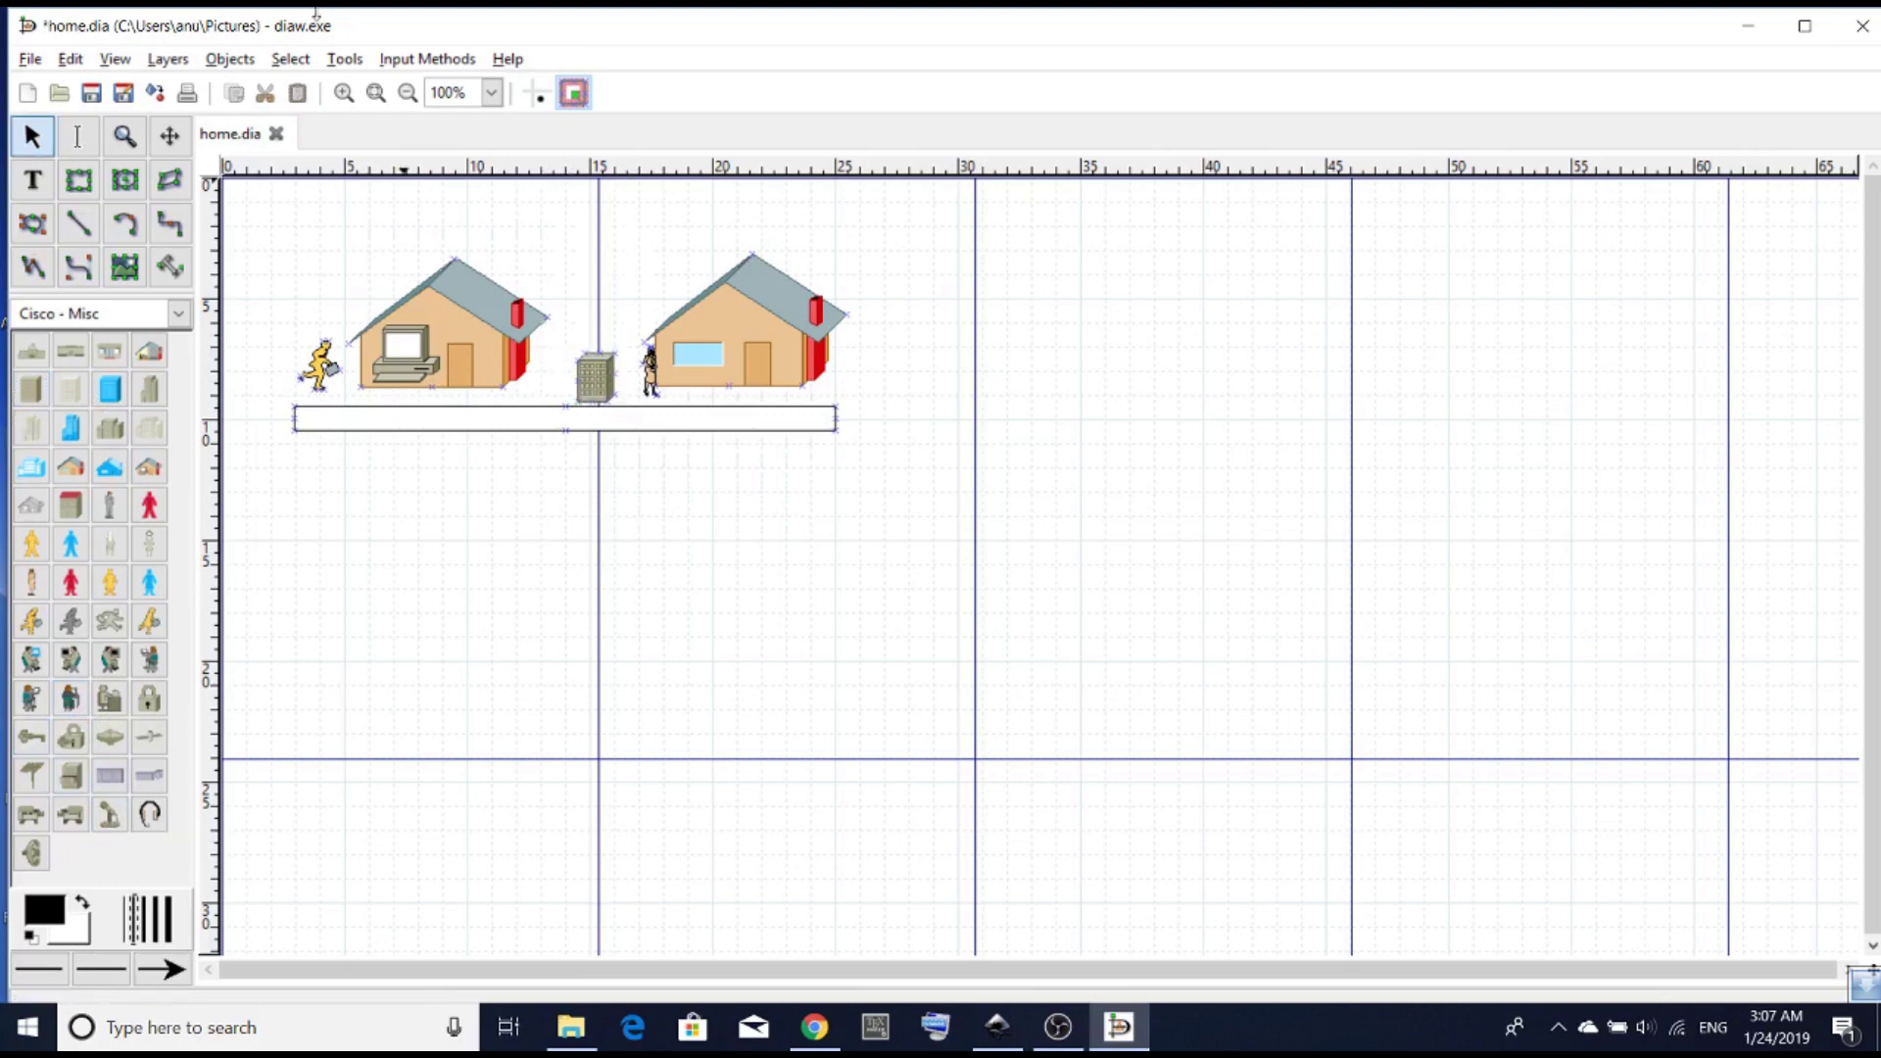
pyautogui.click(95, 94)
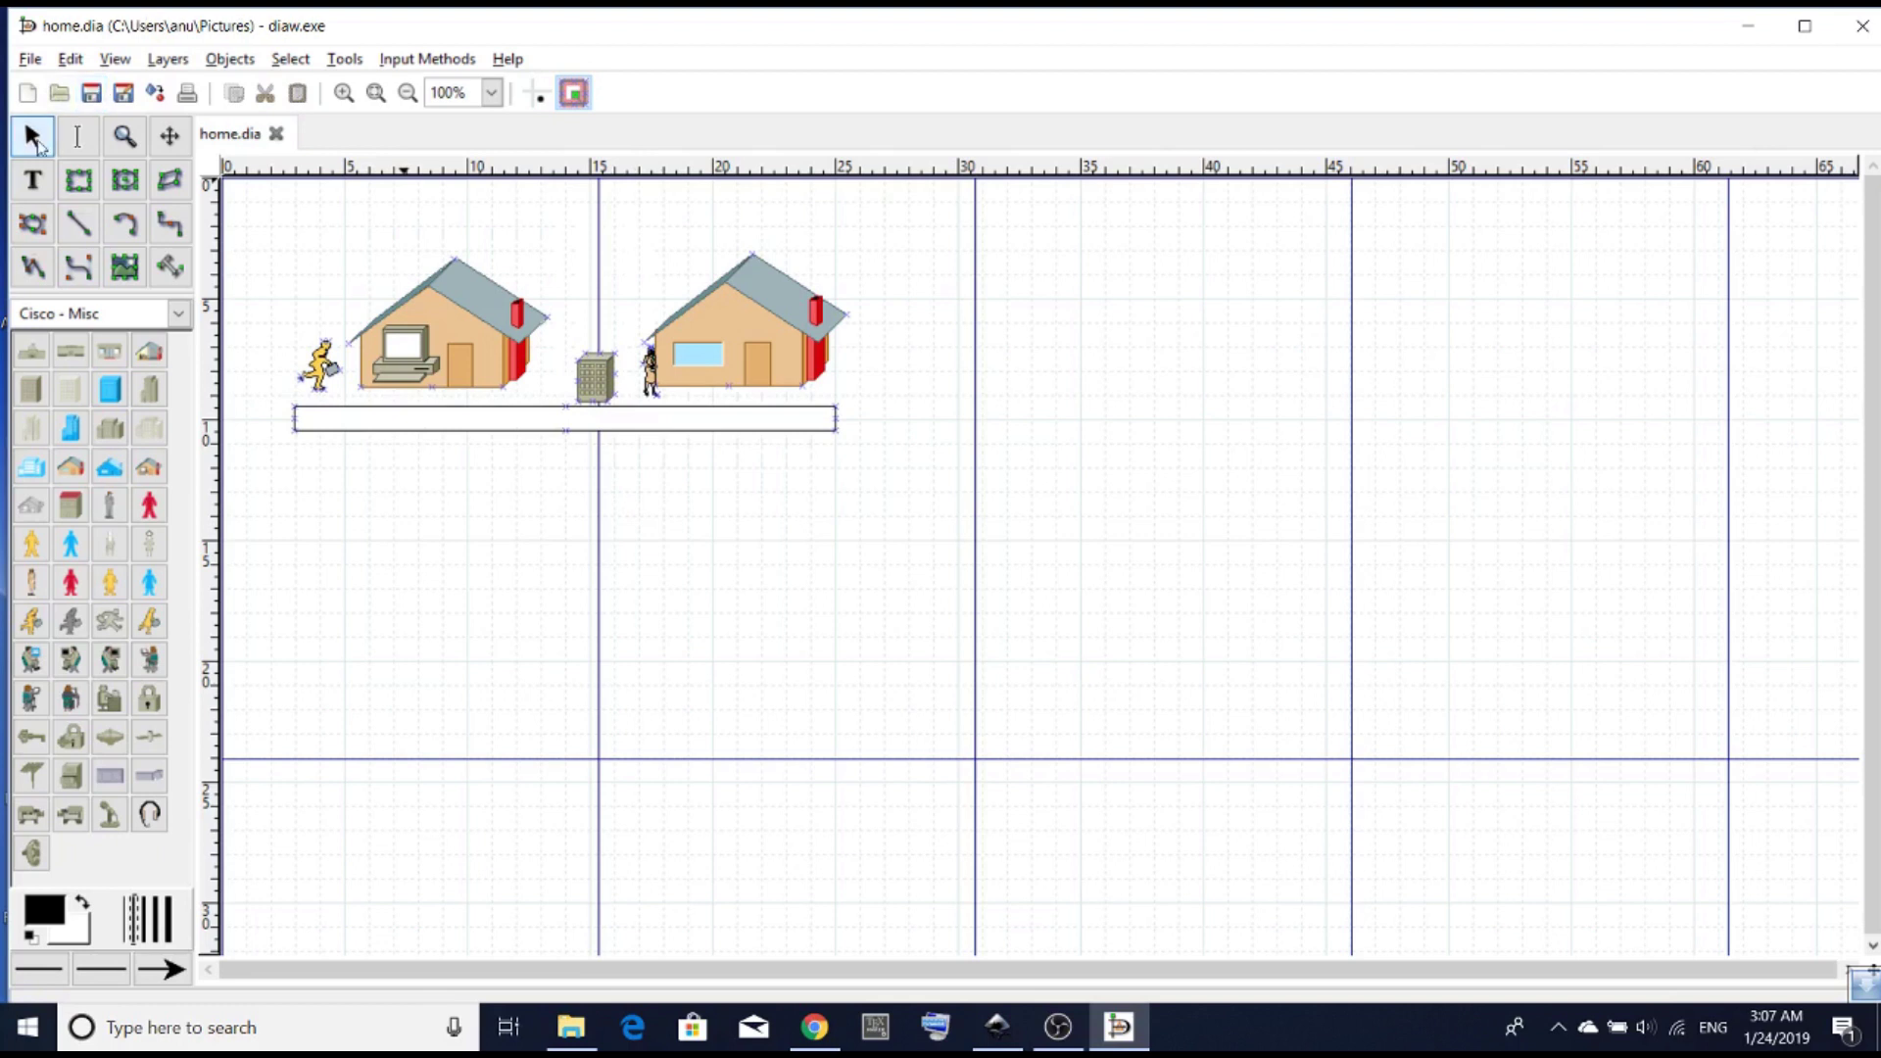
pyautogui.click(31, 62)
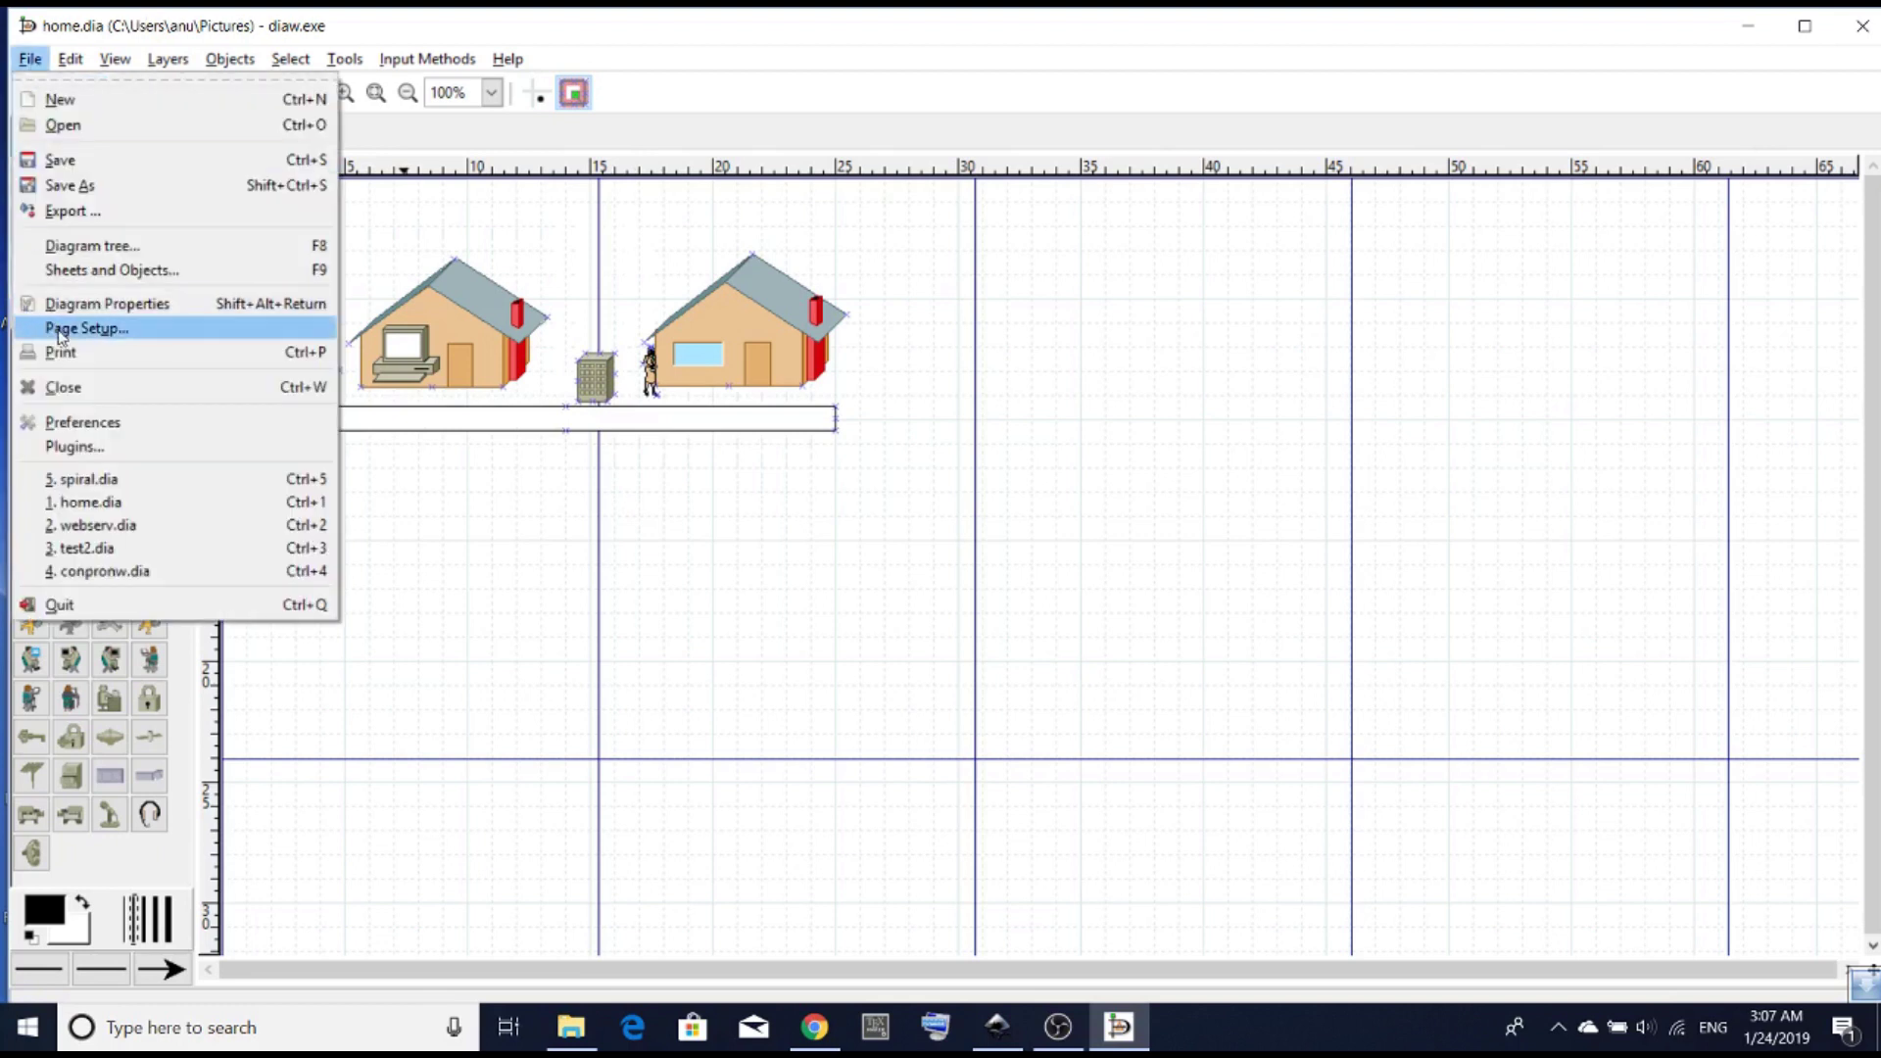
# Step: Export the diagram as home.png in Cairo PNG (with alpha) format
pyautogui.click(154, 214)
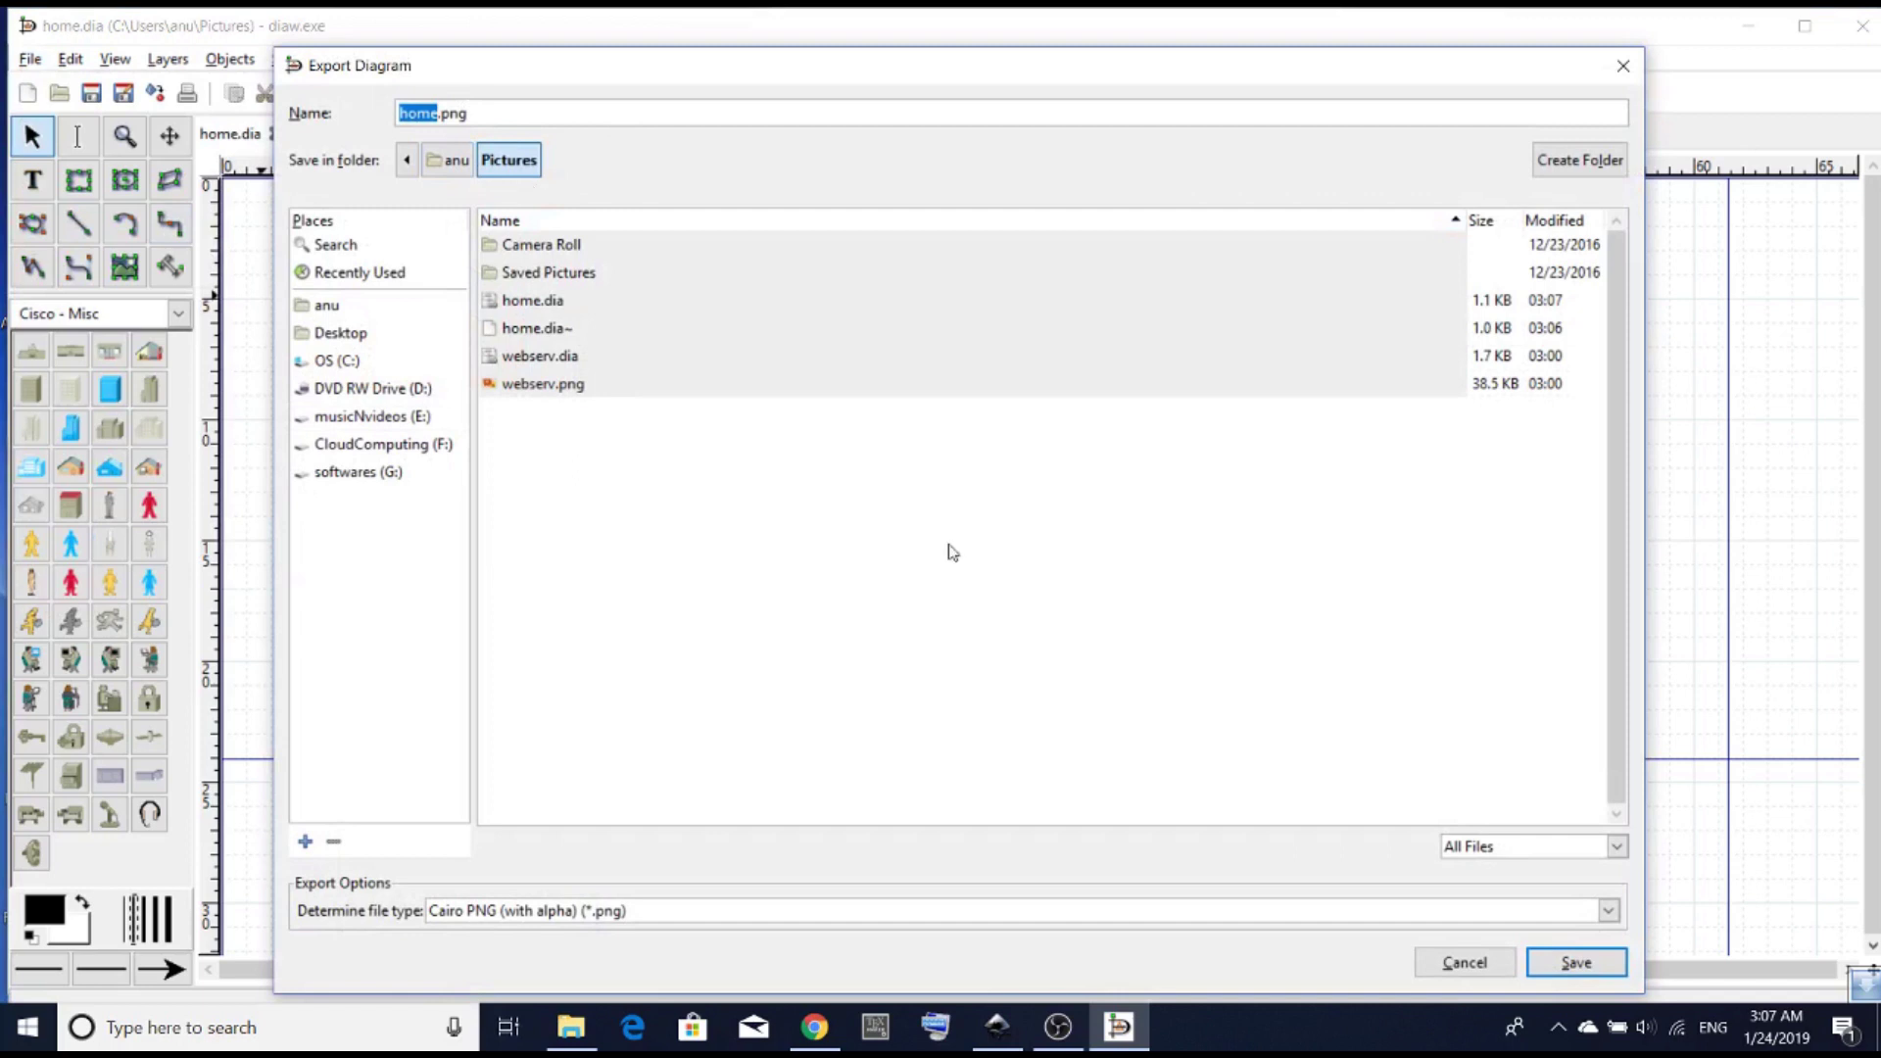
pyautogui.click(1609, 911)
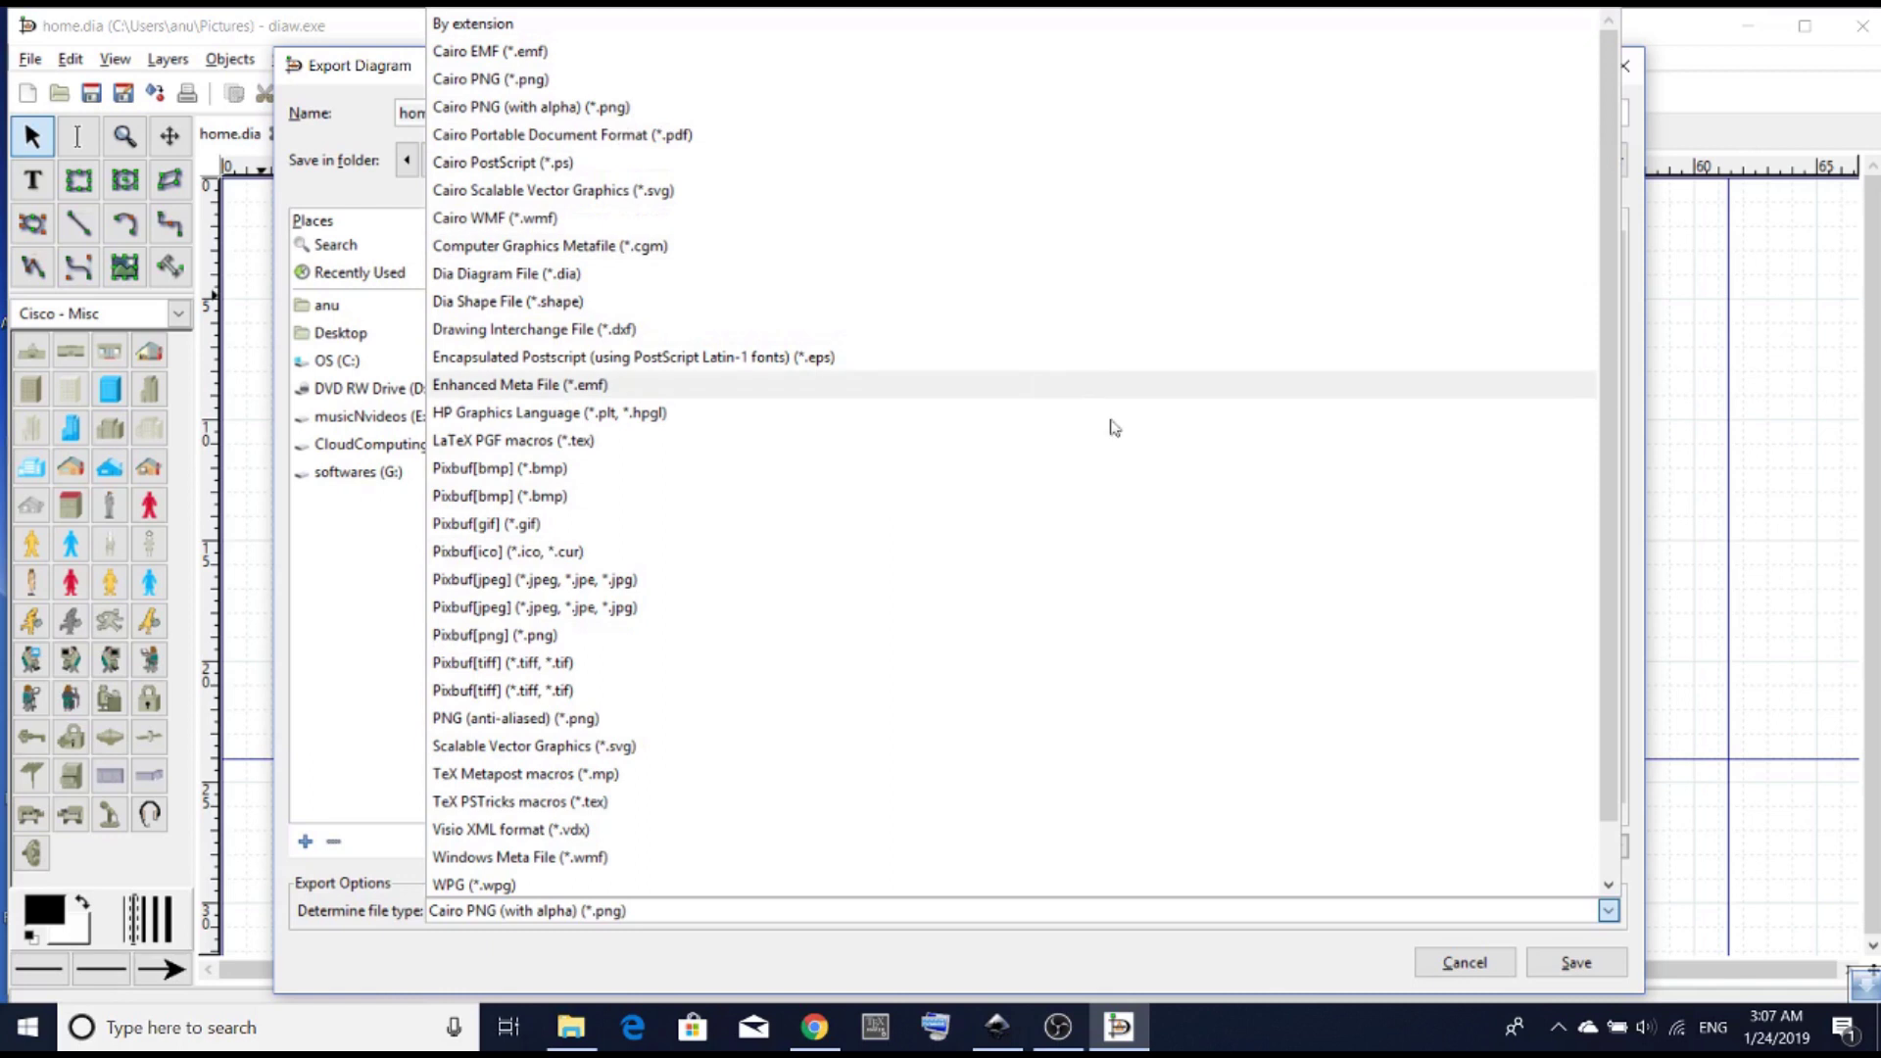
pyautogui.click(1569, 970)
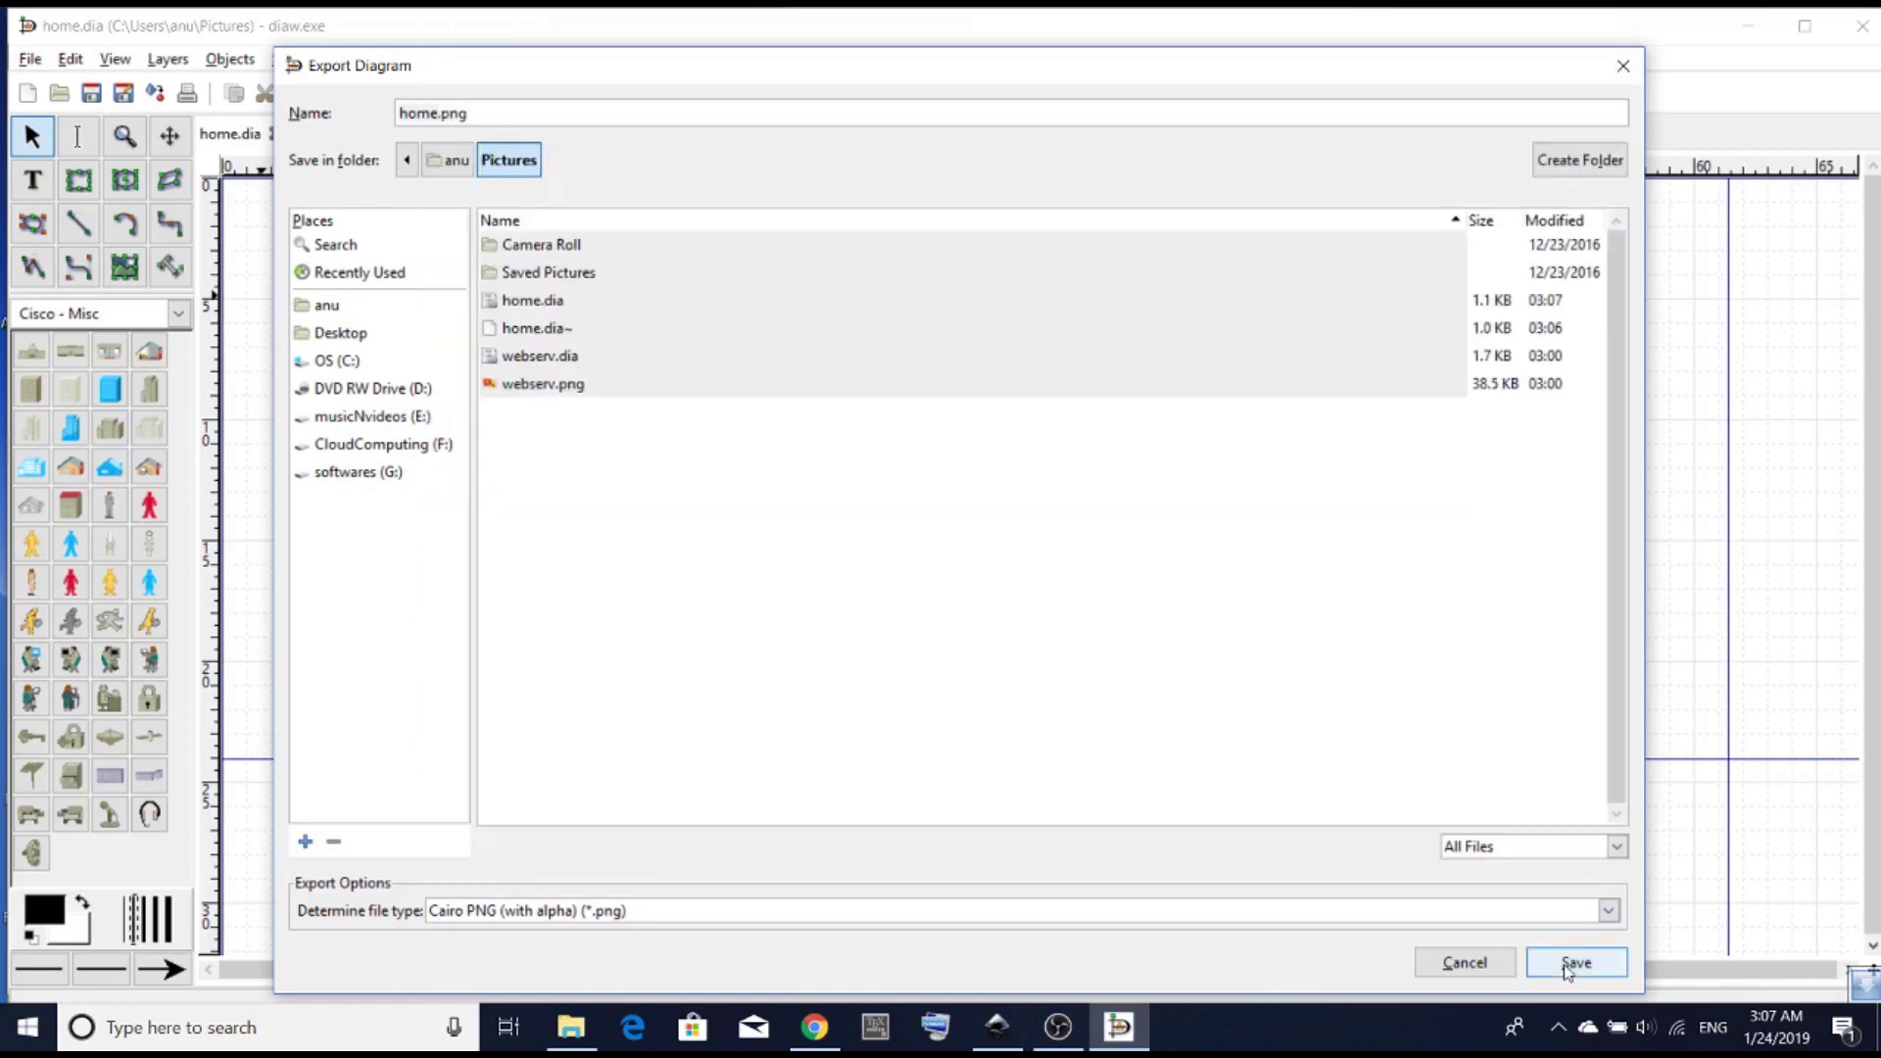
pyautogui.click(1575, 963)
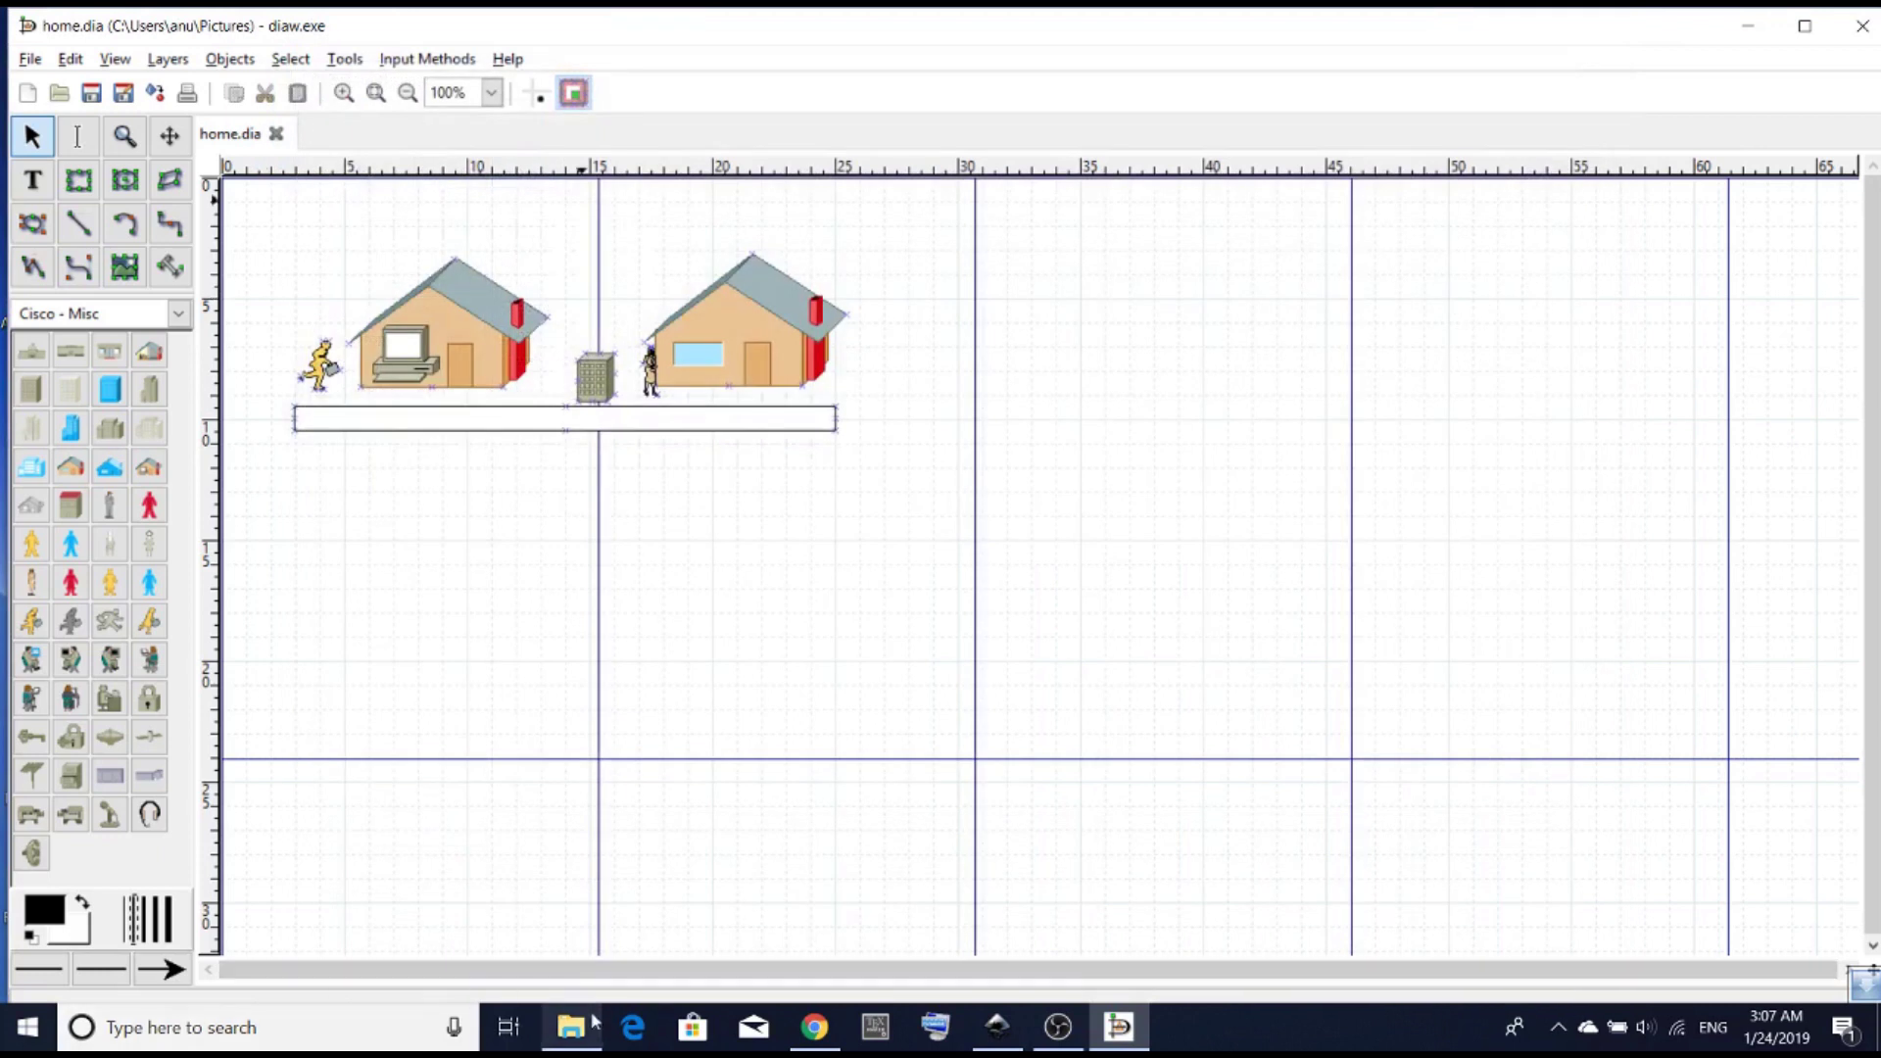
pyautogui.click(571, 1029)
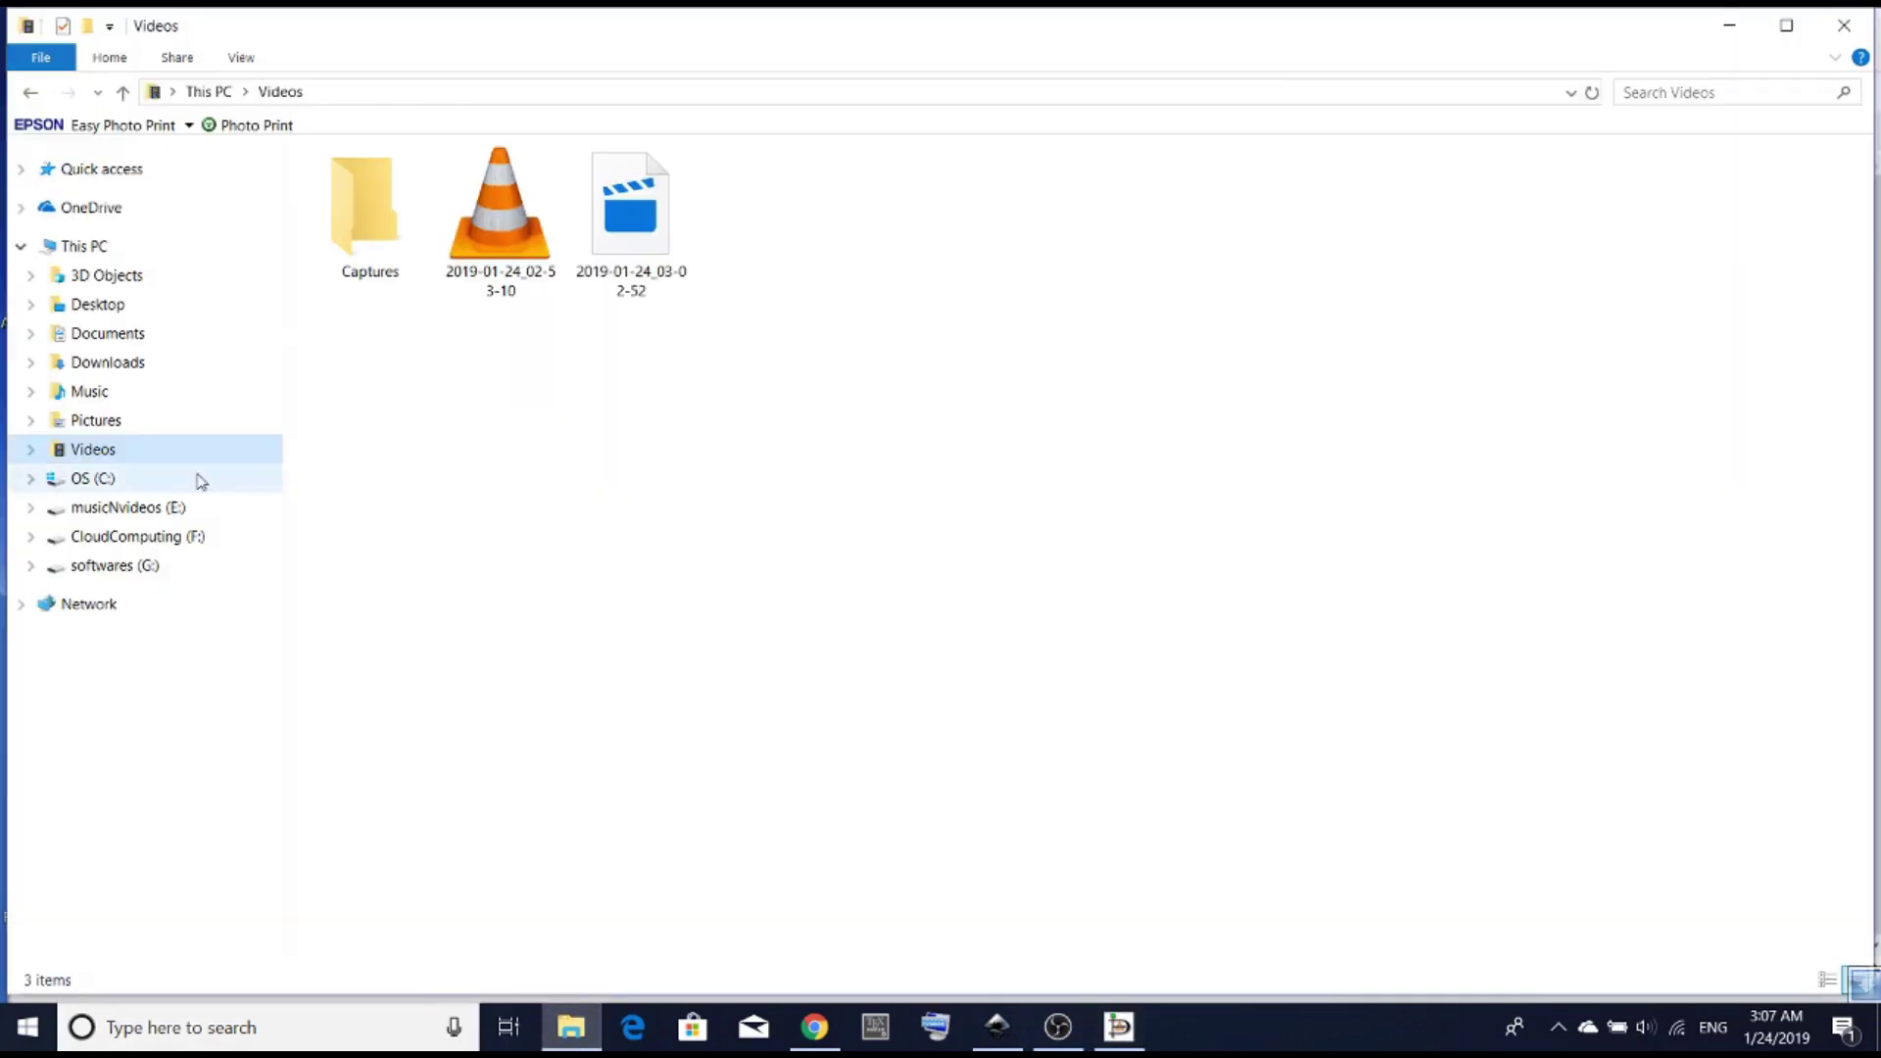
pyautogui.click(123, 420)
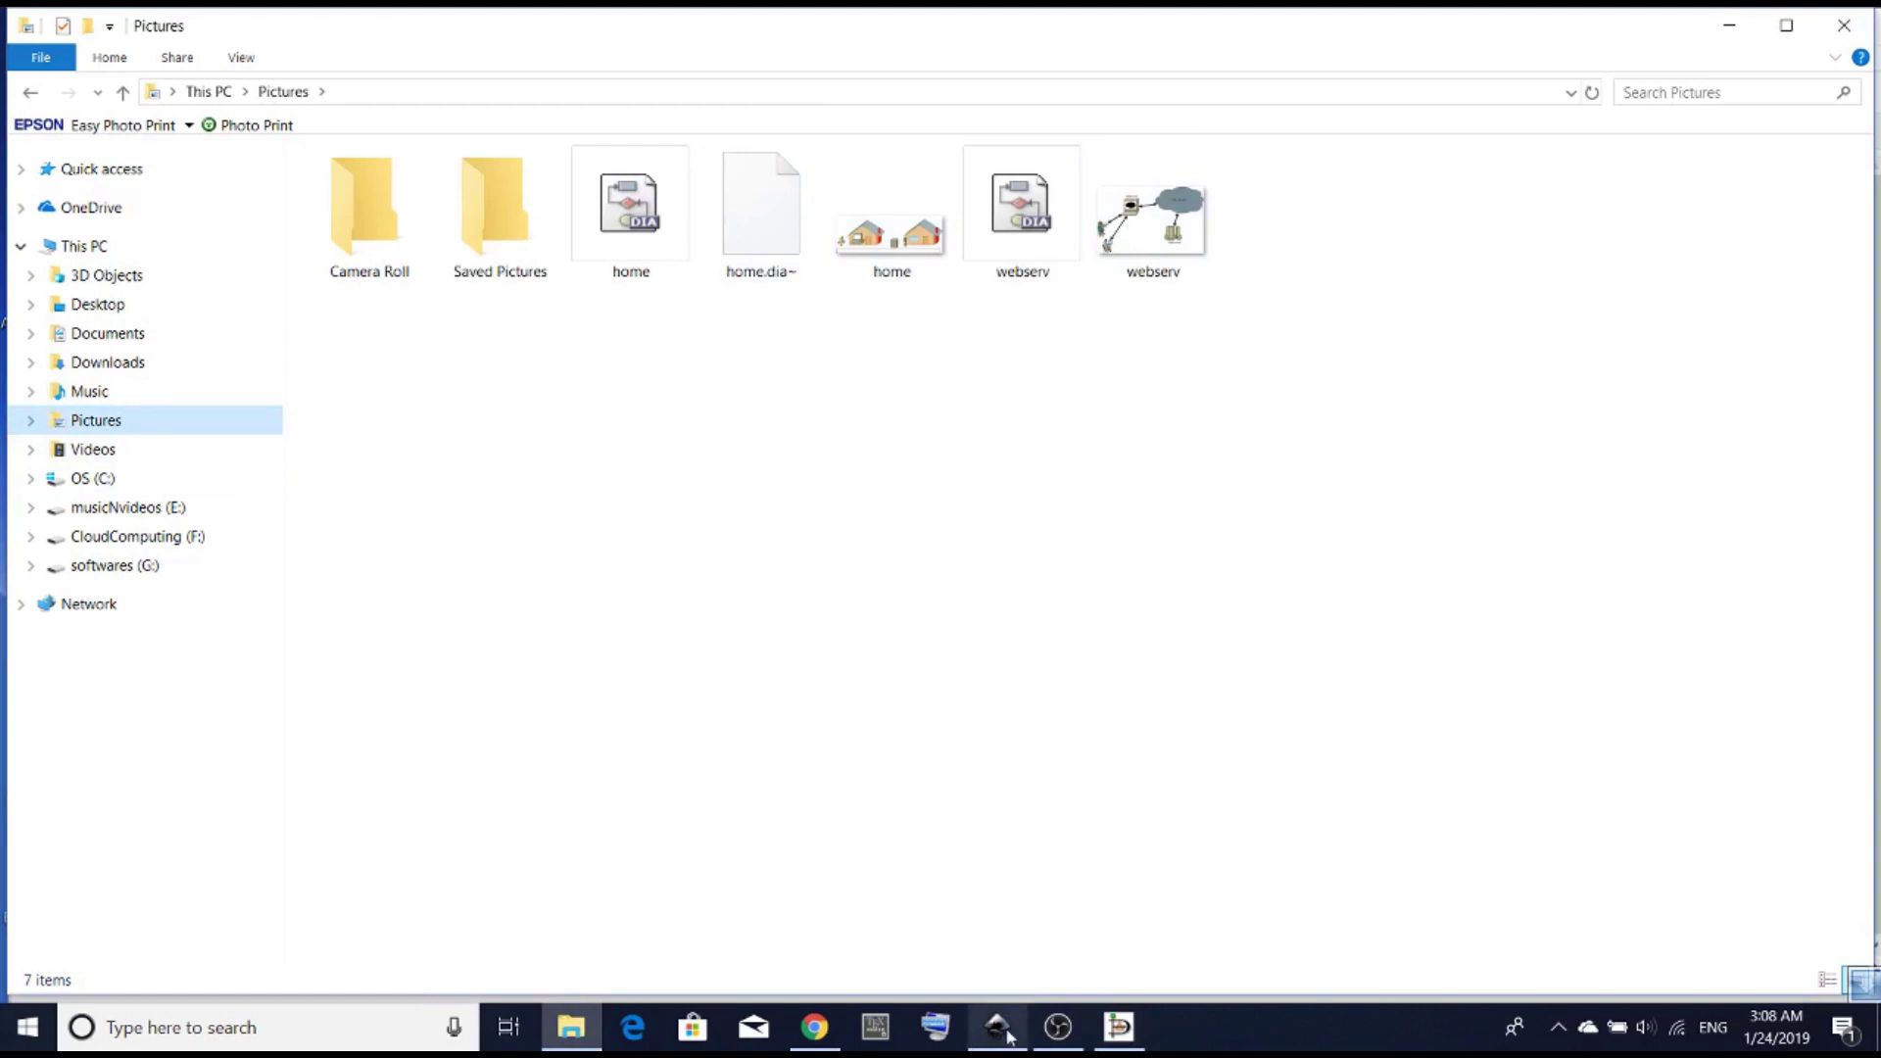
pyautogui.click(1105, 1047)
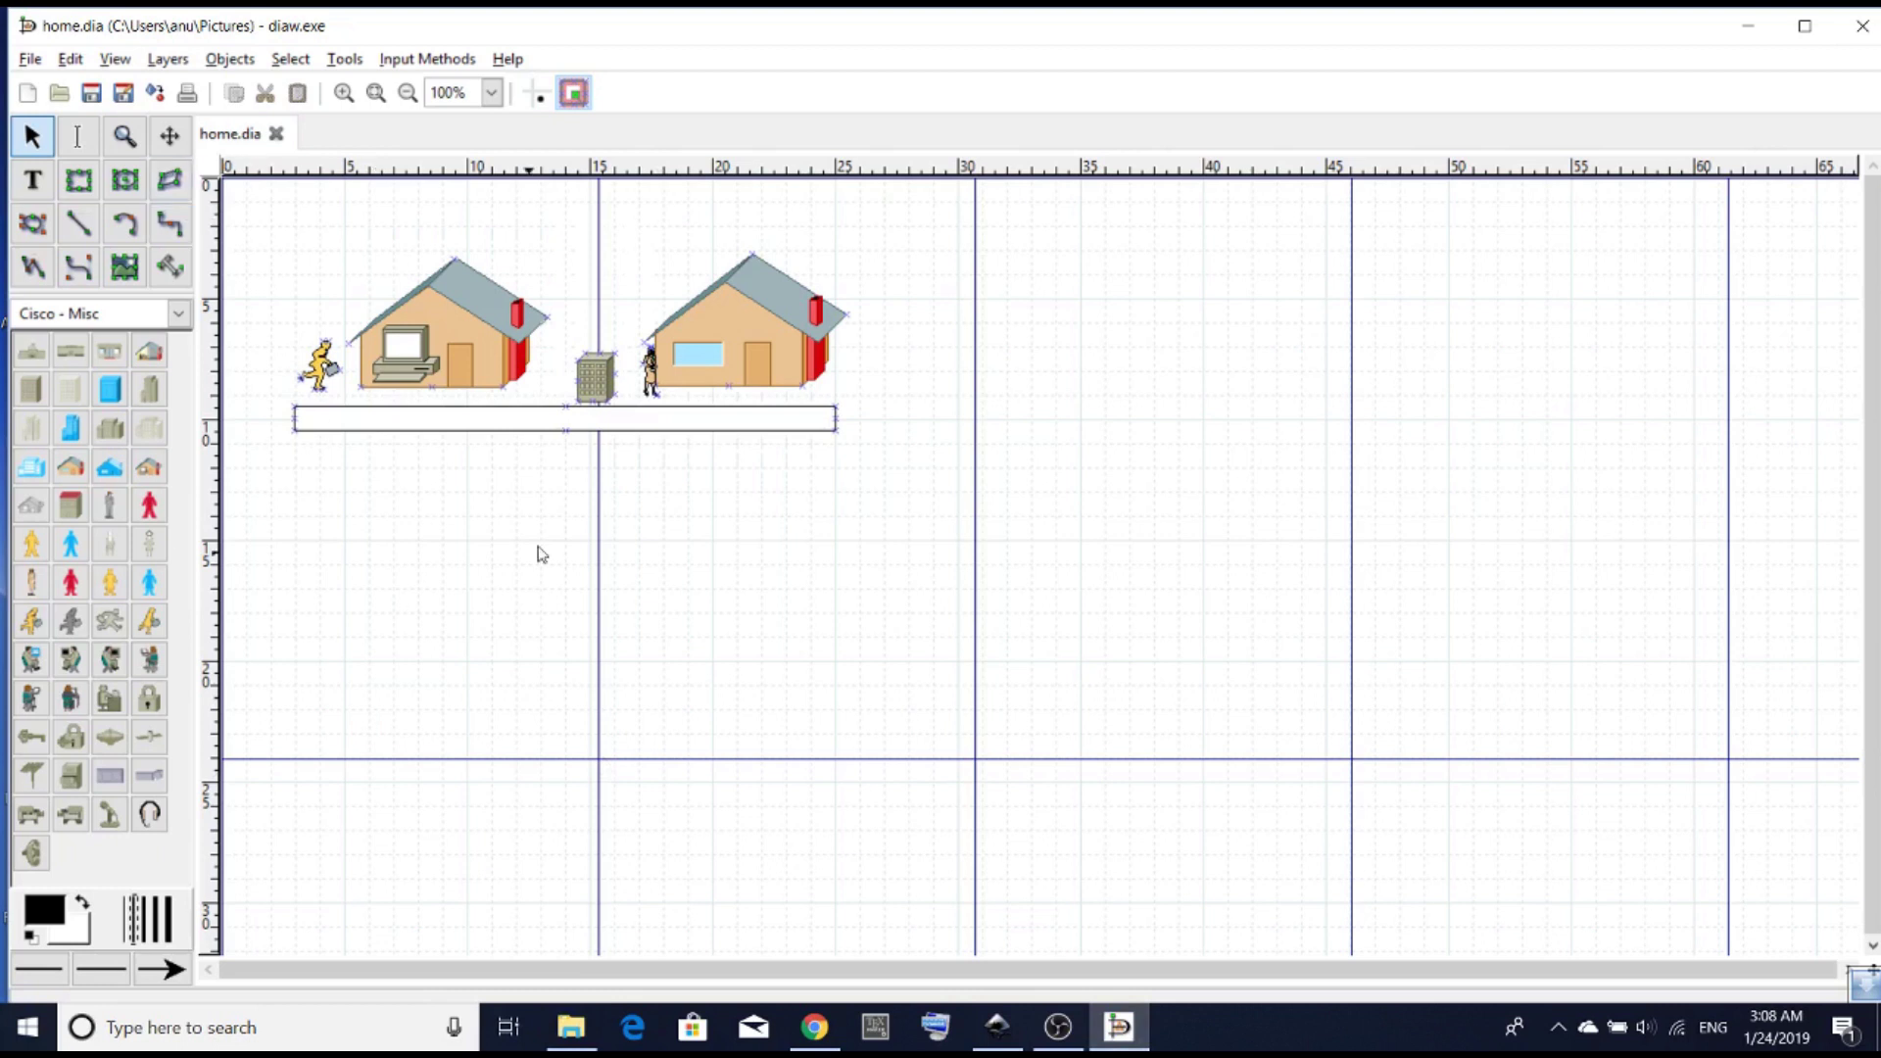
# Step: In a new diagram, place a blue house and a telecommuter figure below, joined by an arrow
pyautogui.click(27, 93)
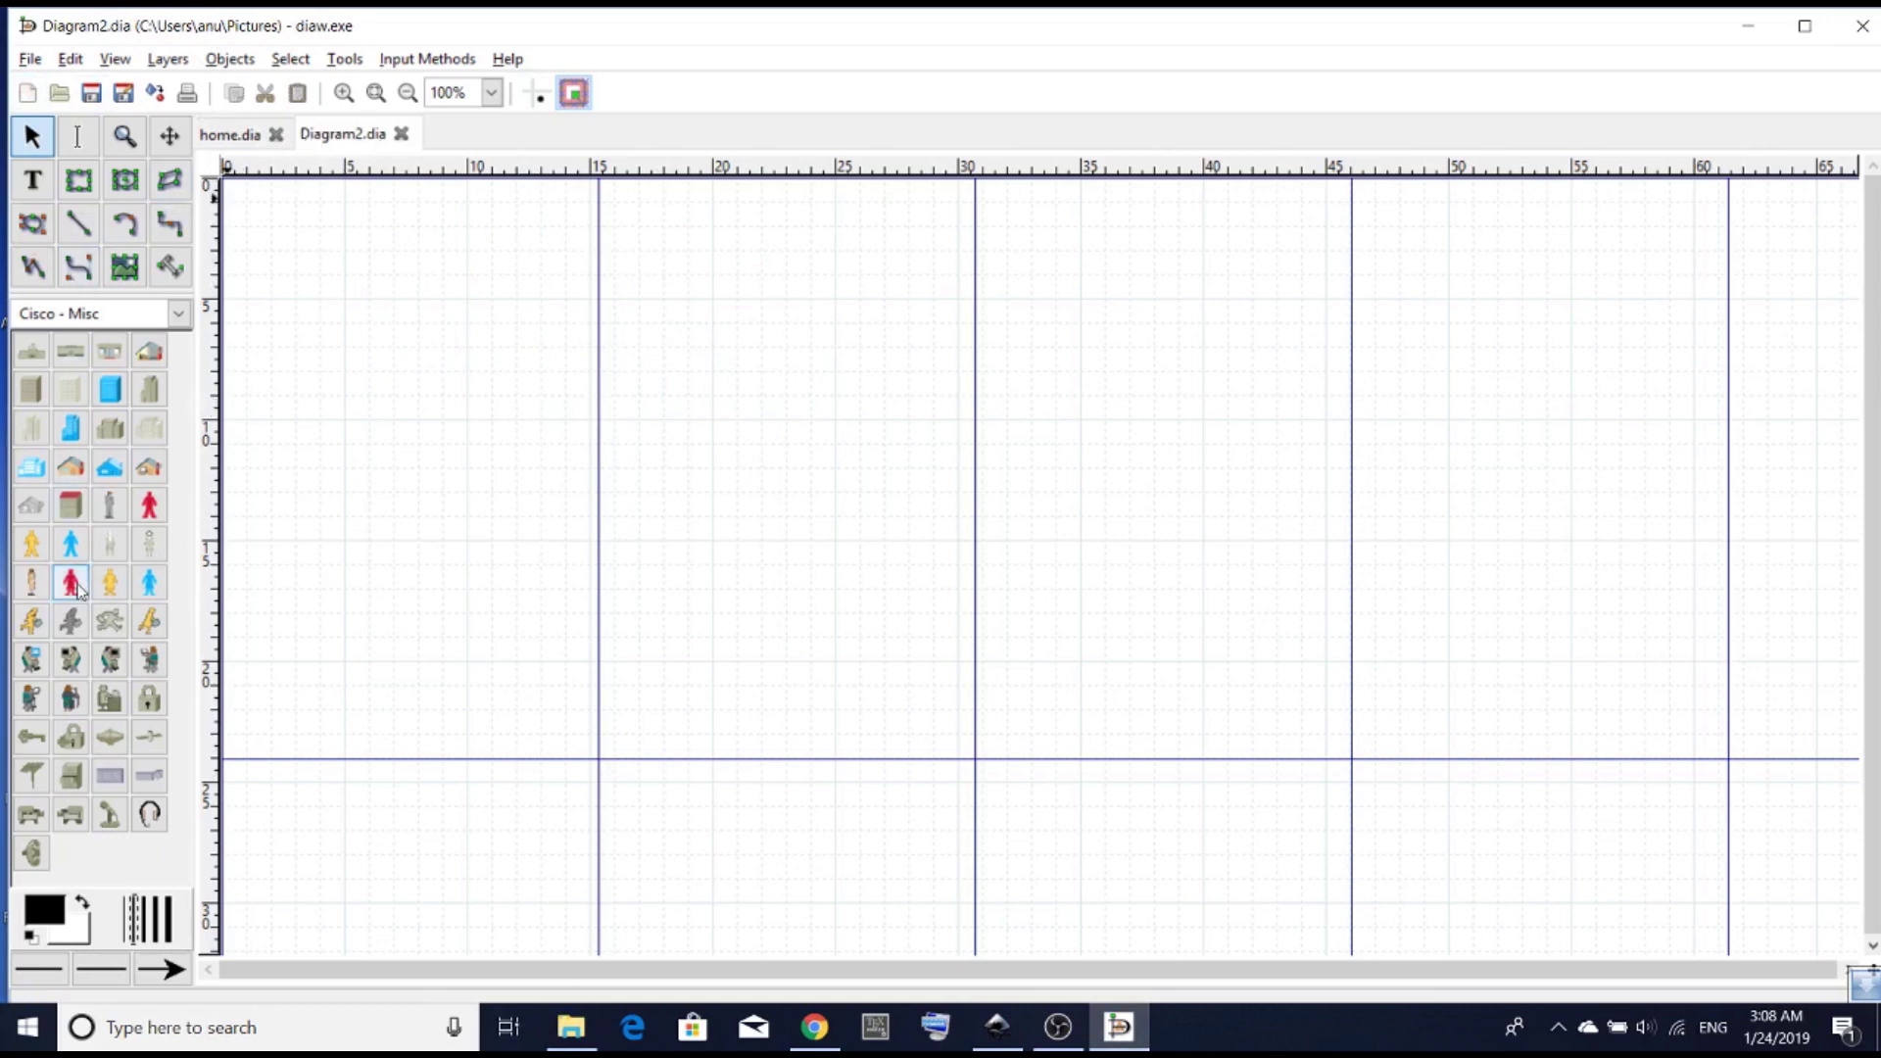
pyautogui.click(111, 473)
pyautogui.click(416, 446)
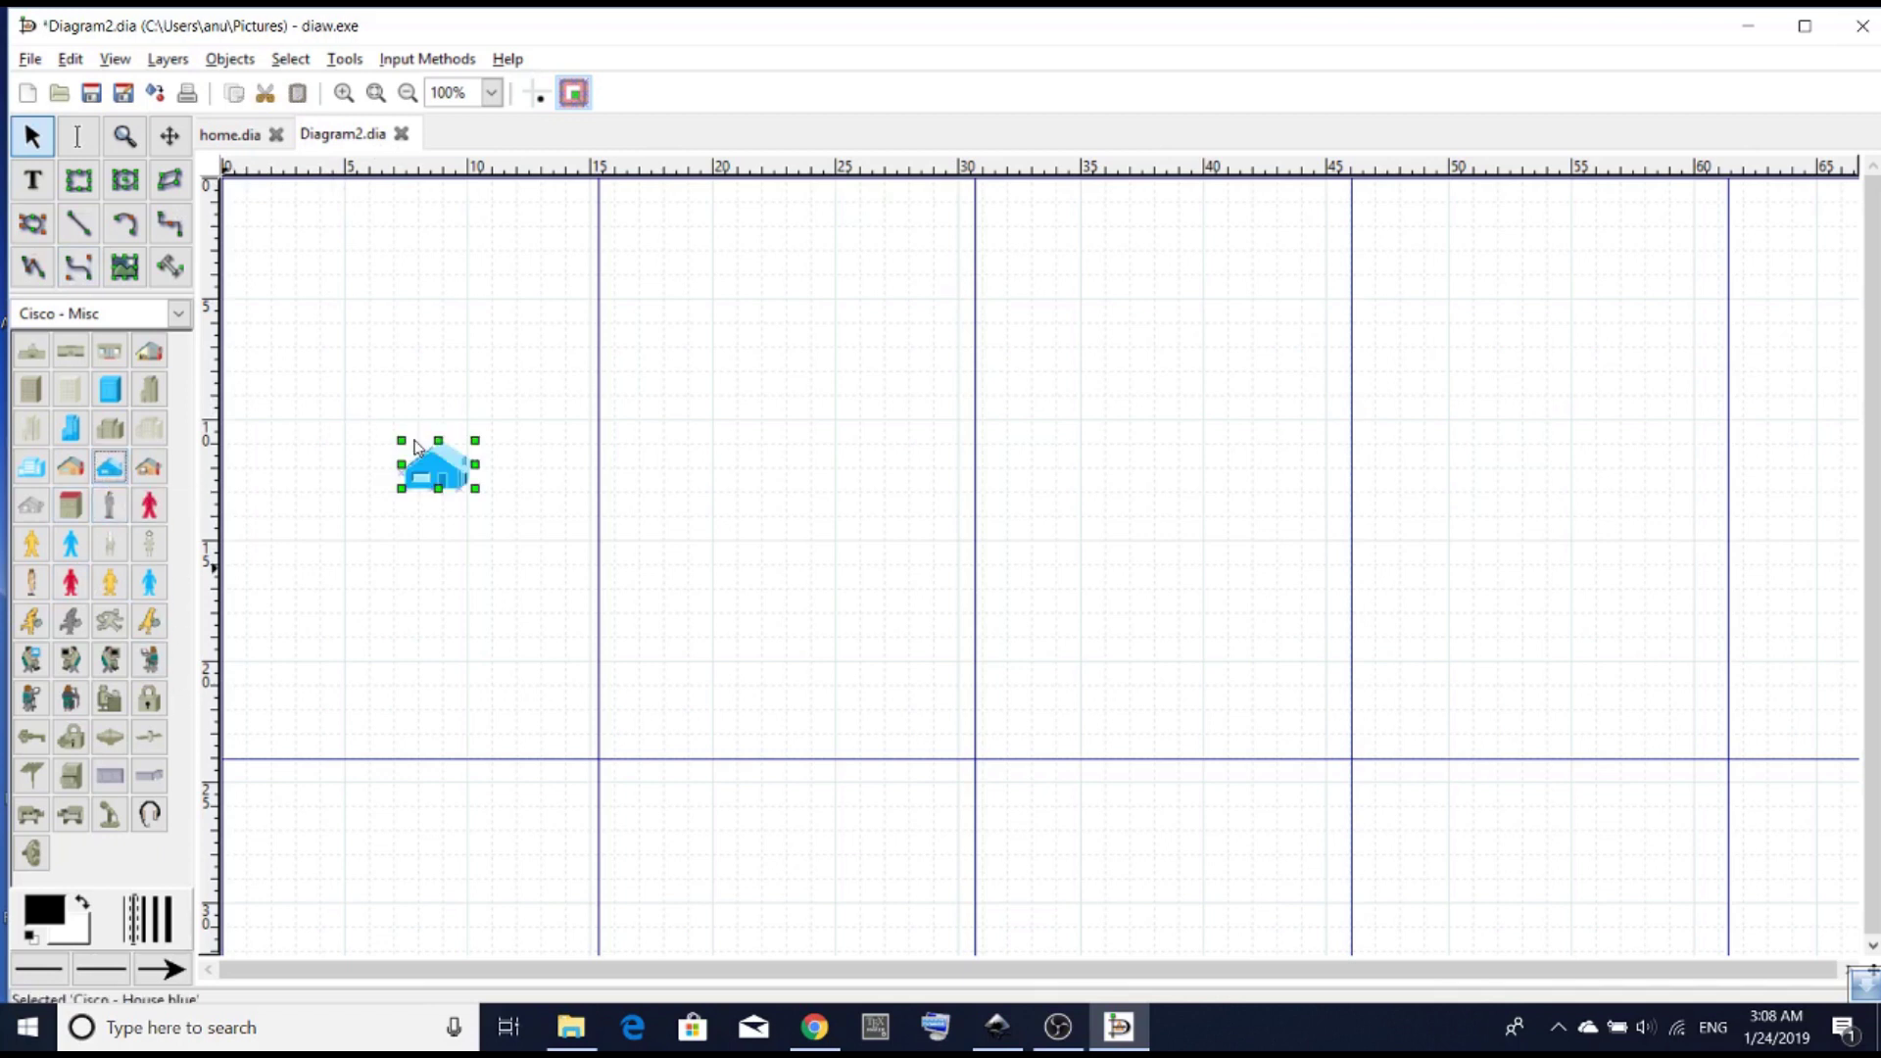
pyautogui.click(114, 617)
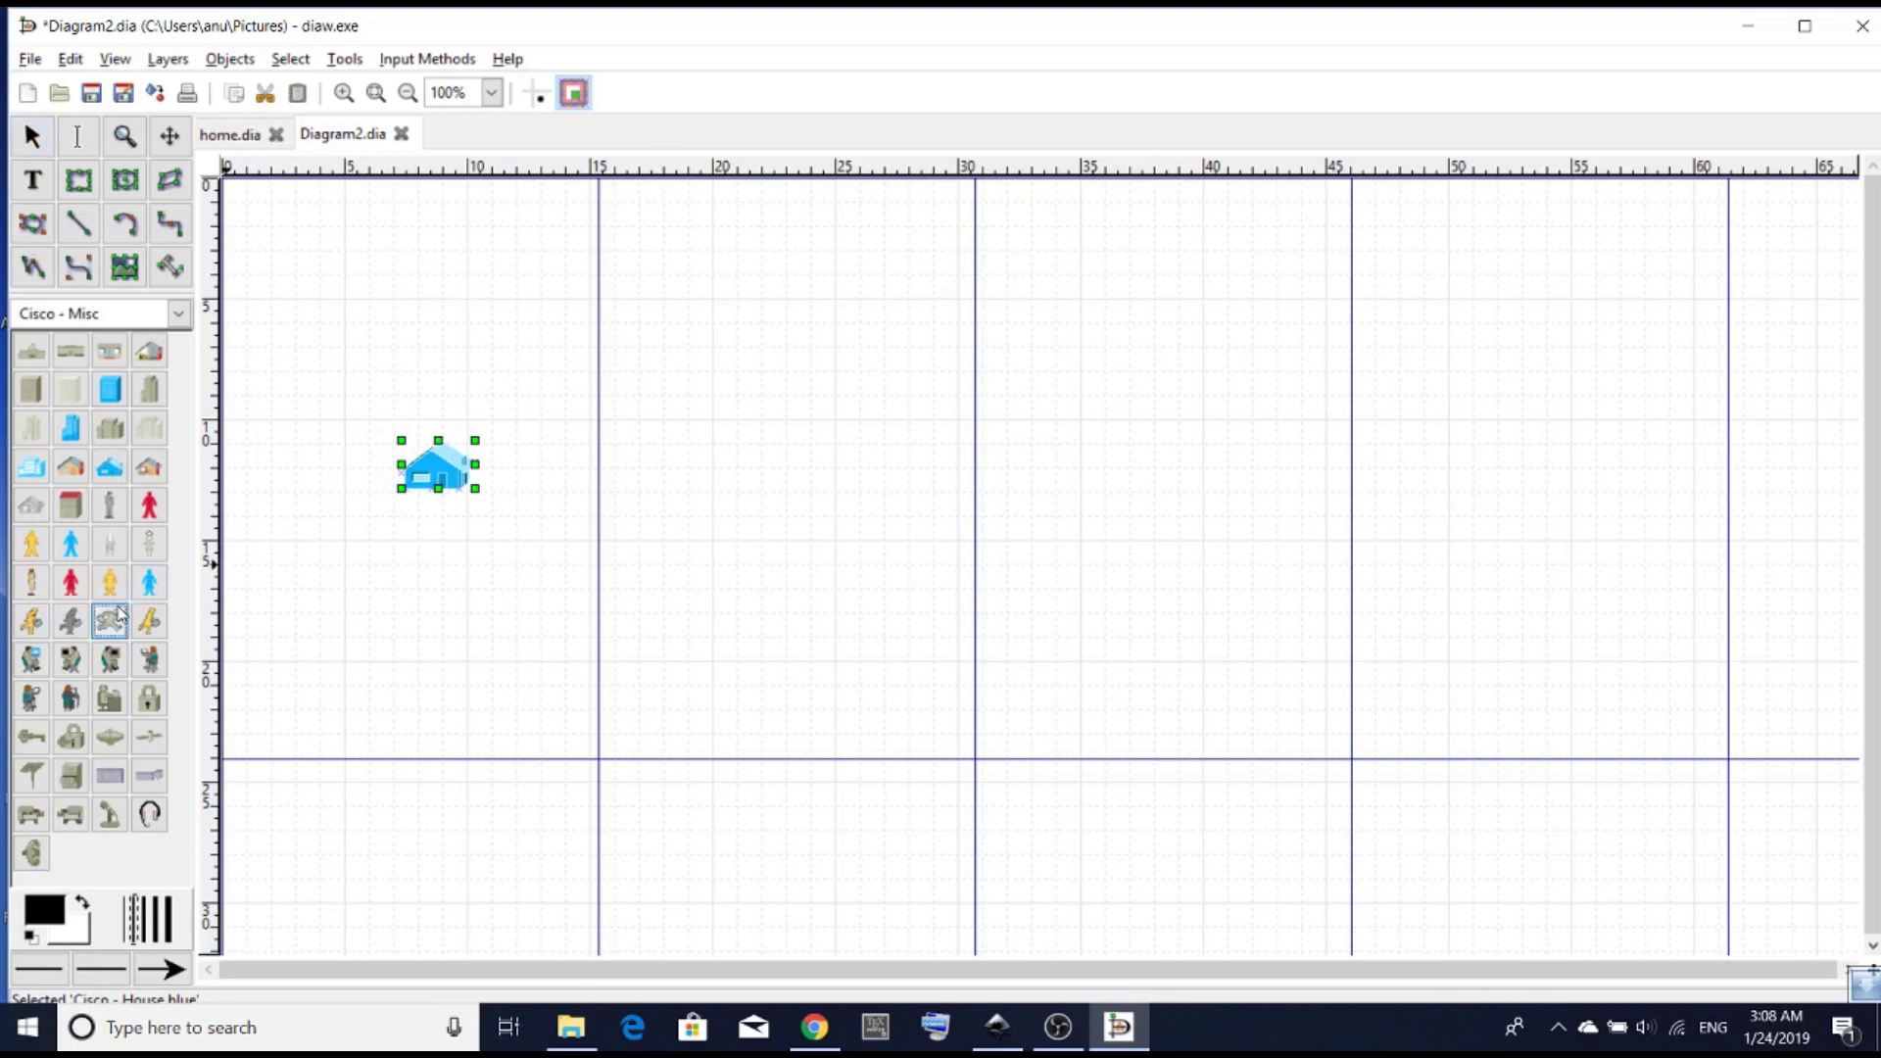
pyautogui.click(408, 560)
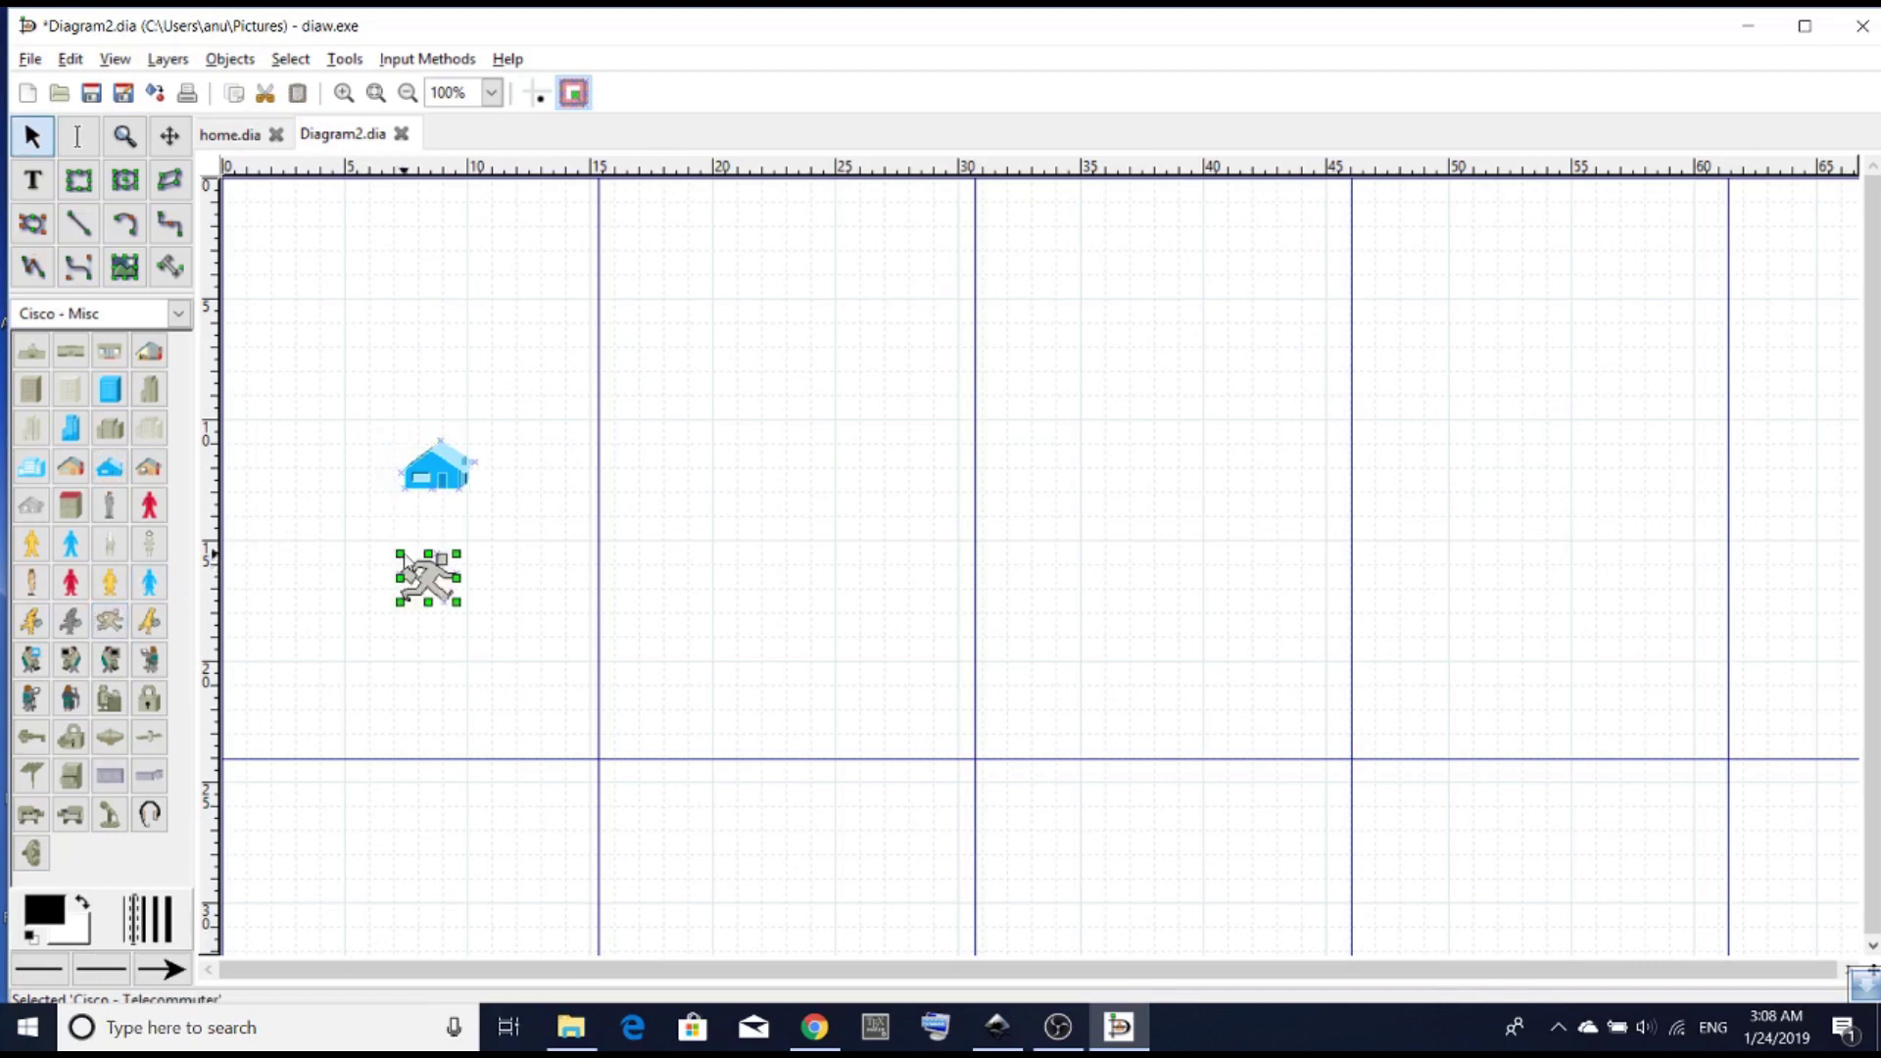
pyautogui.click(94, 227)
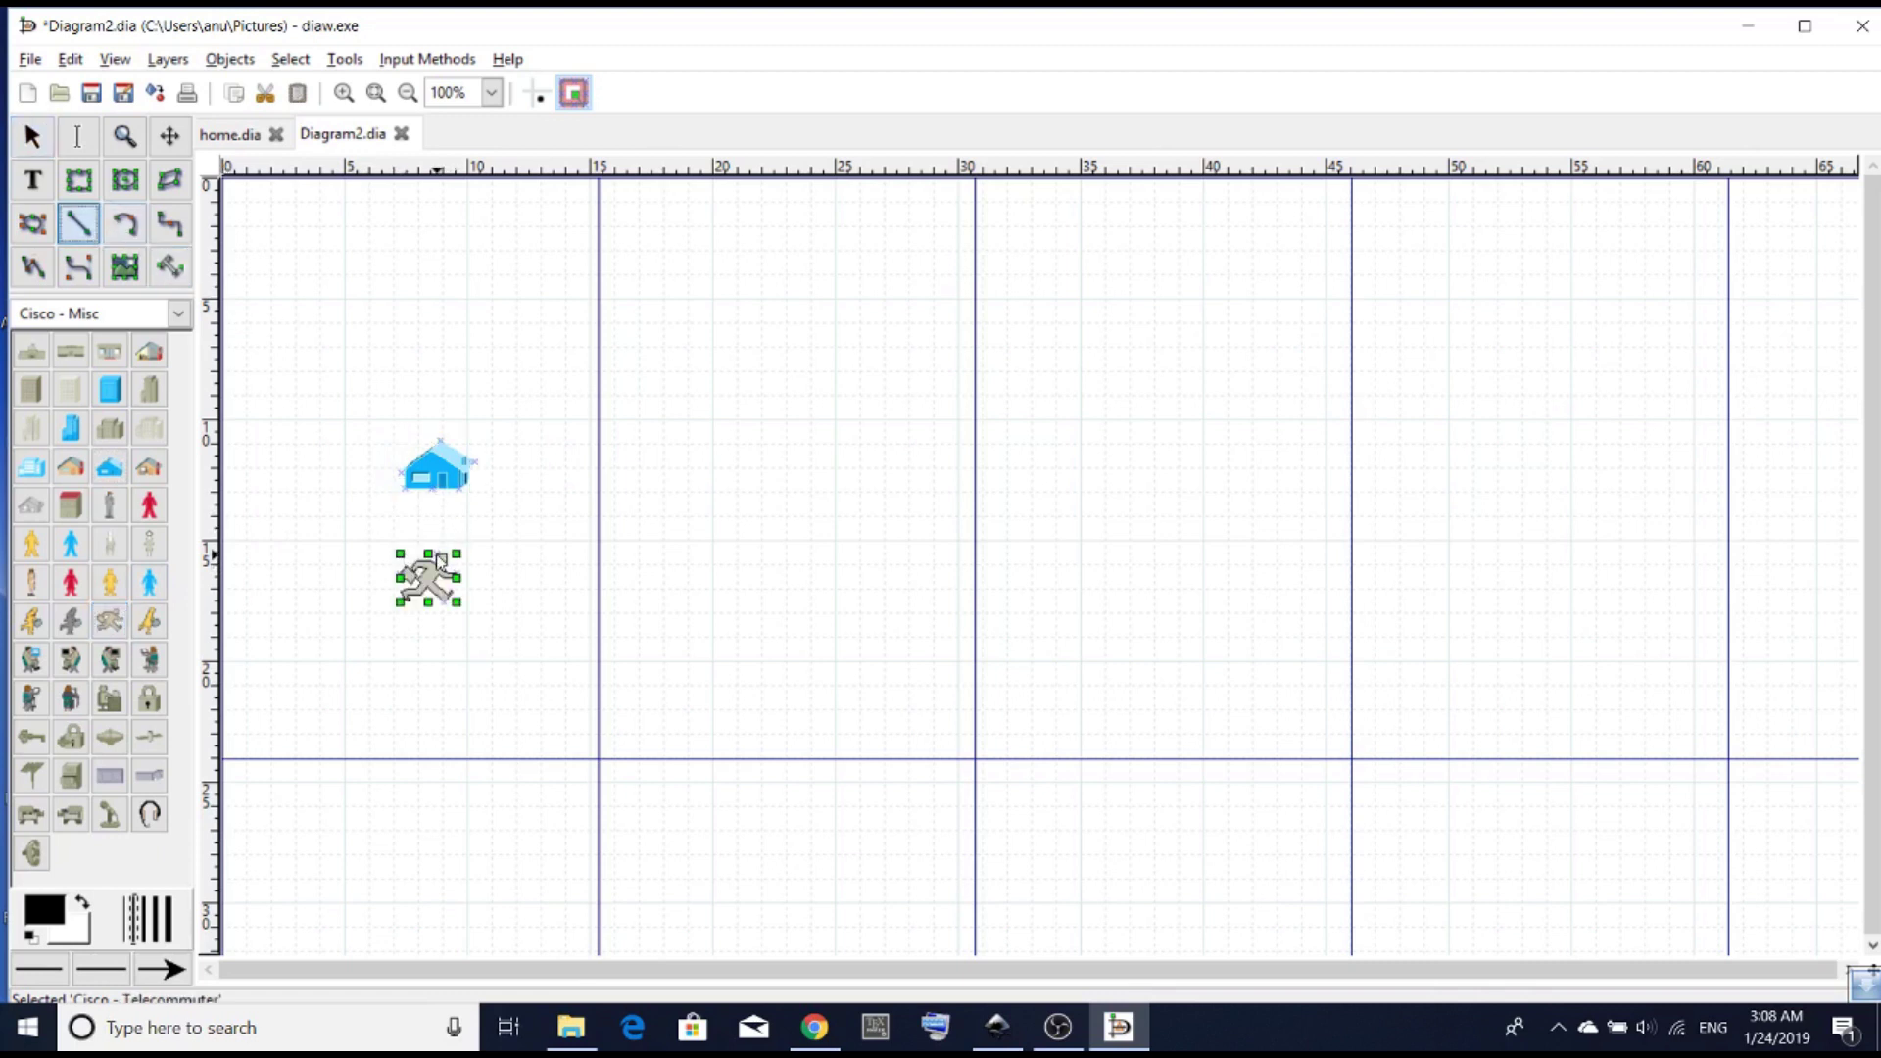
pyautogui.moveTo(440, 558); pyautogui.dragTo(433, 493)
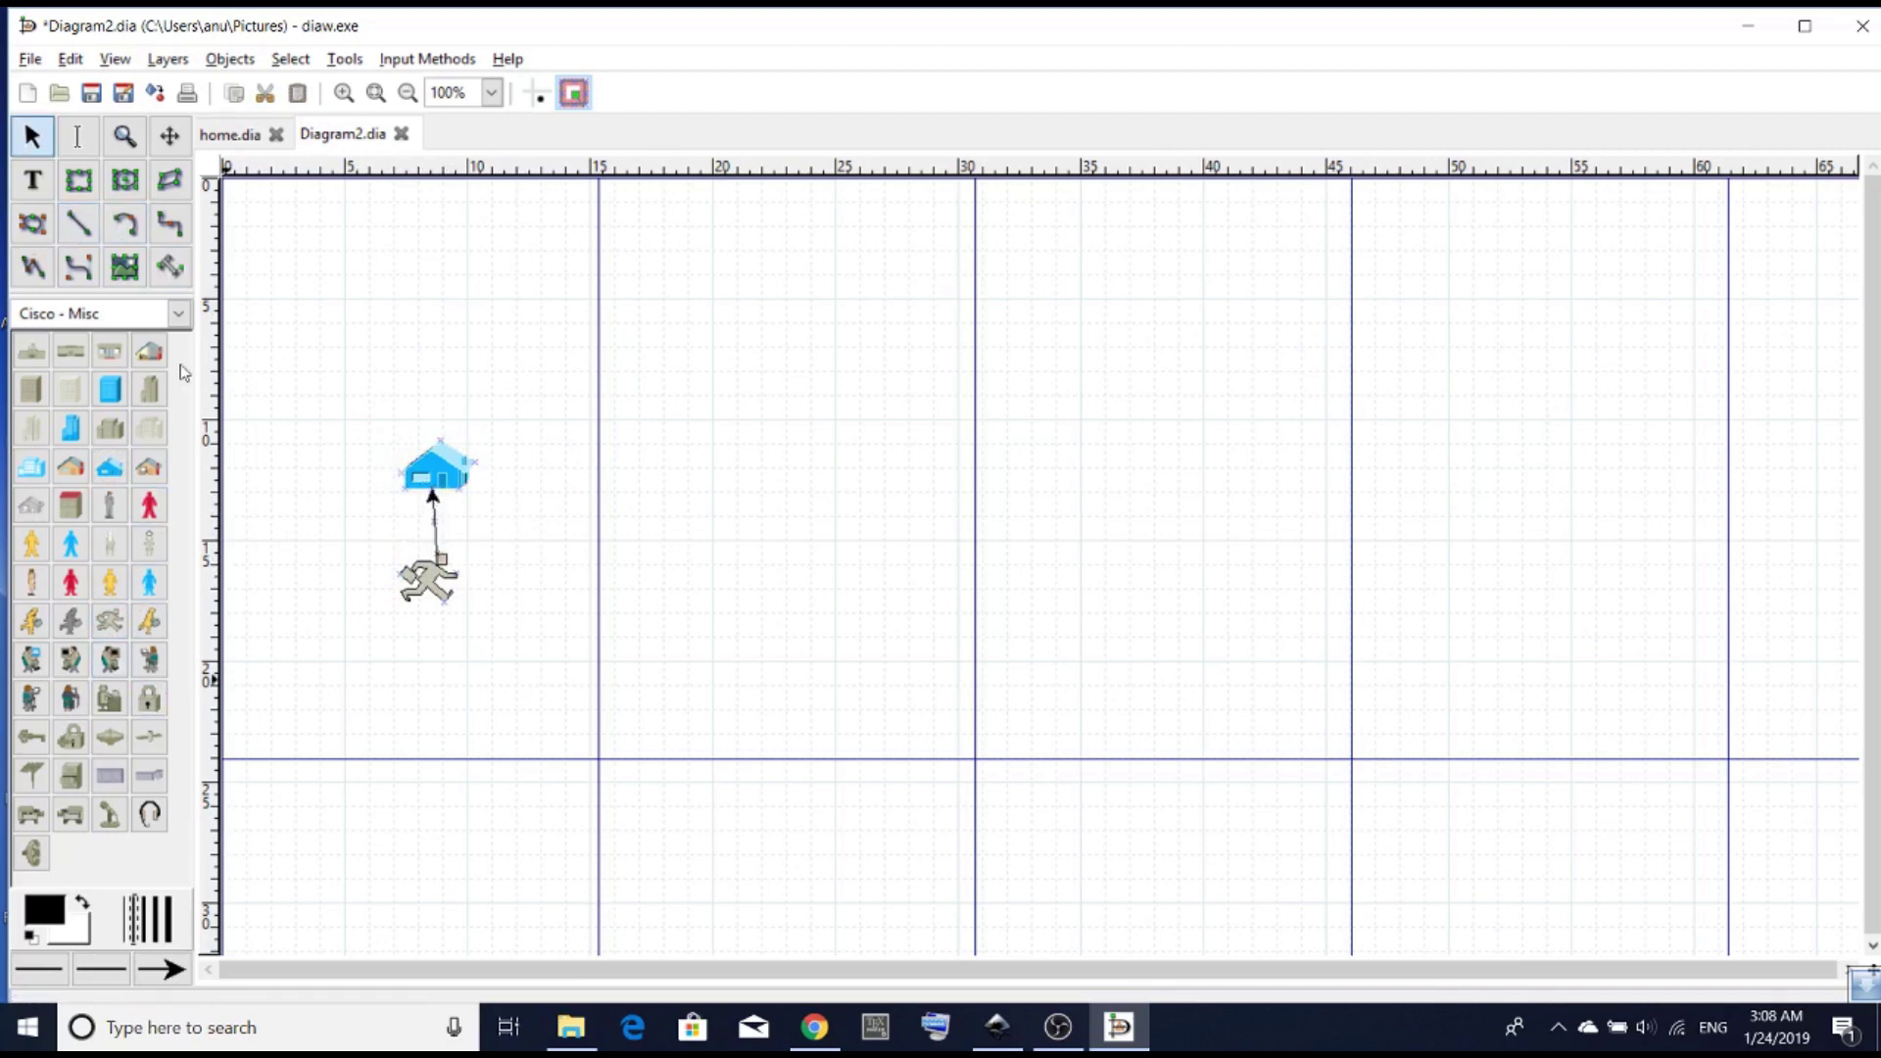
# Step: Place an electric switch symbol from the Electric sheet to the right of the house
pyautogui.click(181, 321)
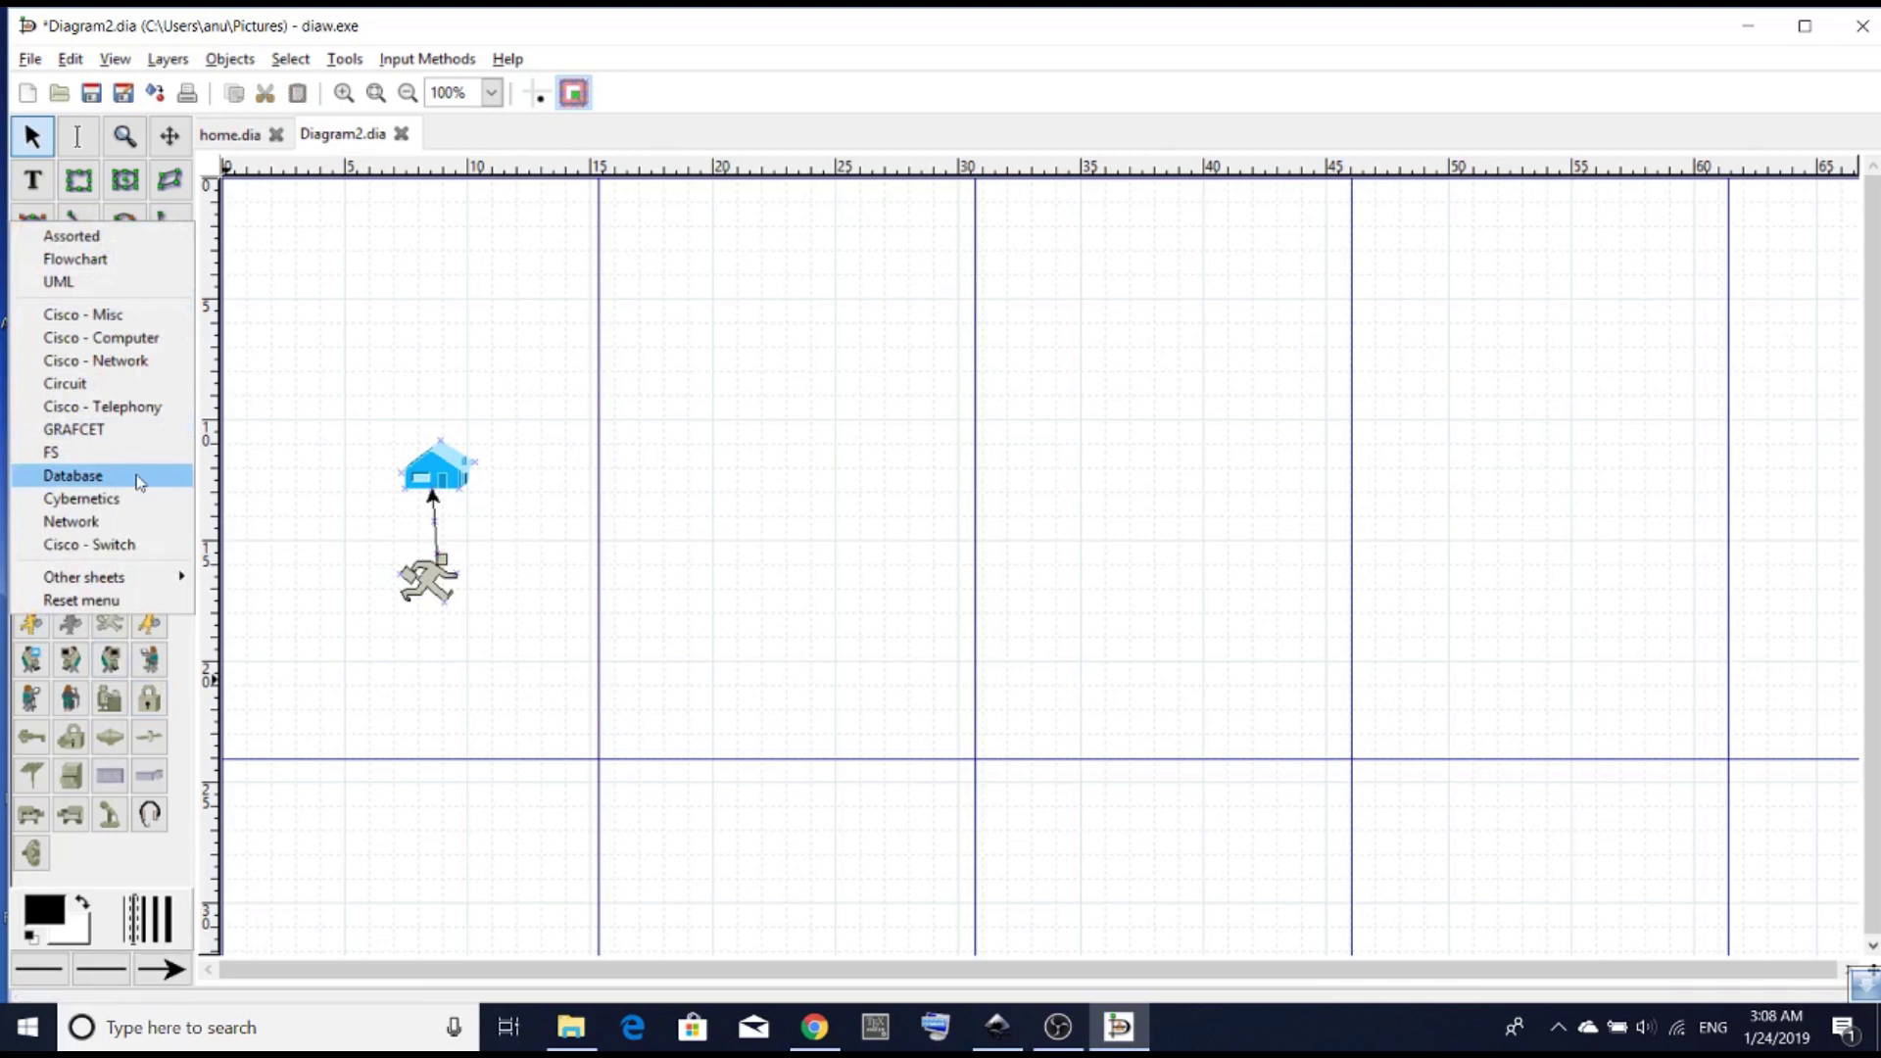
pyautogui.moveTo(141, 578)
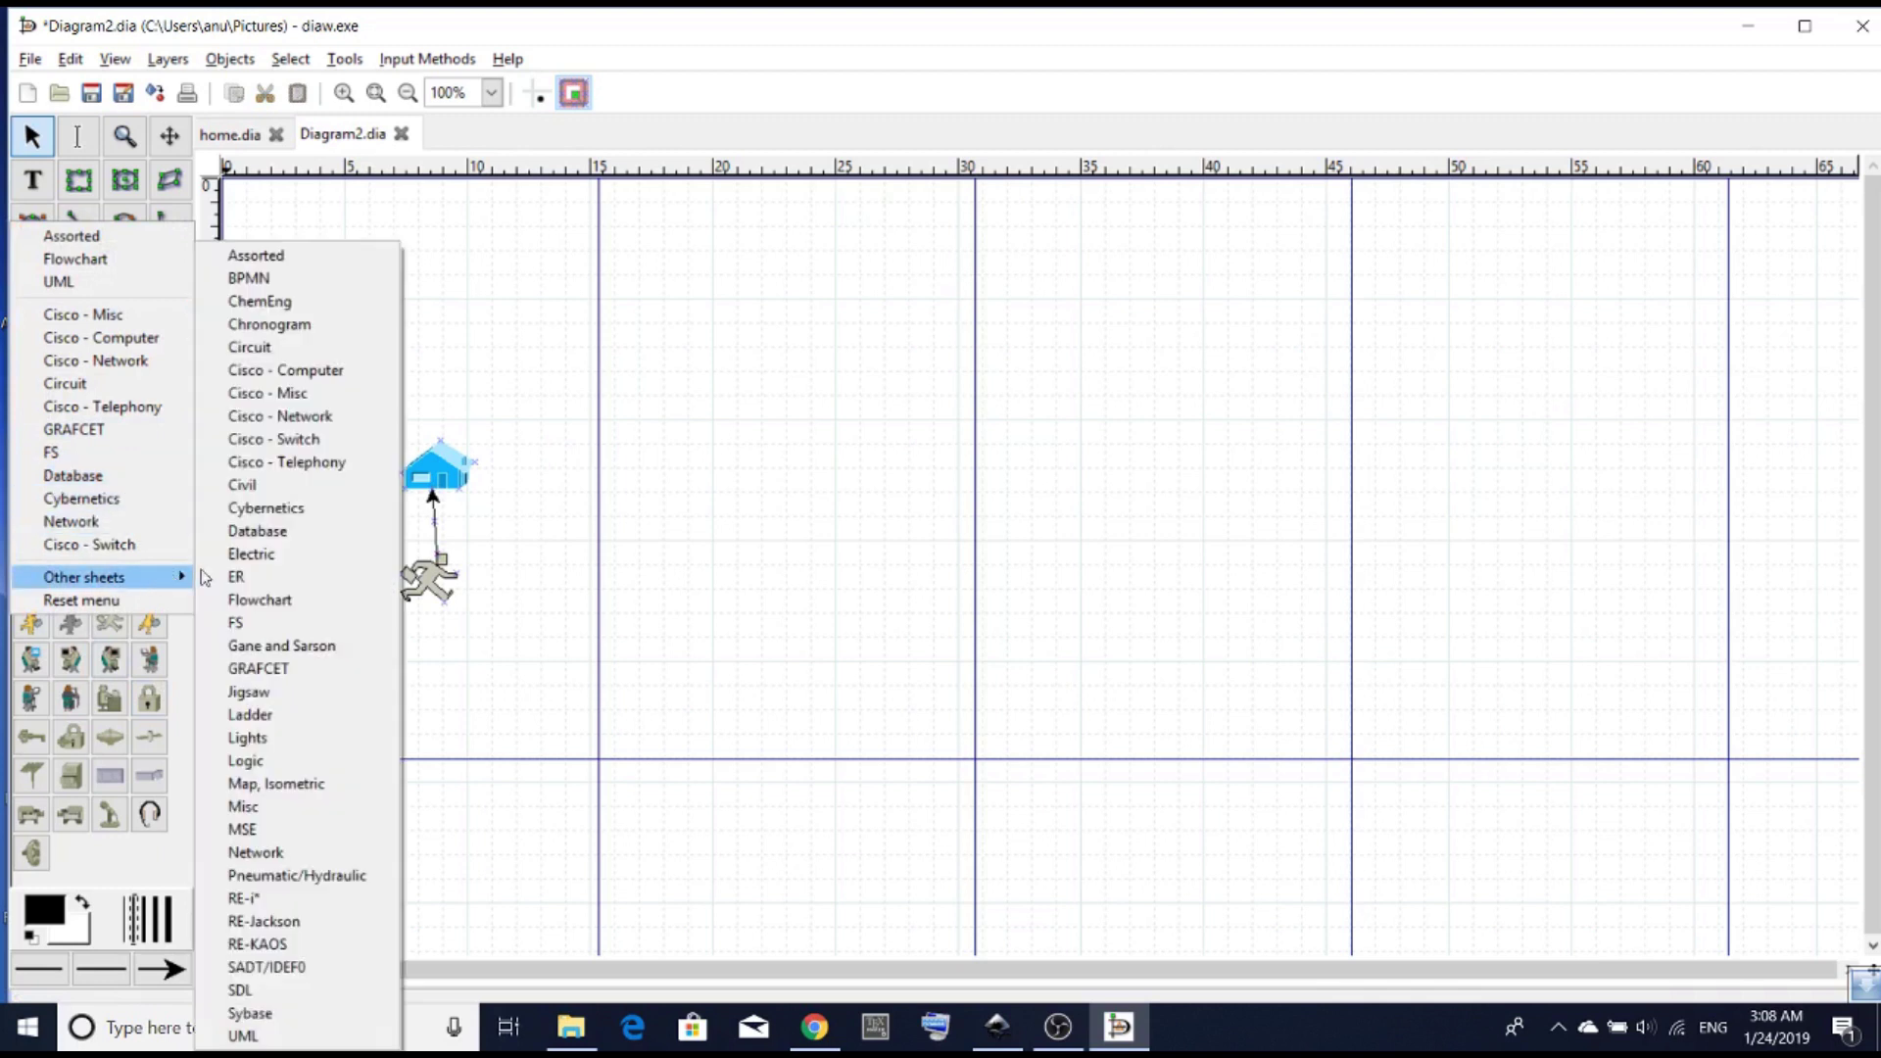
pyautogui.click(288, 568)
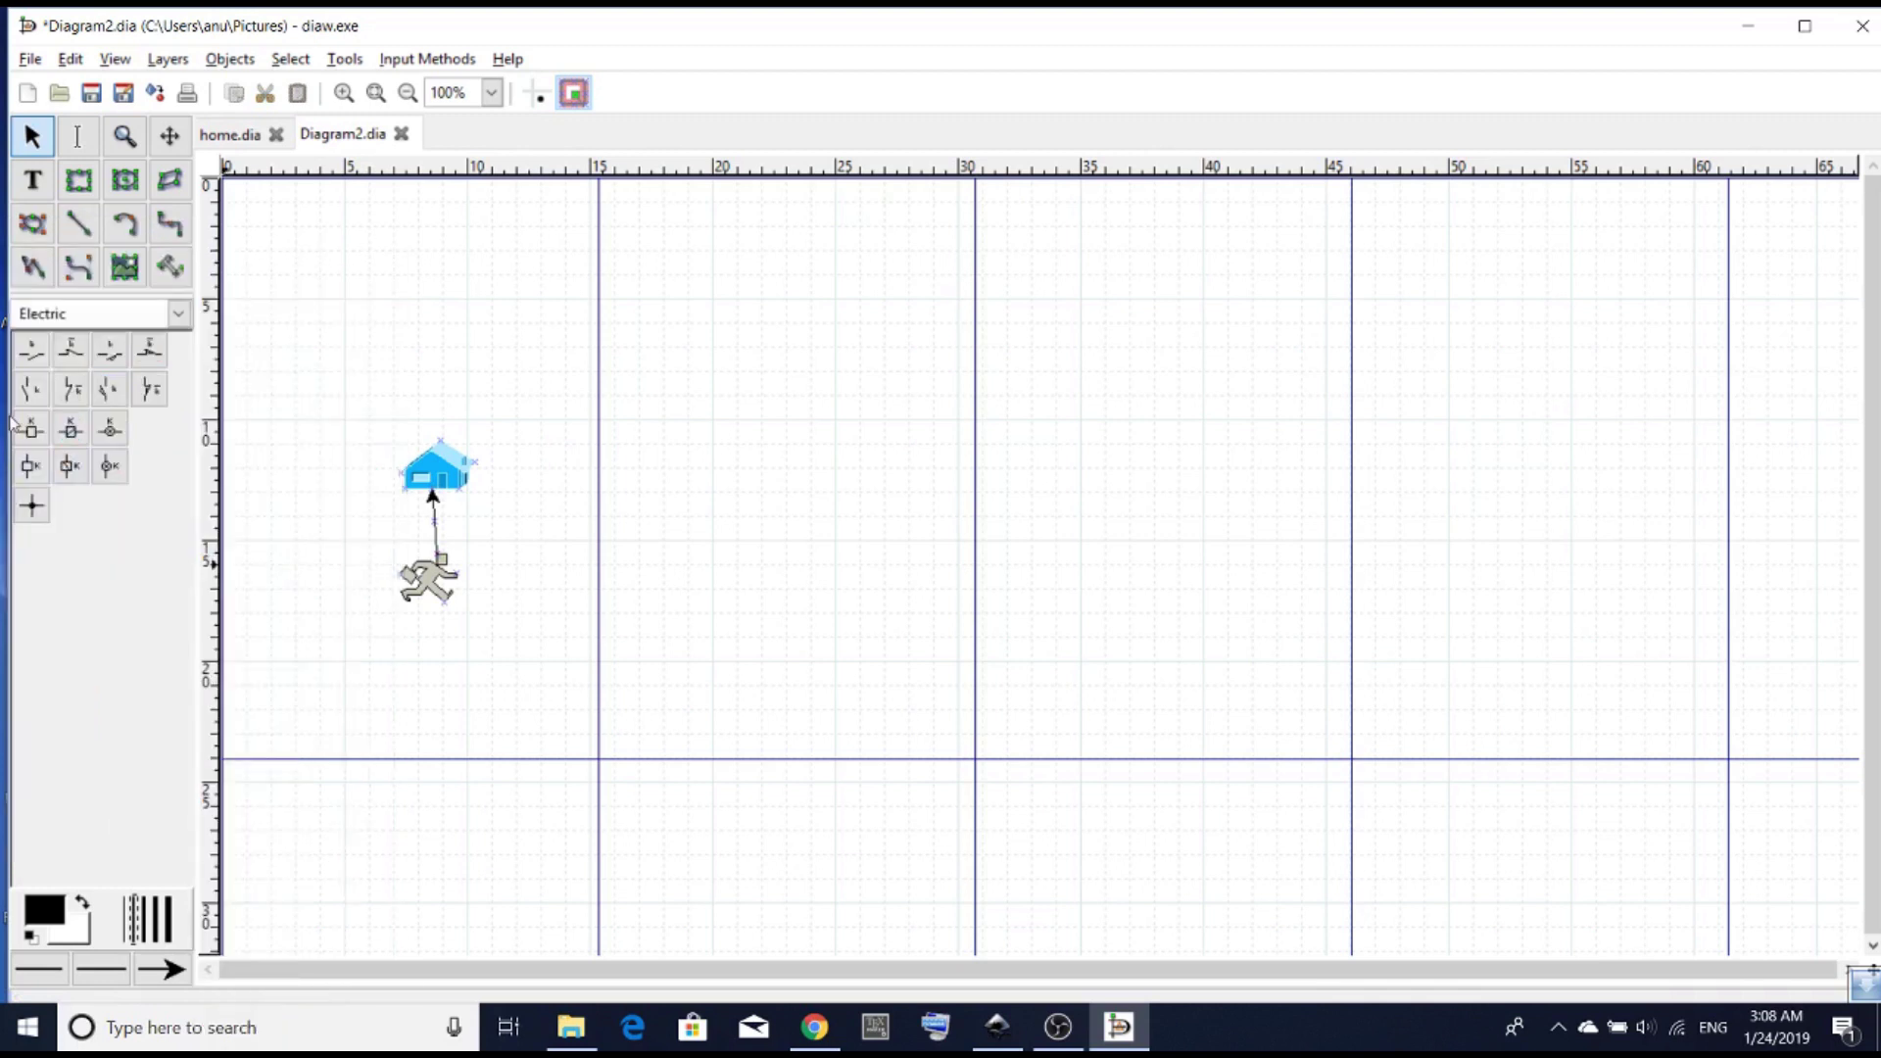
pyautogui.click(71, 389)
pyautogui.click(560, 408)
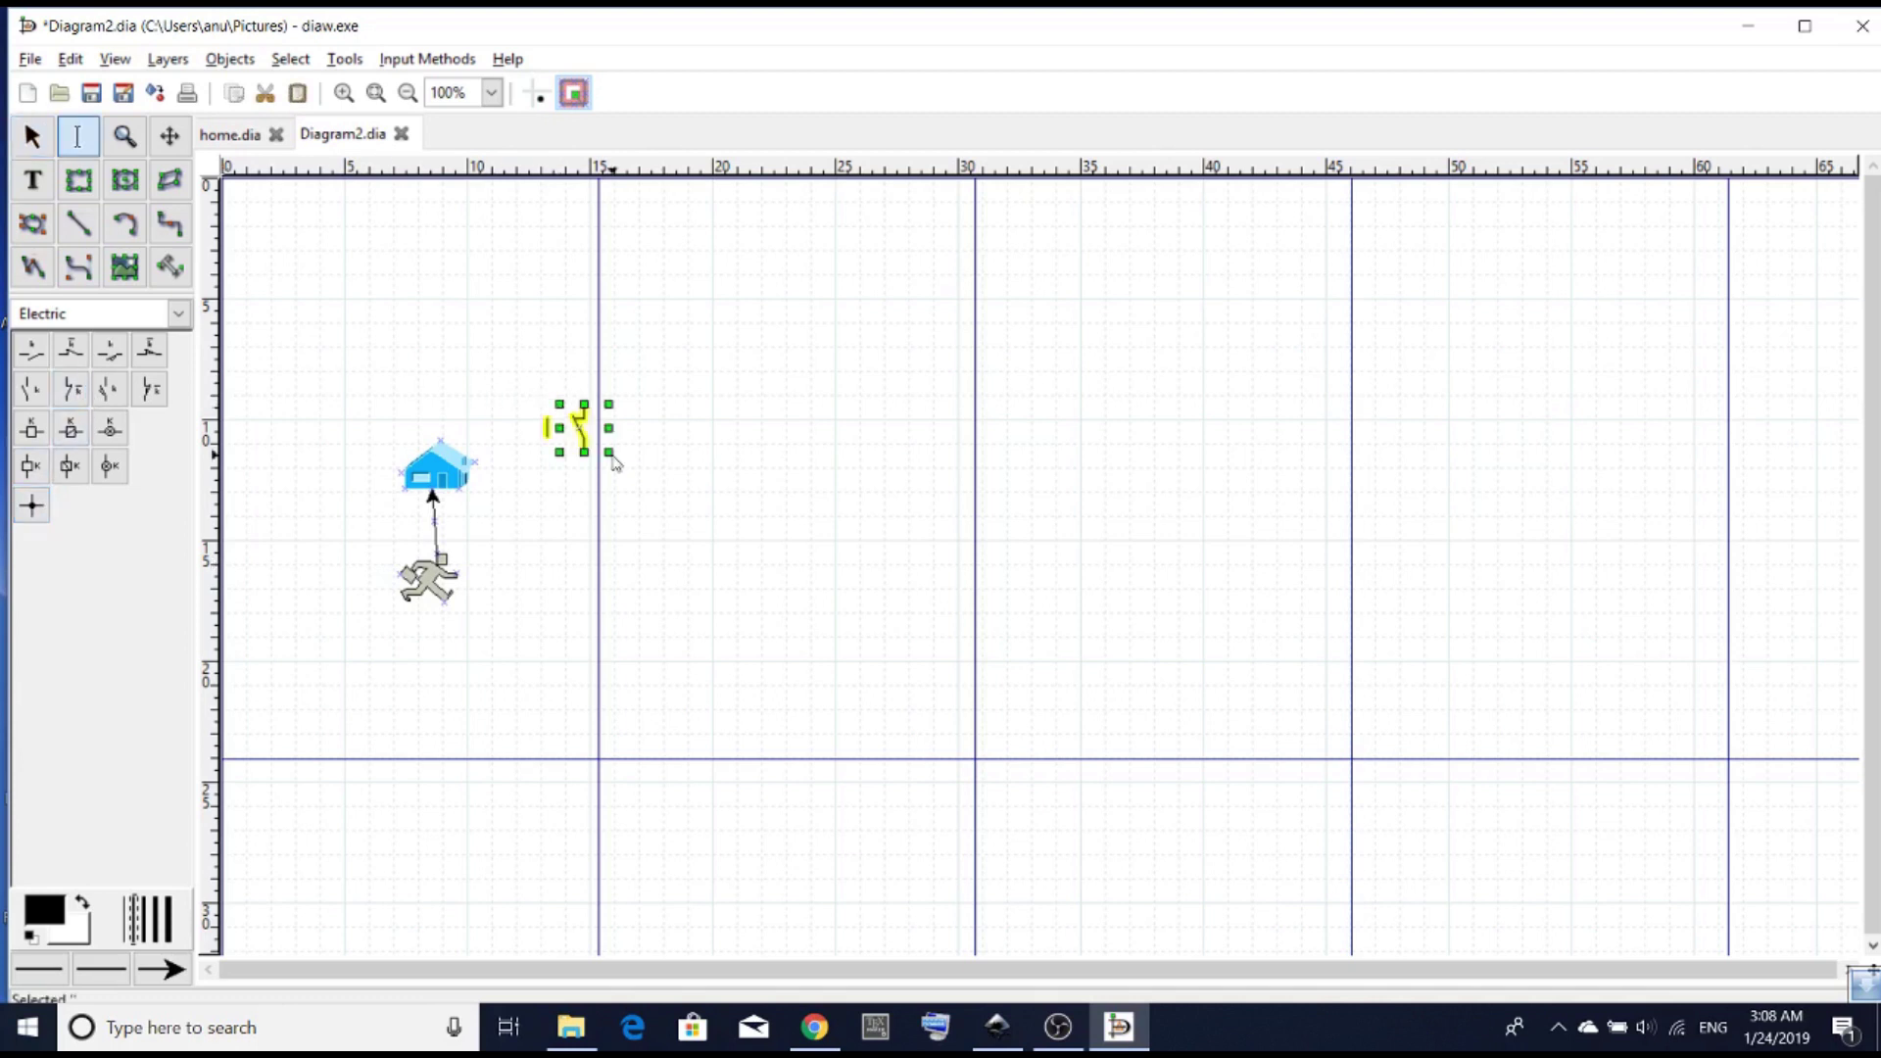
pyautogui.press('Escape')
pyautogui.click(708, 424)
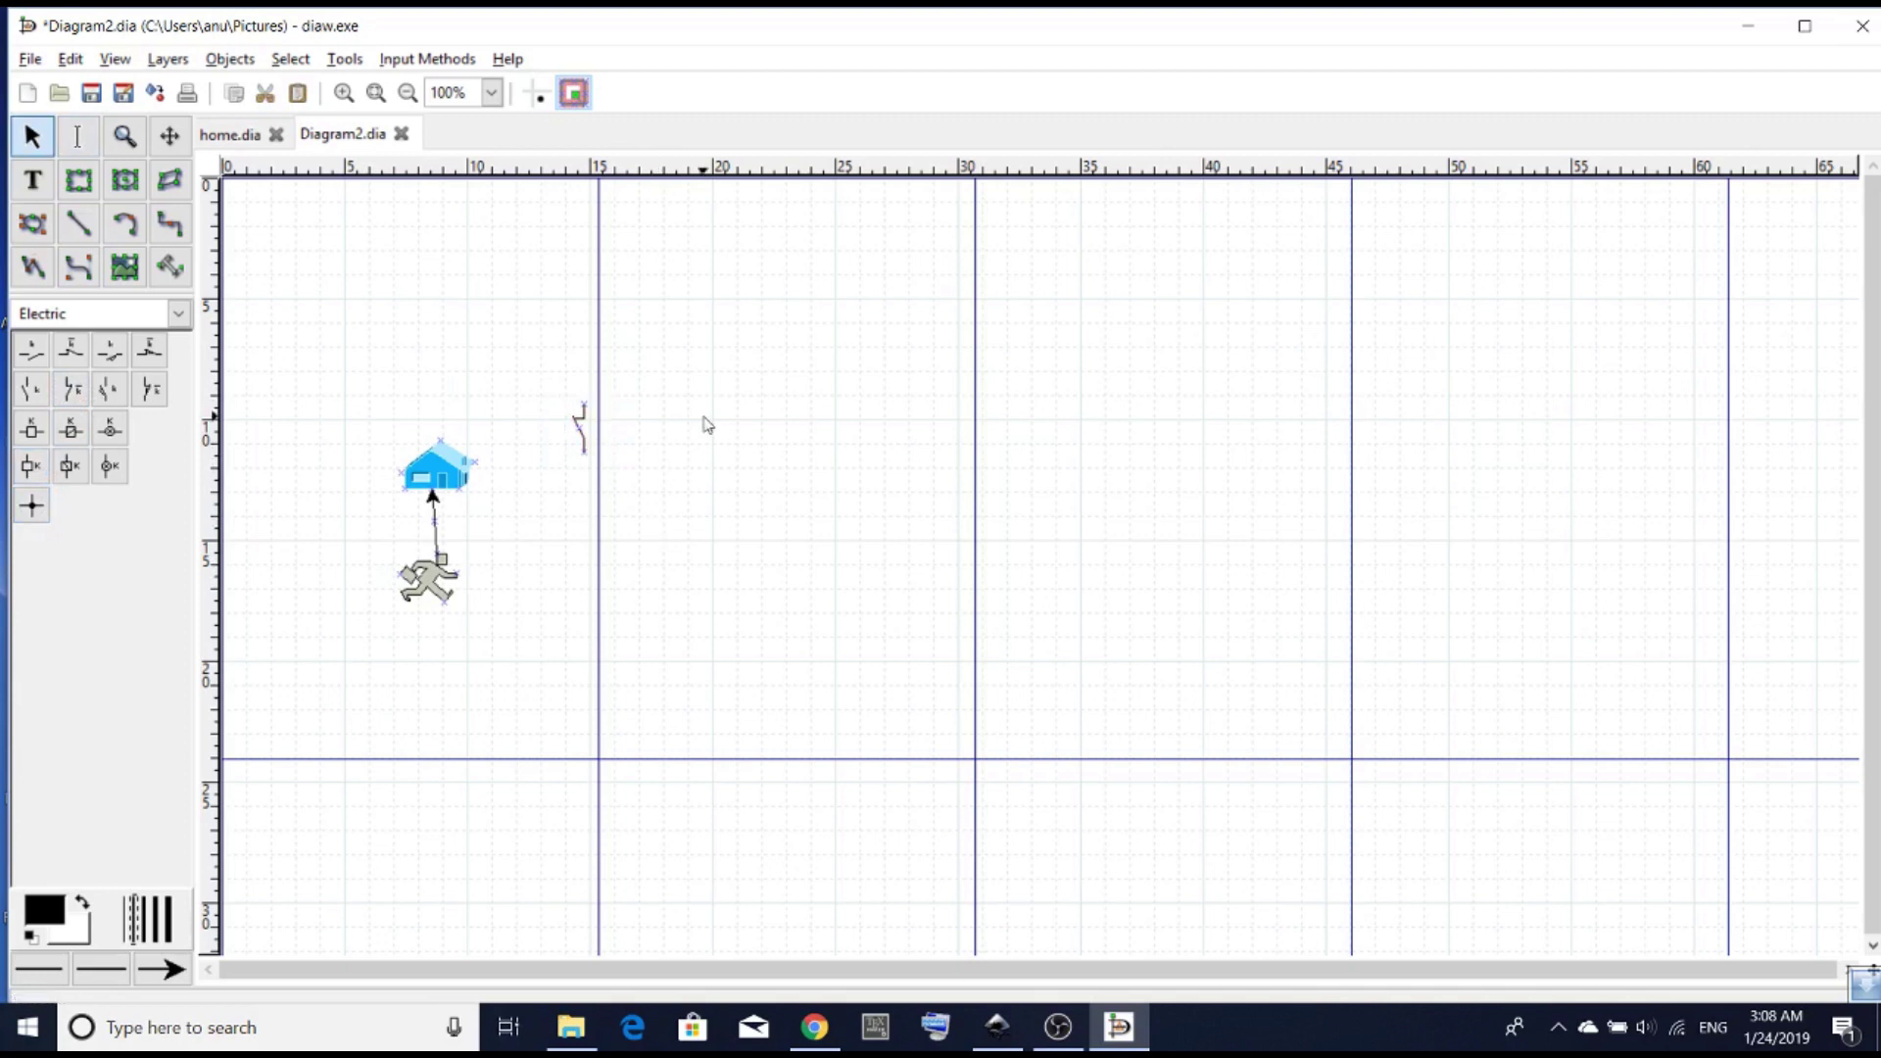
# Step: Add a database Table object from the Database sheet beside the switch
pyautogui.click(178, 313)
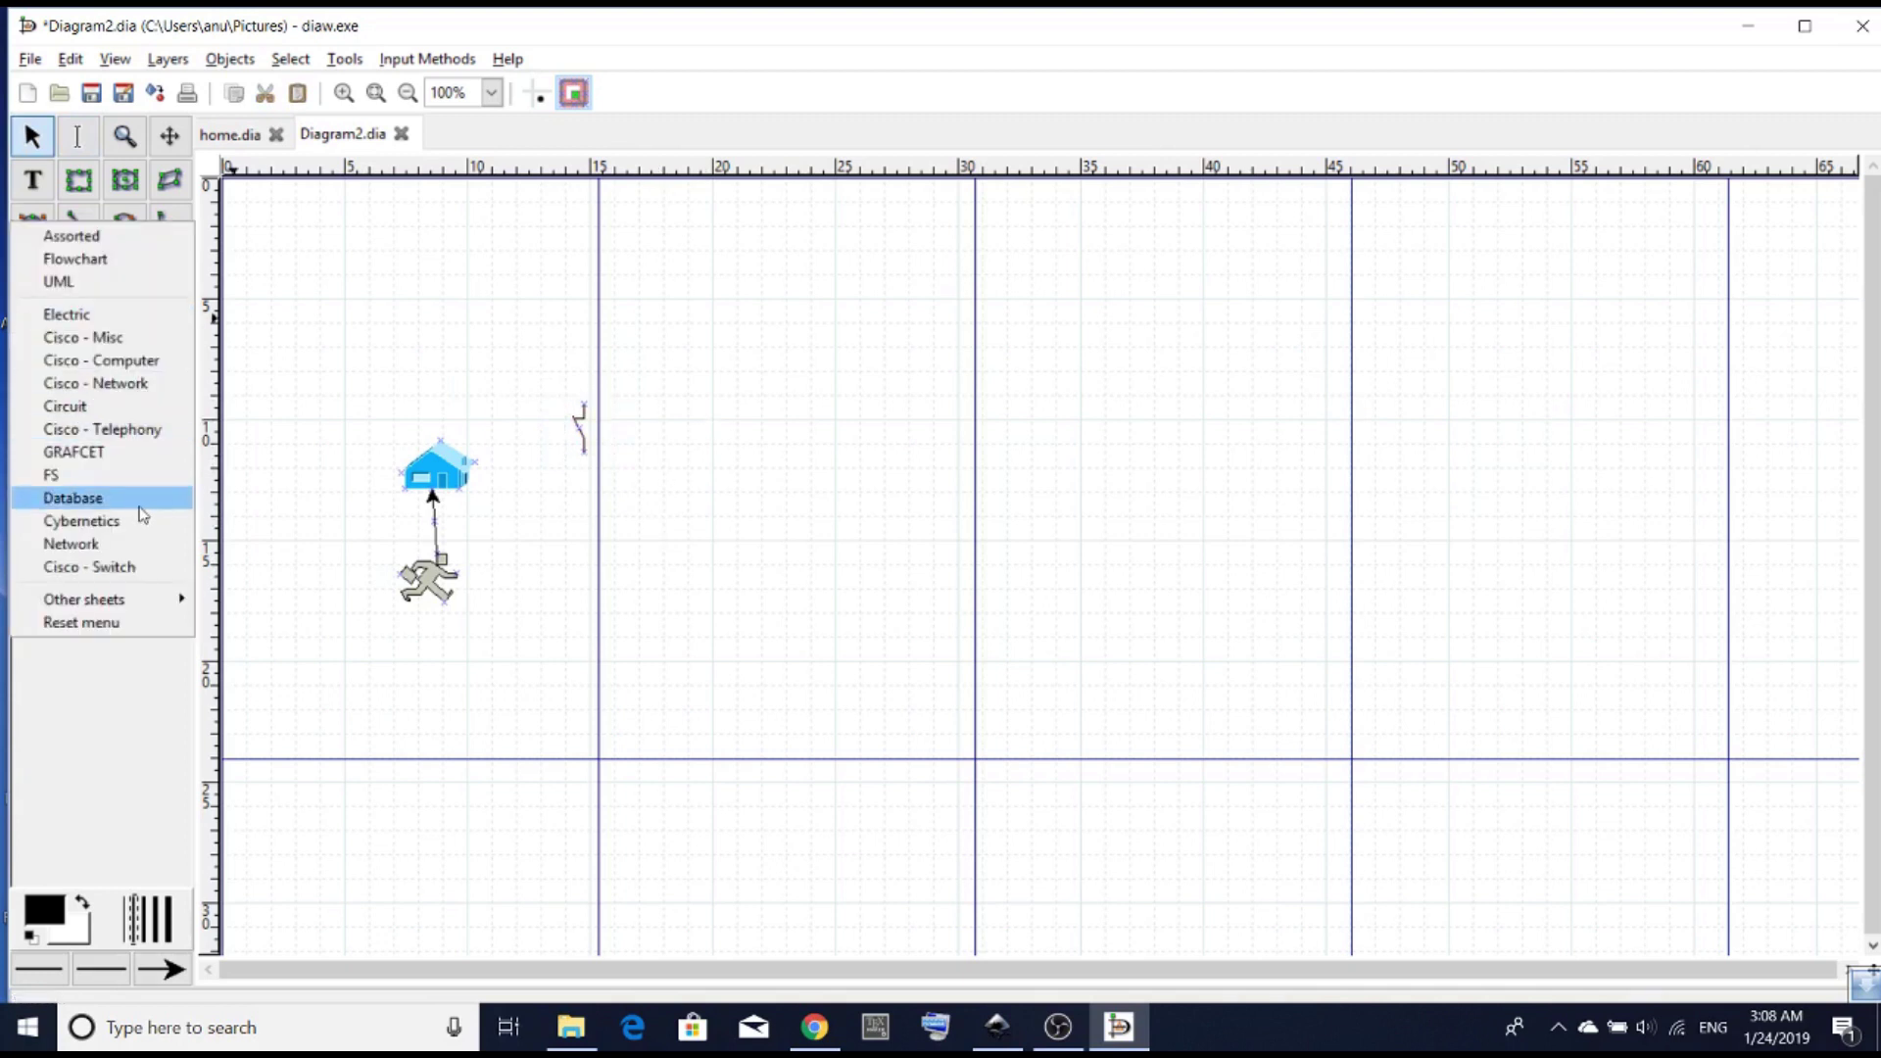
pyautogui.click(140, 505)
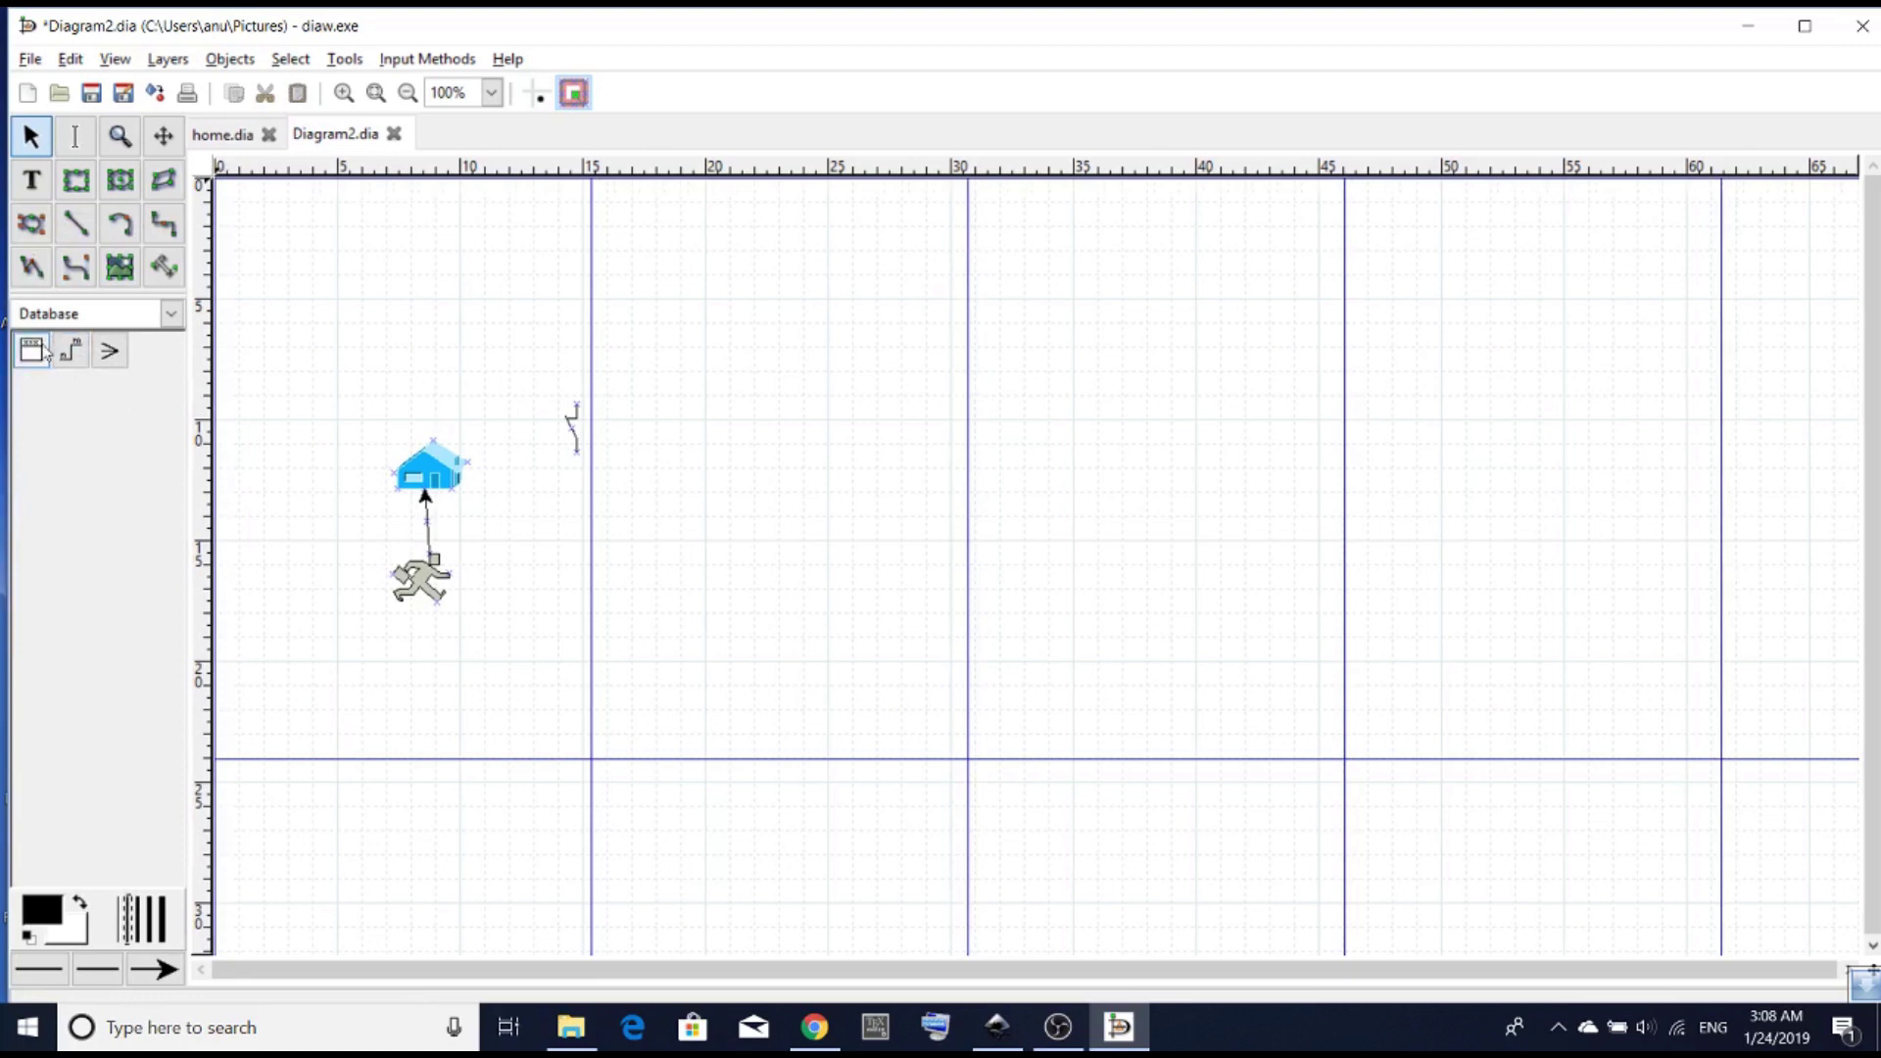
pyautogui.click(704, 329)
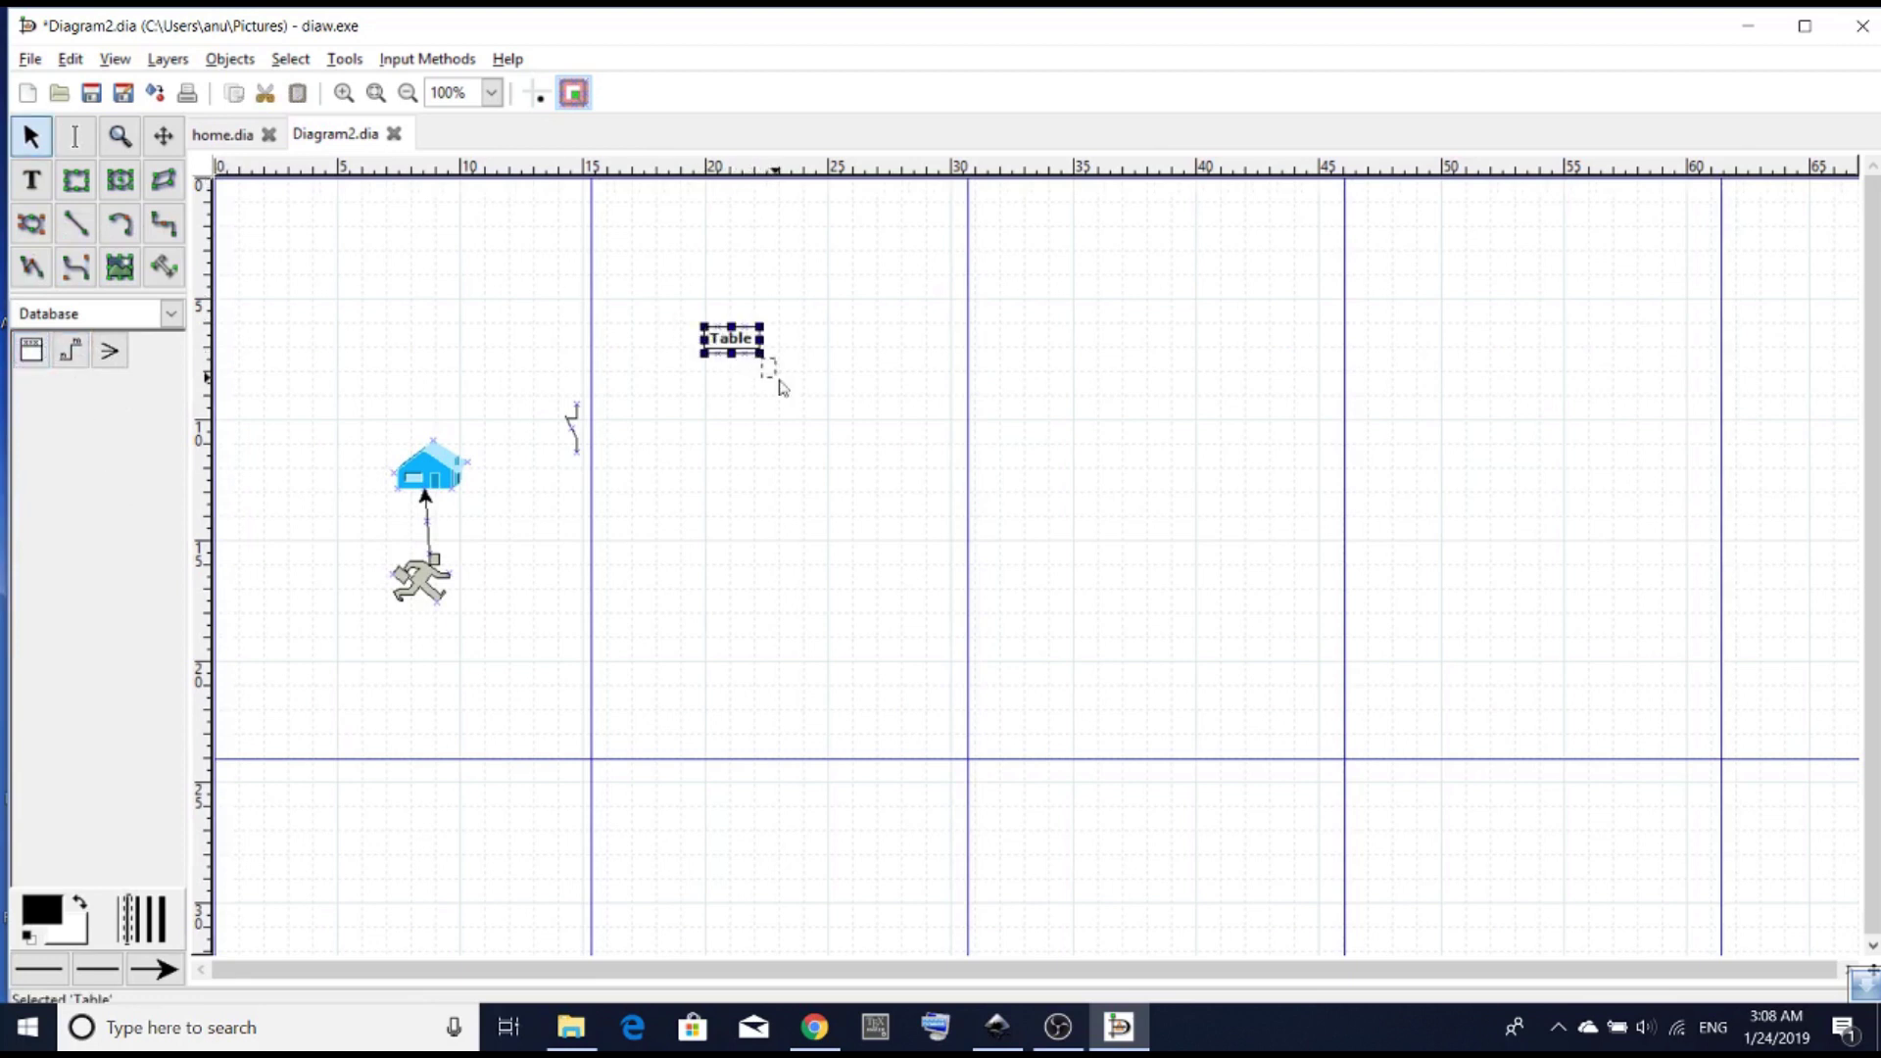
pyautogui.click(806, 443)
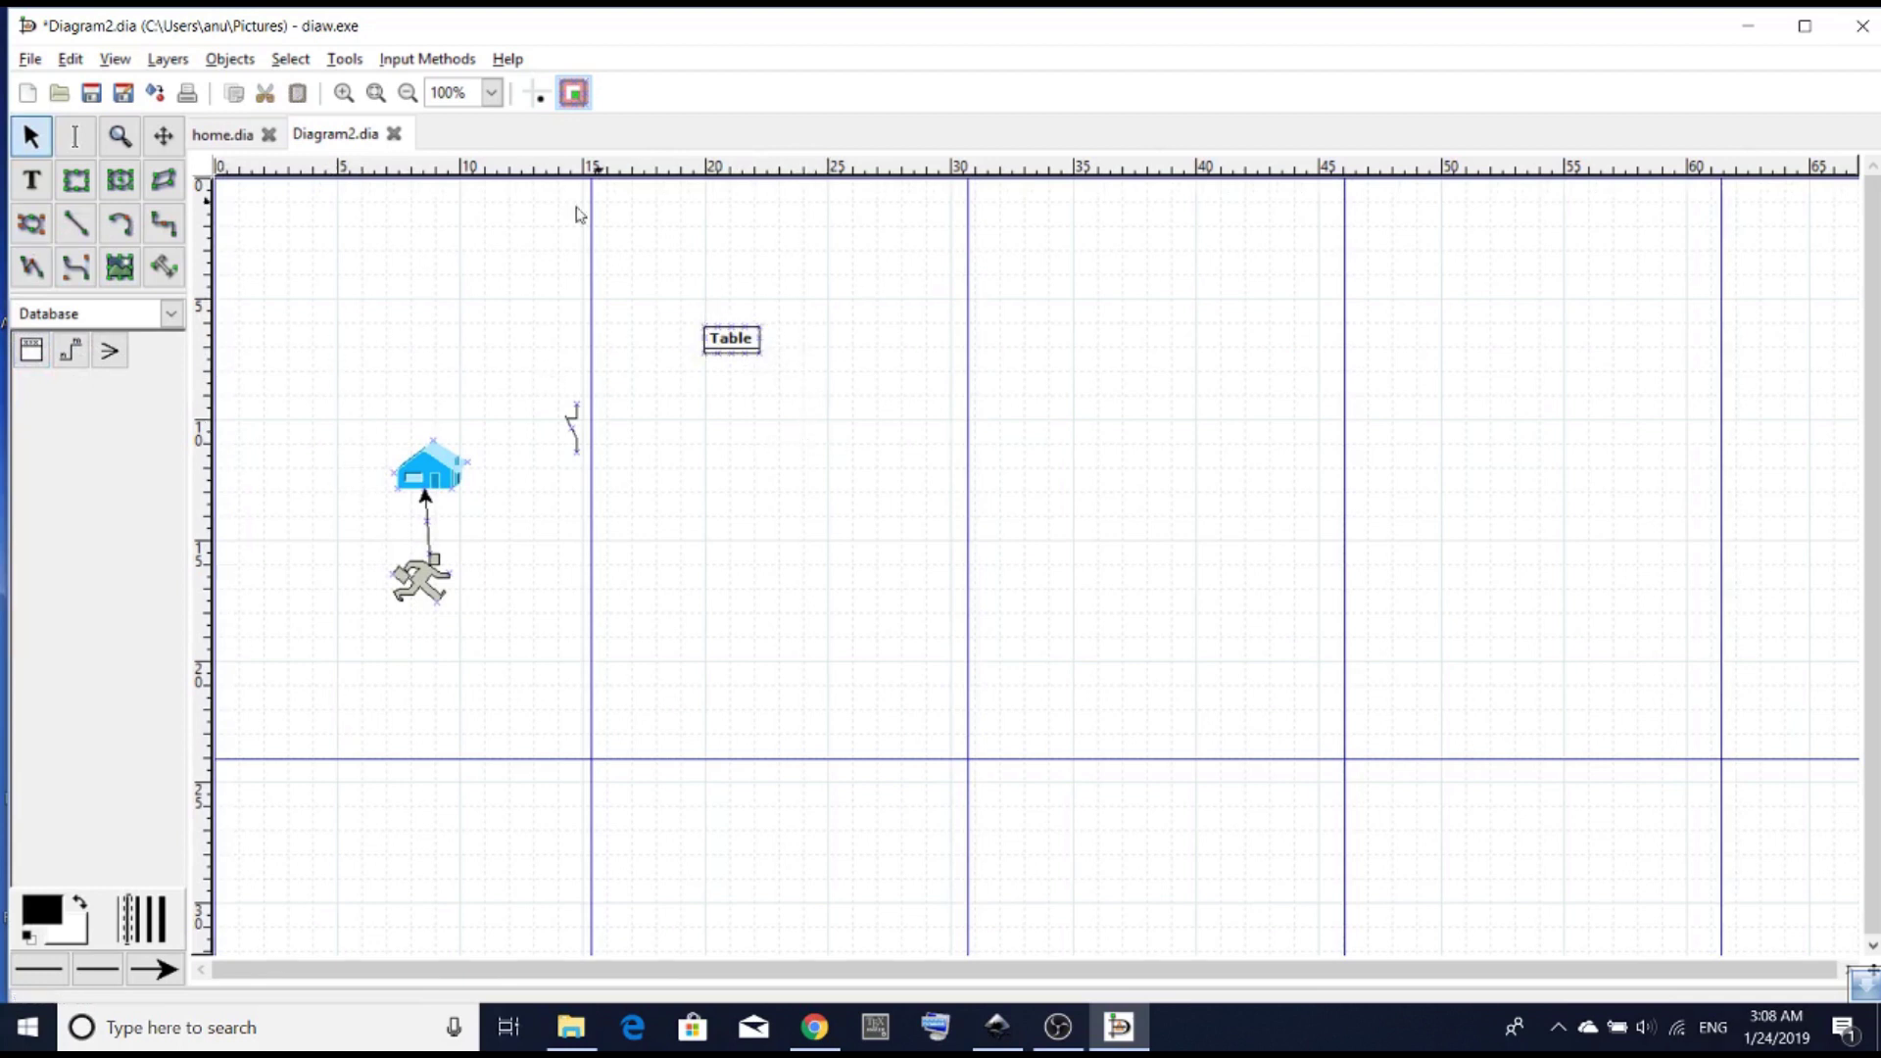
# Step: Save Diagram2.dia under the new name test2.dia in the Pictures folder
pyautogui.click(29, 61)
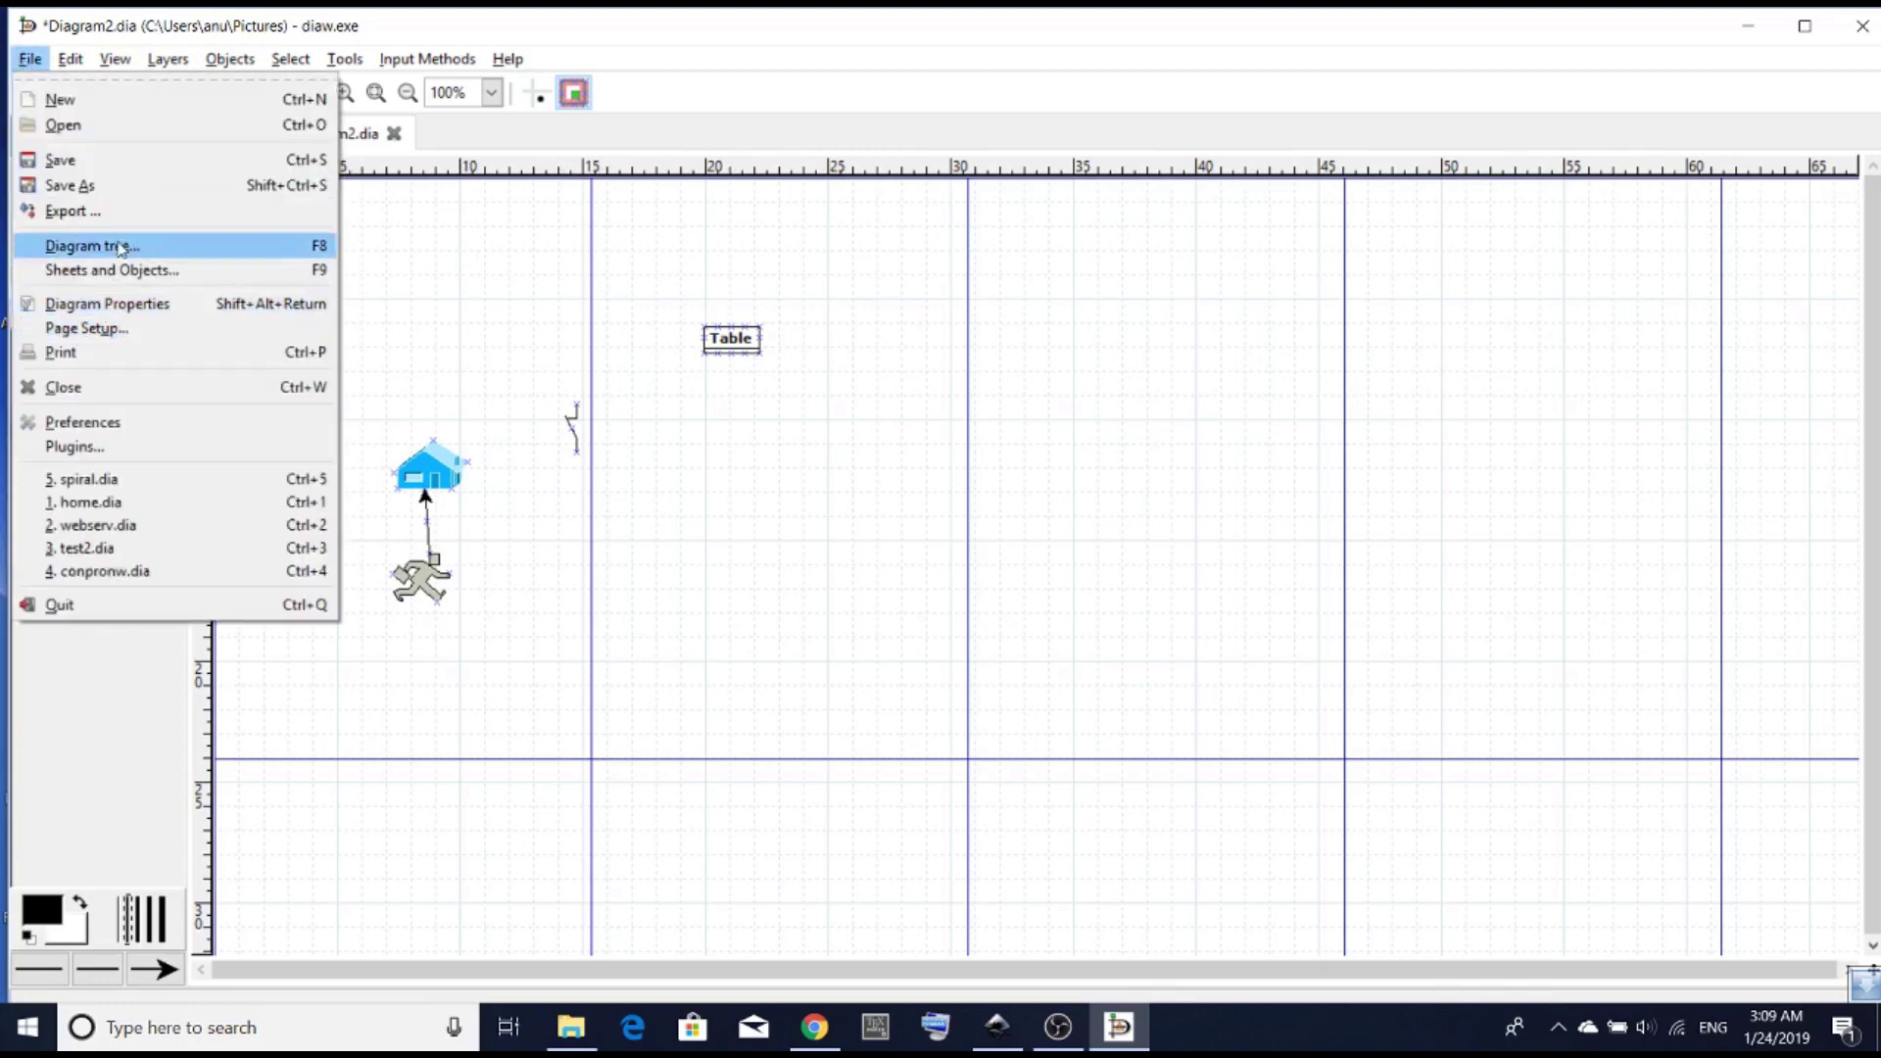
pyautogui.click(130, 167)
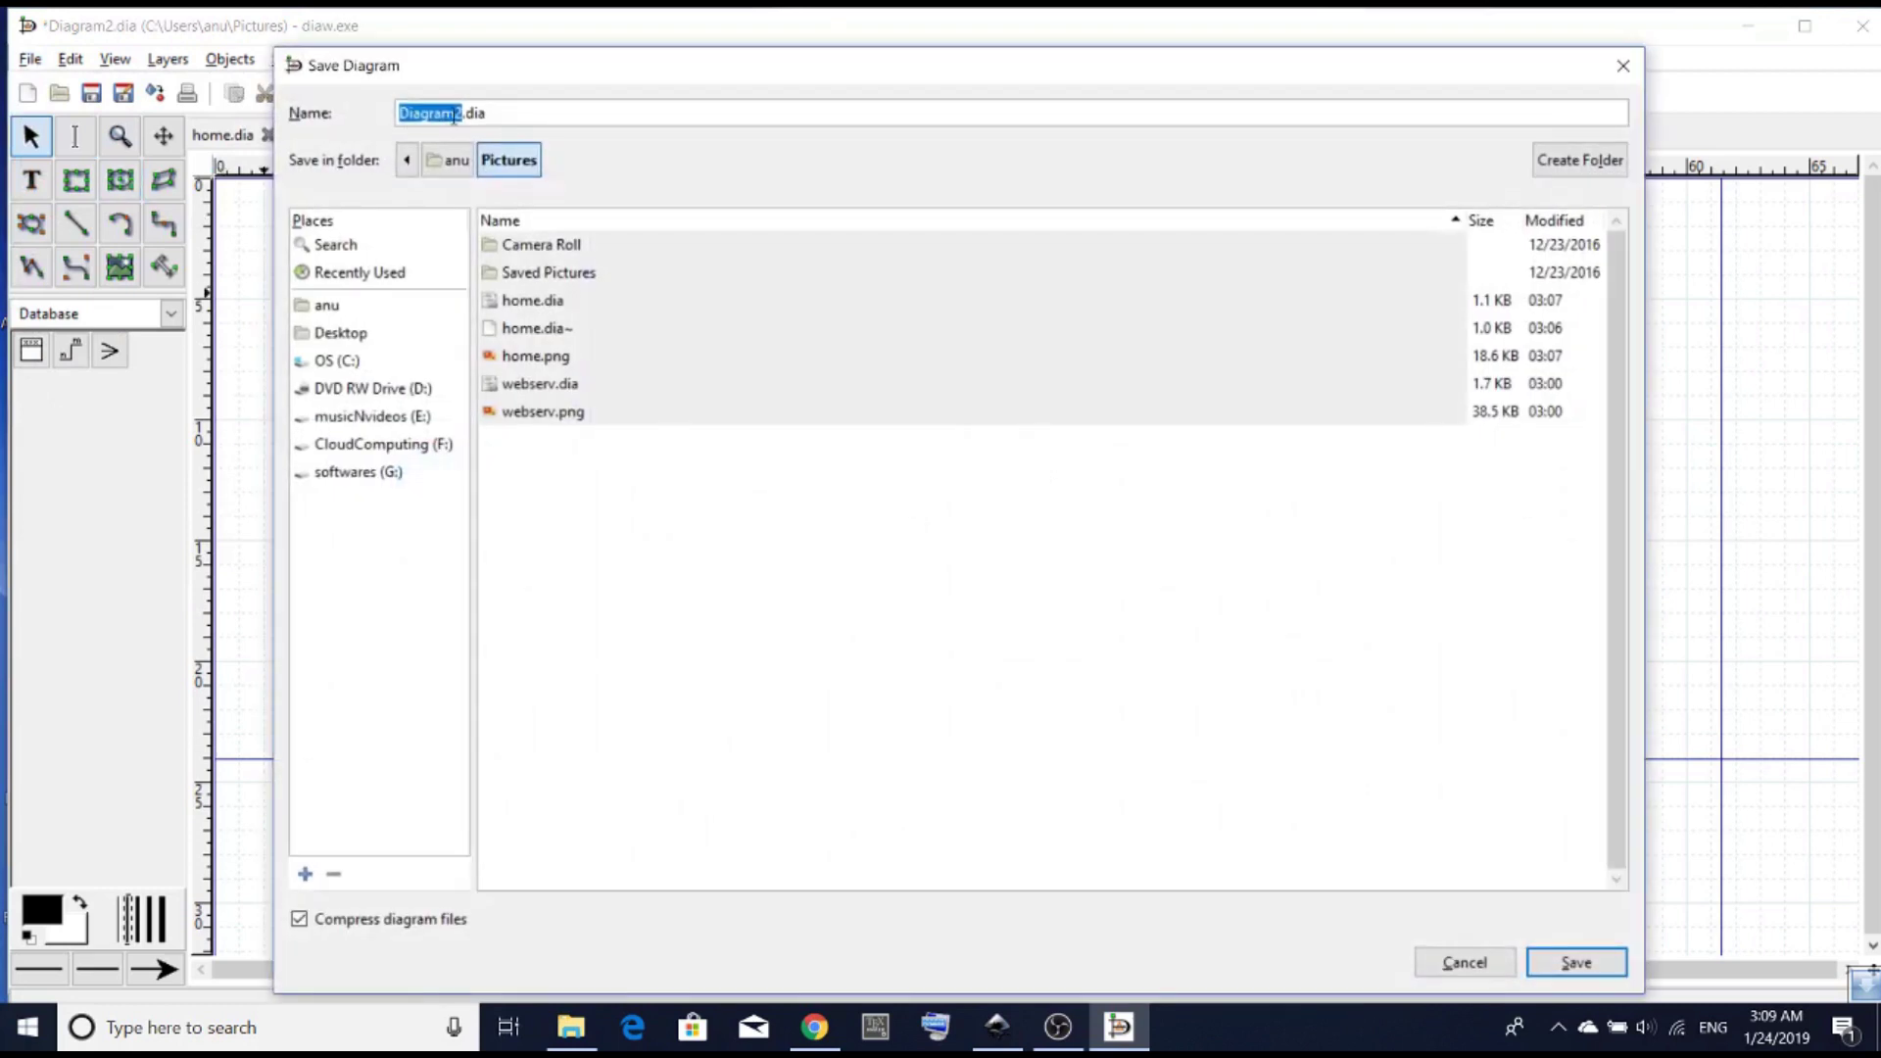
pyautogui.click(454, 115)
pyautogui.press('BackSpace')
pyautogui.press('BackSpace')
pyautogui.press('BackSpace')
pyautogui.press('BackSpace')
pyautogui.press('BackSpace')
pyautogui.press('BackSpace')
pyautogui.press('BackSpace')
pyautogui.write('test')
pyautogui.click(1567, 965)
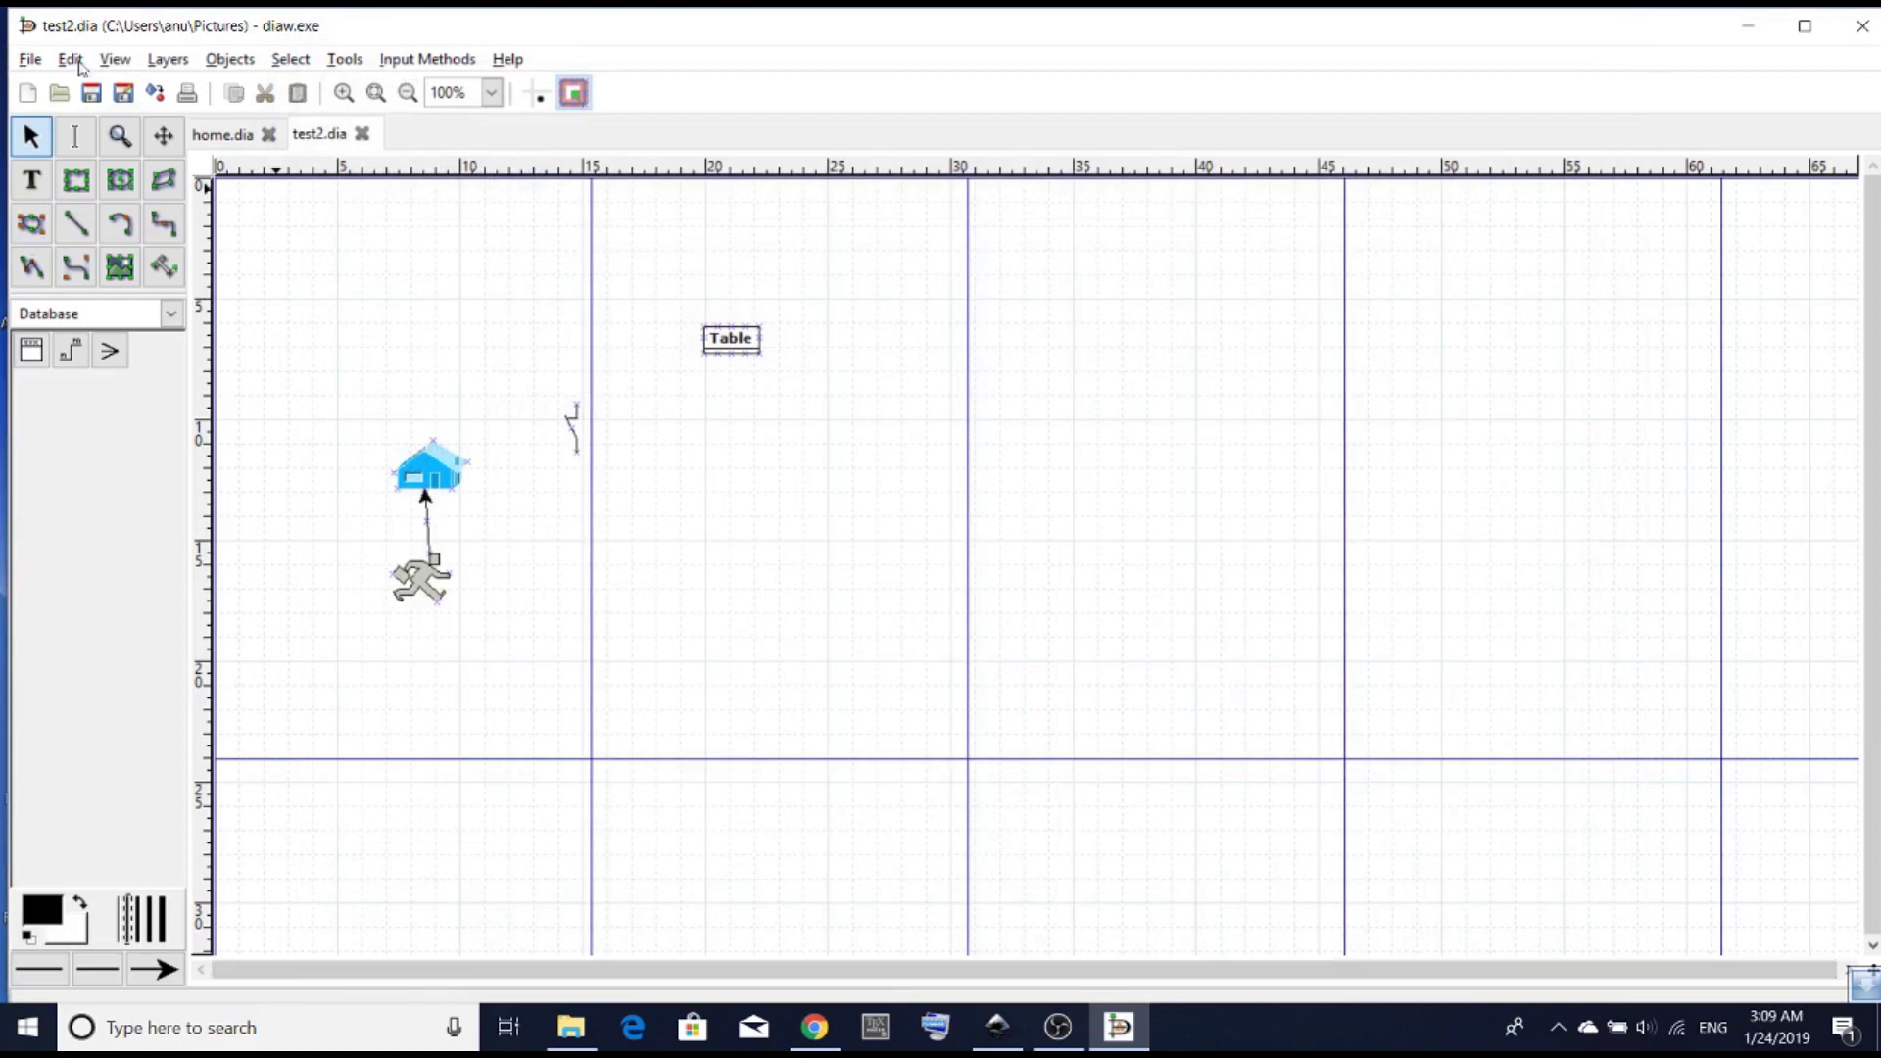
# Step: Export the test2 diagram to Pictures as test2.png in Cairo PNG format
pyautogui.click(30, 60)
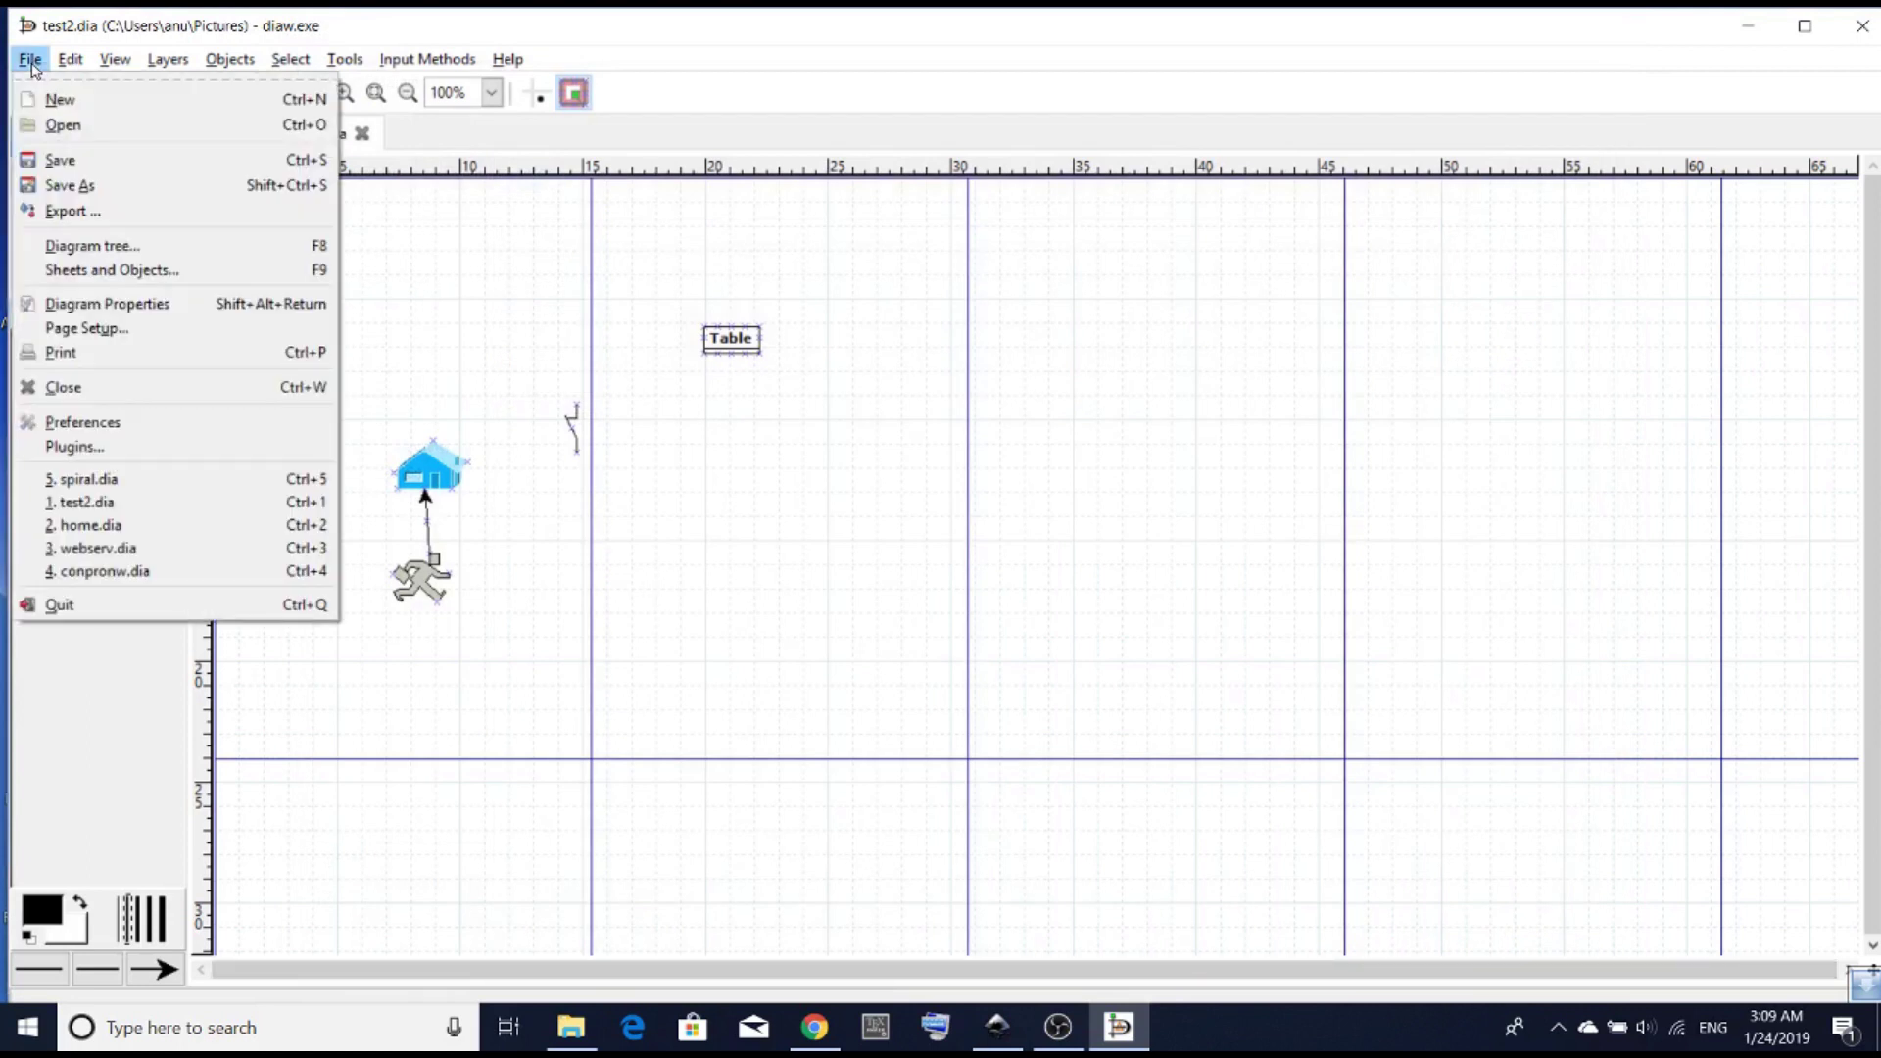
pyautogui.click(64, 212)
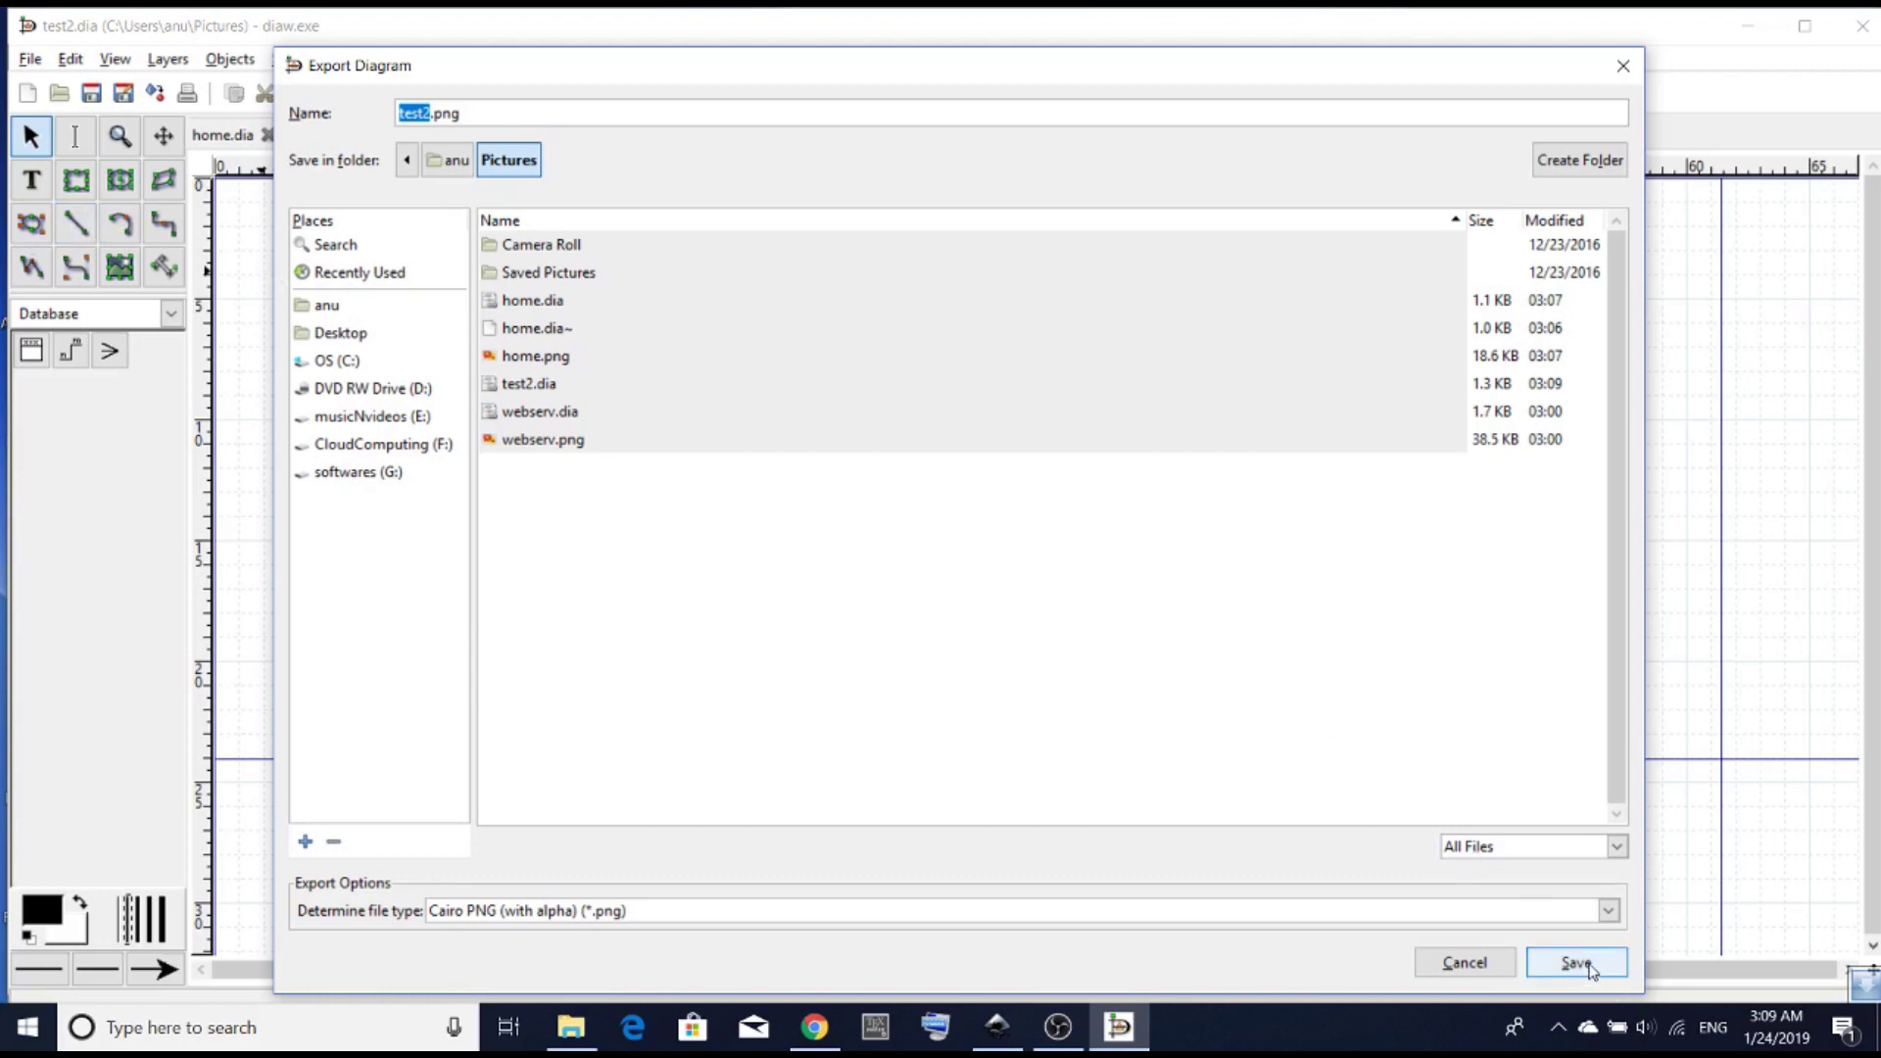
pyautogui.click(1590, 966)
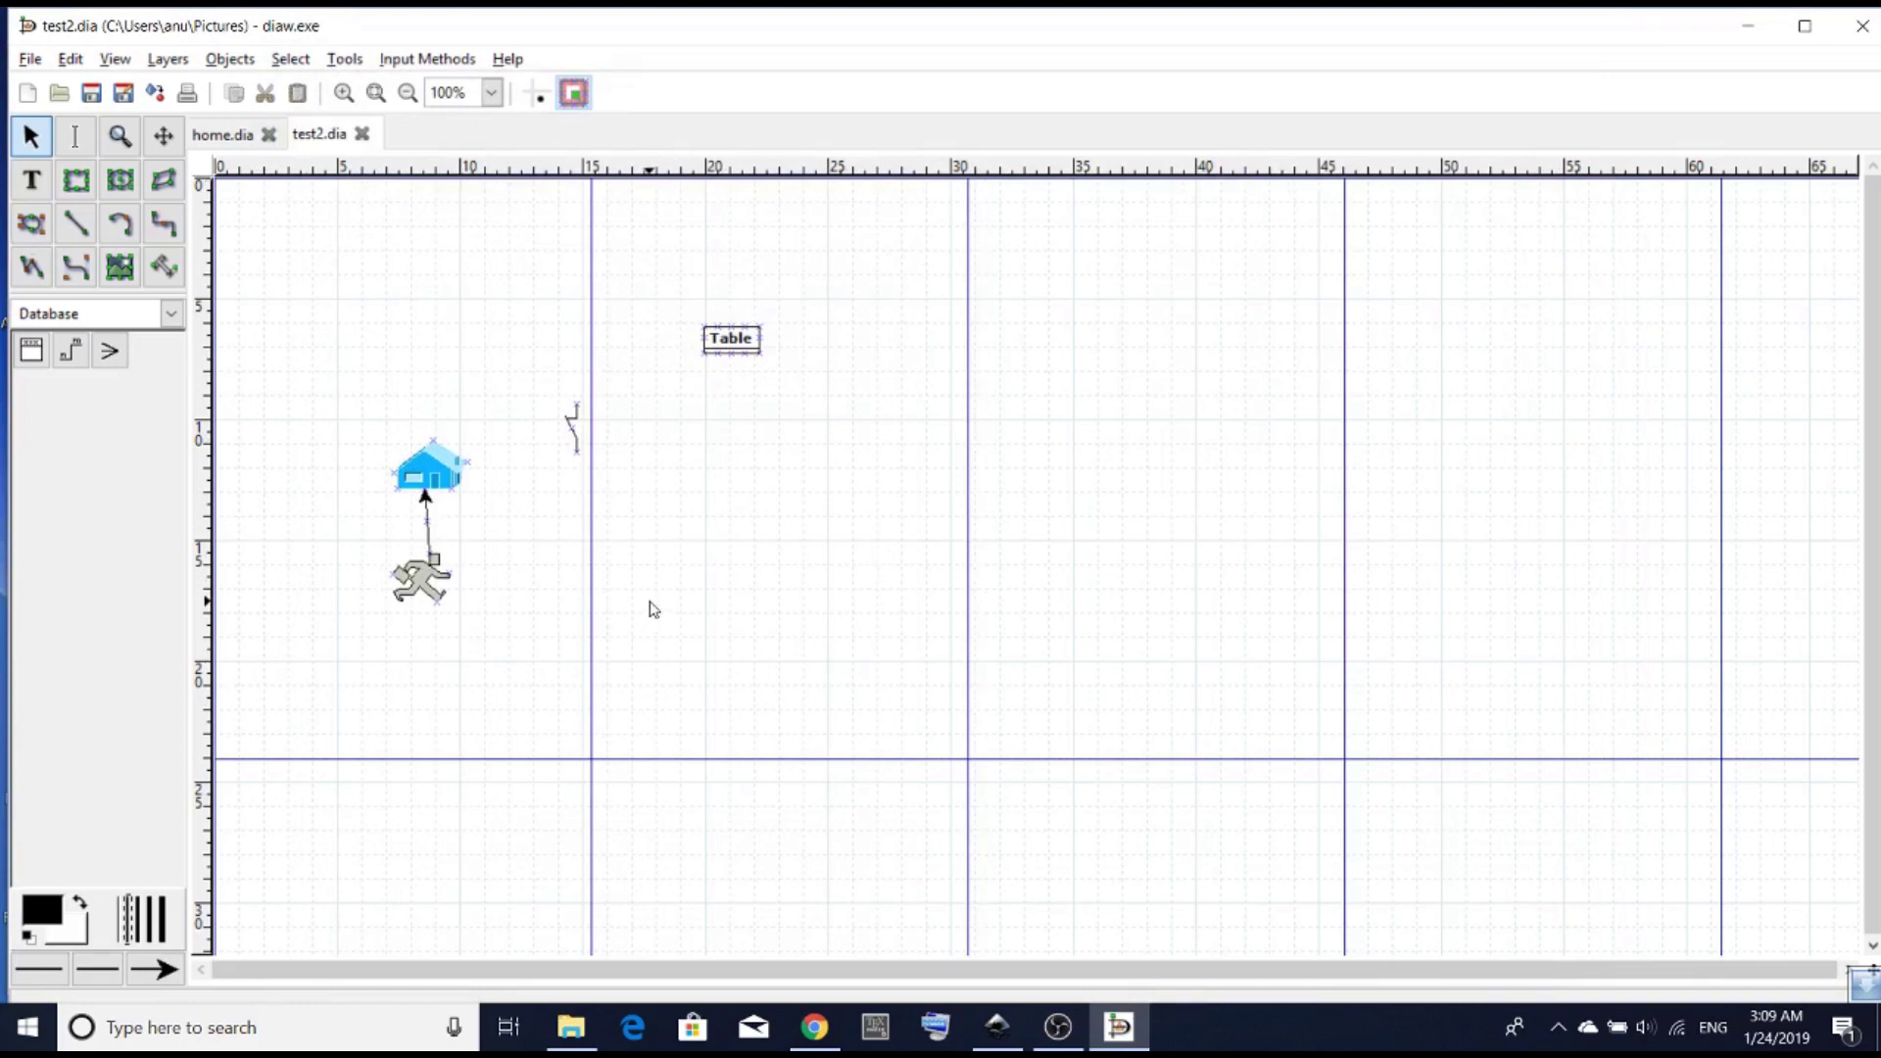
# Step: Quit Dia via the File menu
pyautogui.click(32, 61)
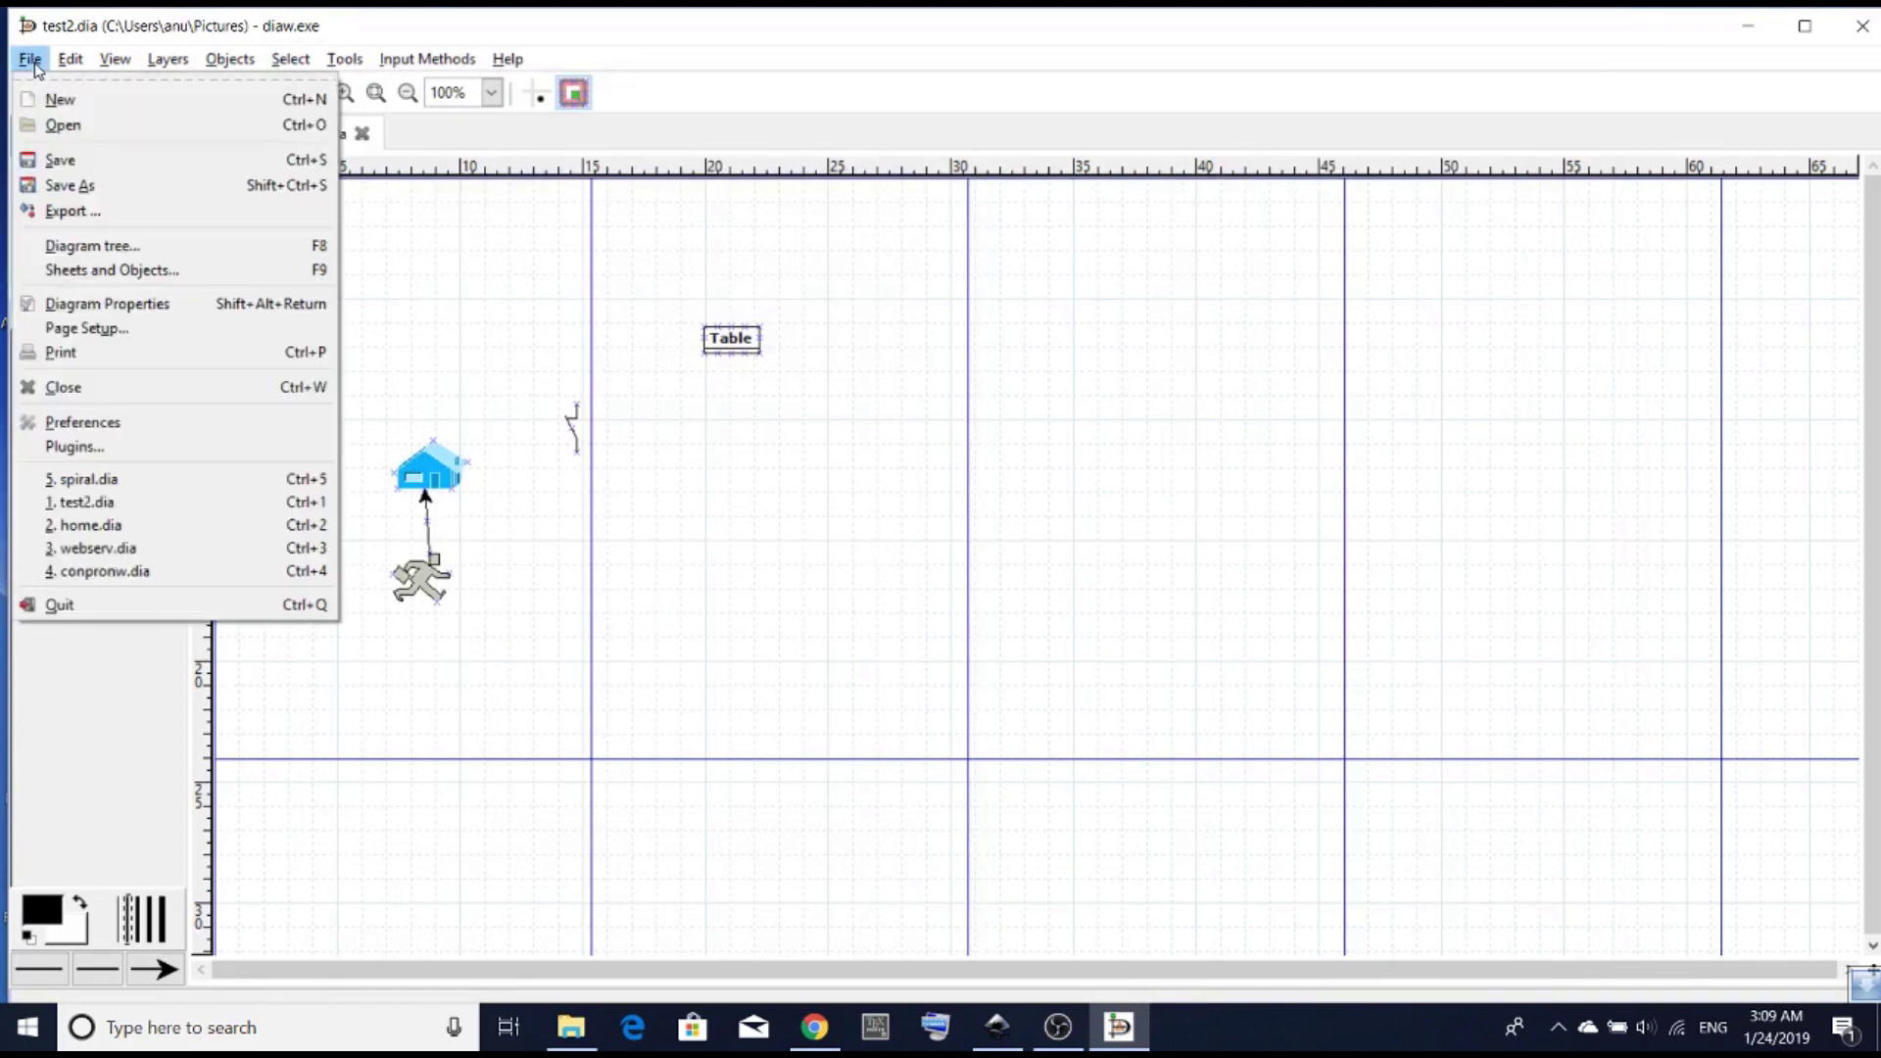
pyautogui.click(103, 607)
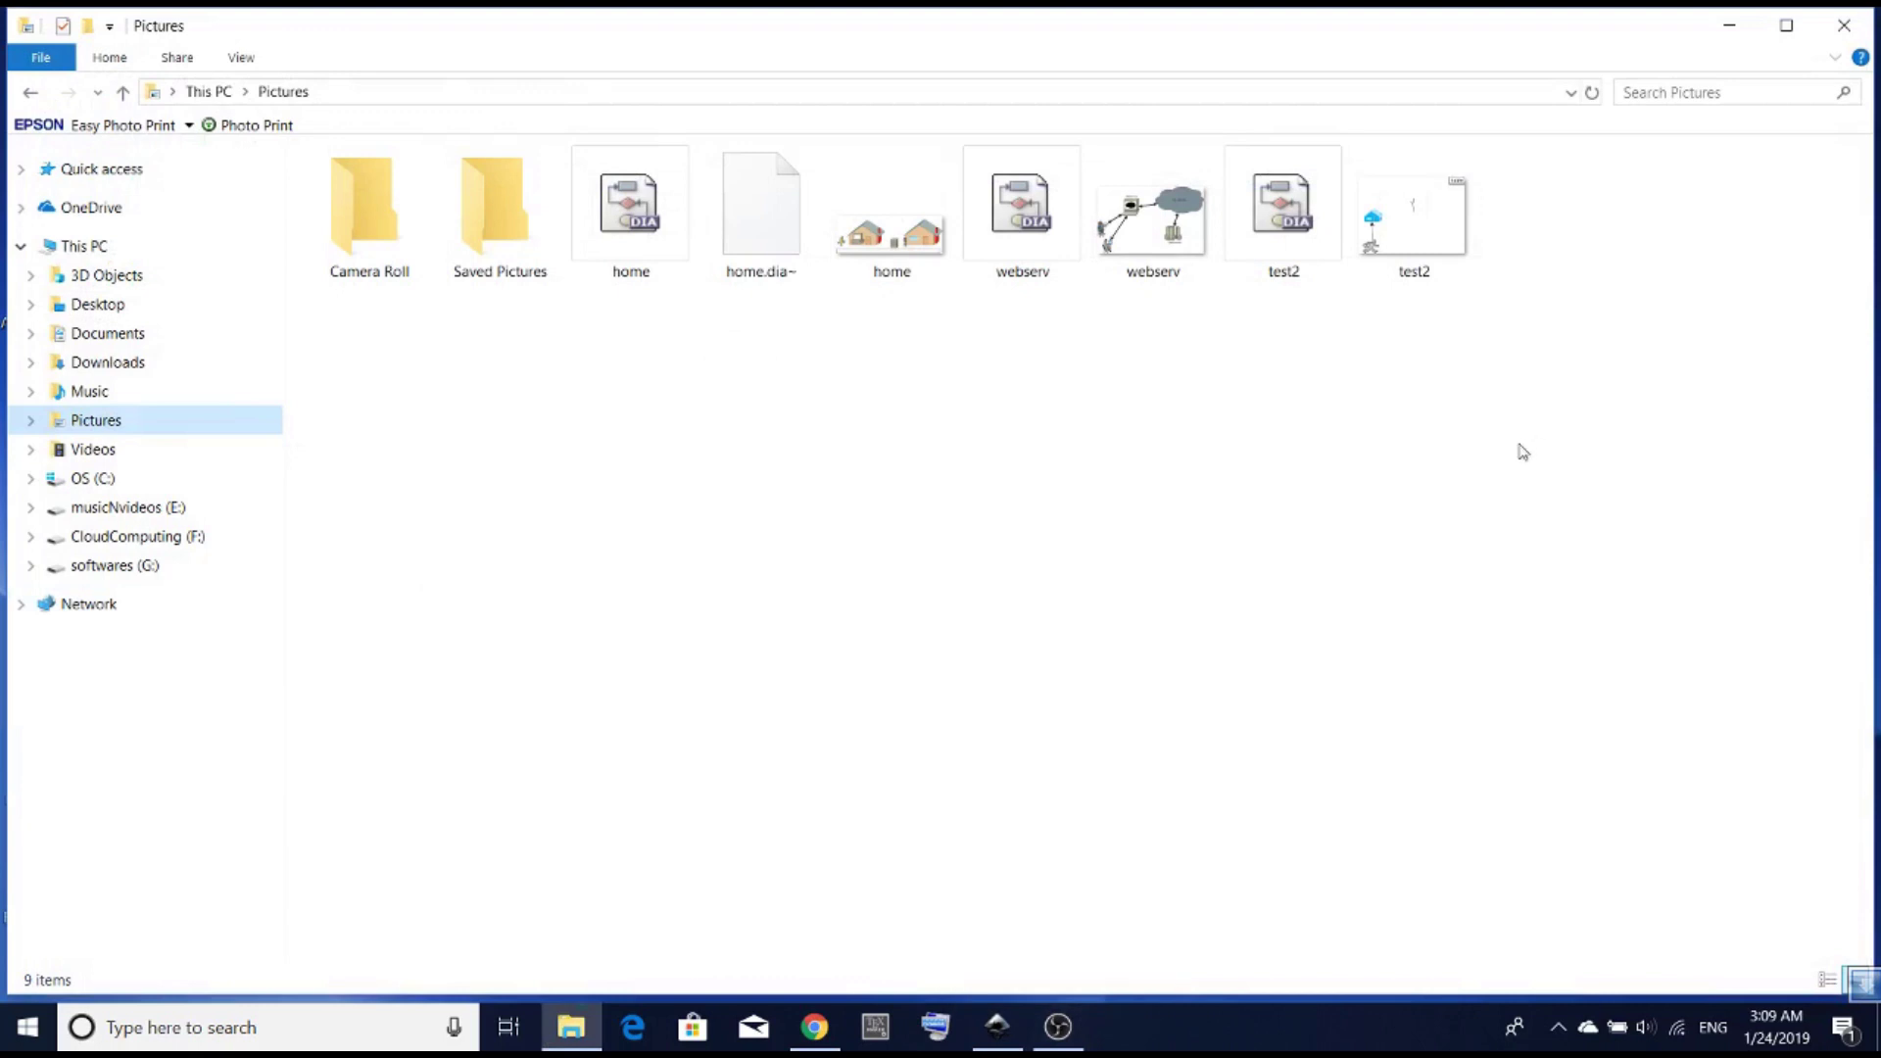
pyautogui.click(1729, 23)
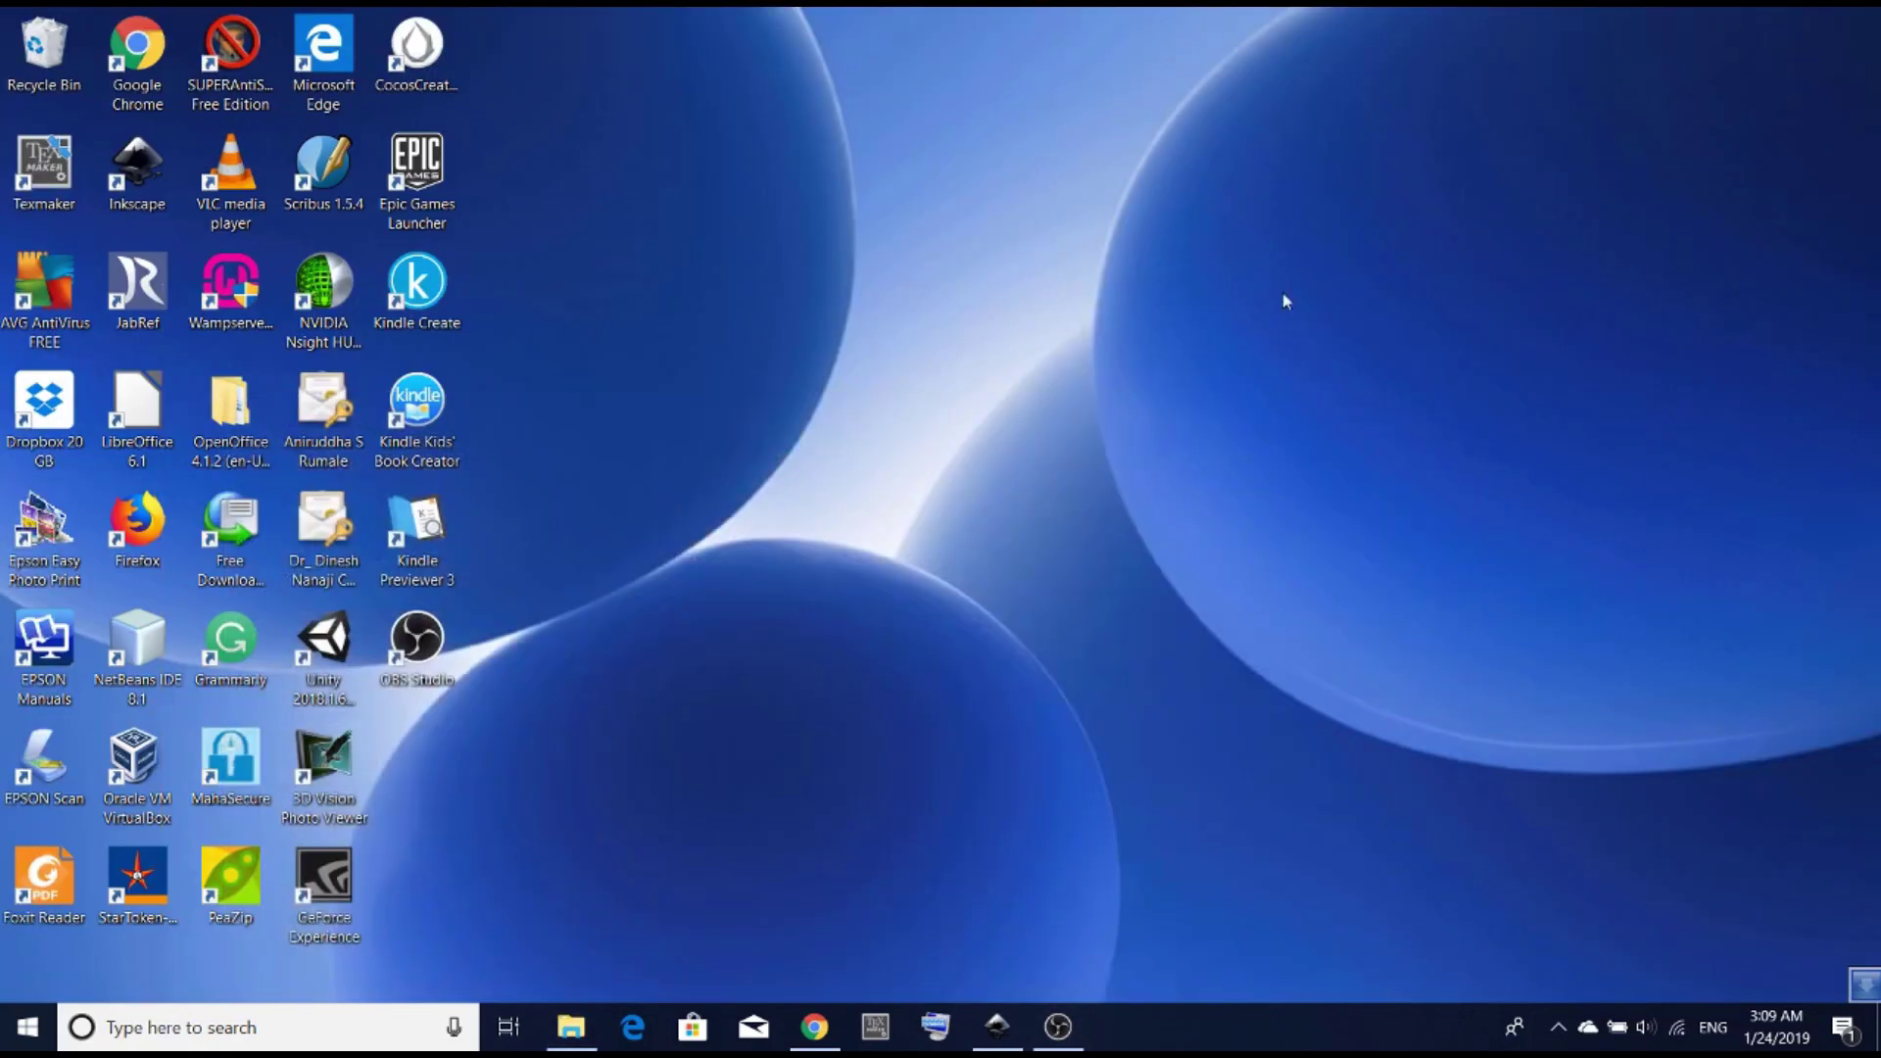